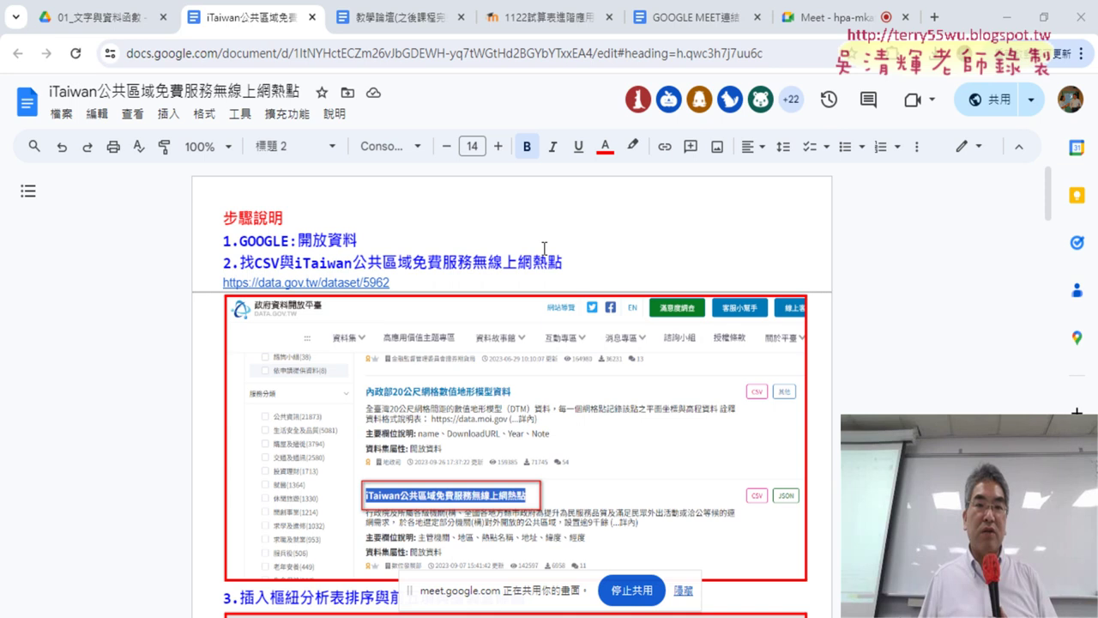
# Follow the data.gov.tw/dataset/5962 link in the iTaiwan step-notes doc to its dataset page
pyautogui.scroll(-1, 513, 263)
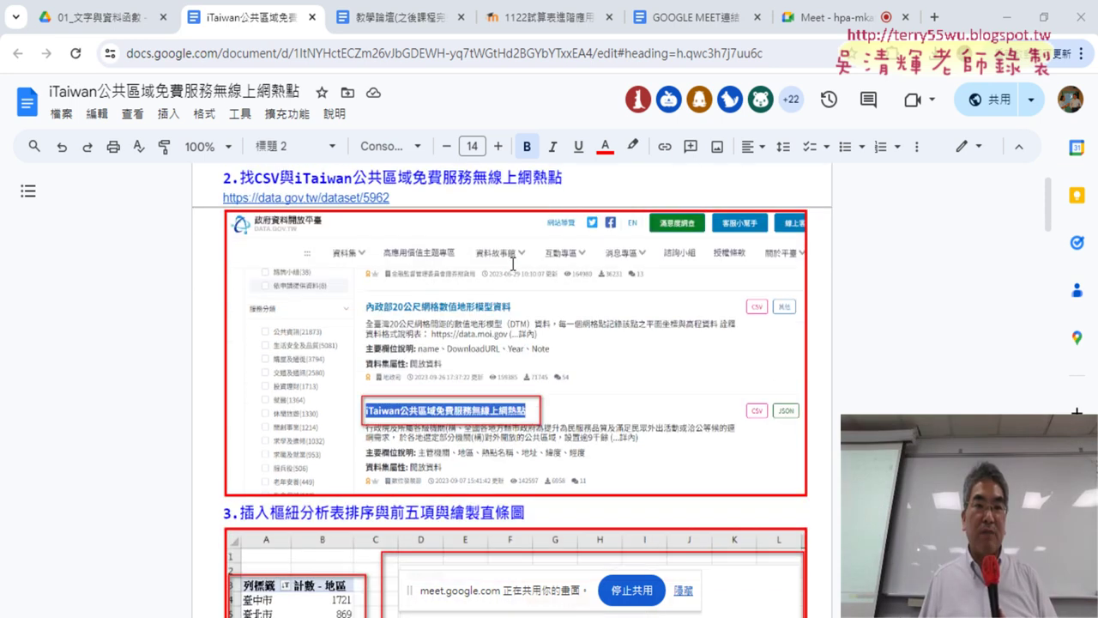
pyautogui.click(96, 24)
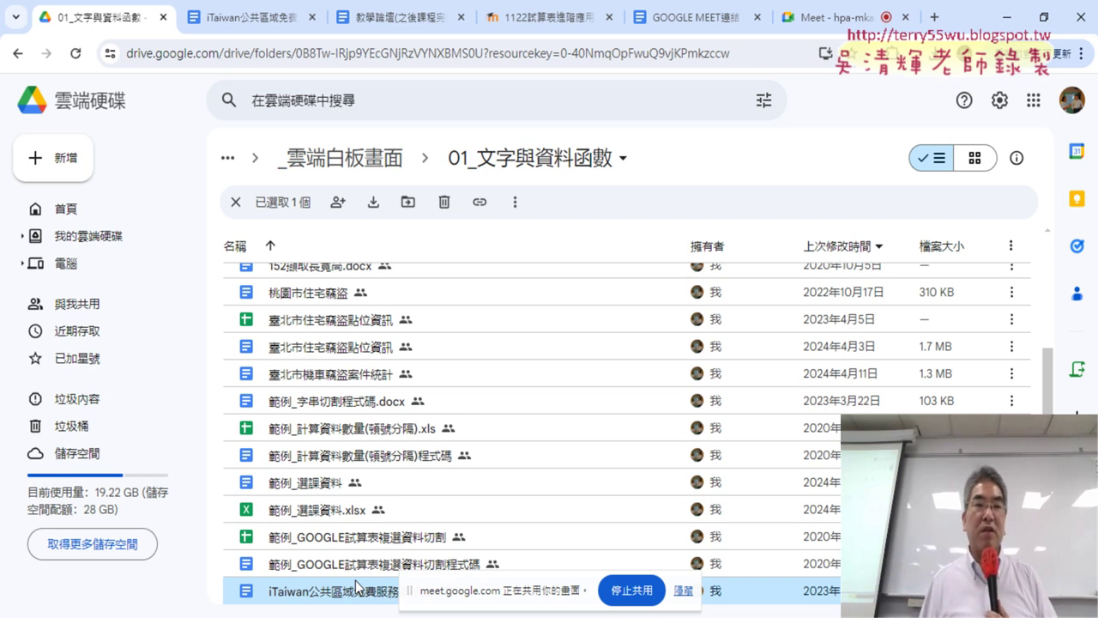
pyautogui.click(258, 19)
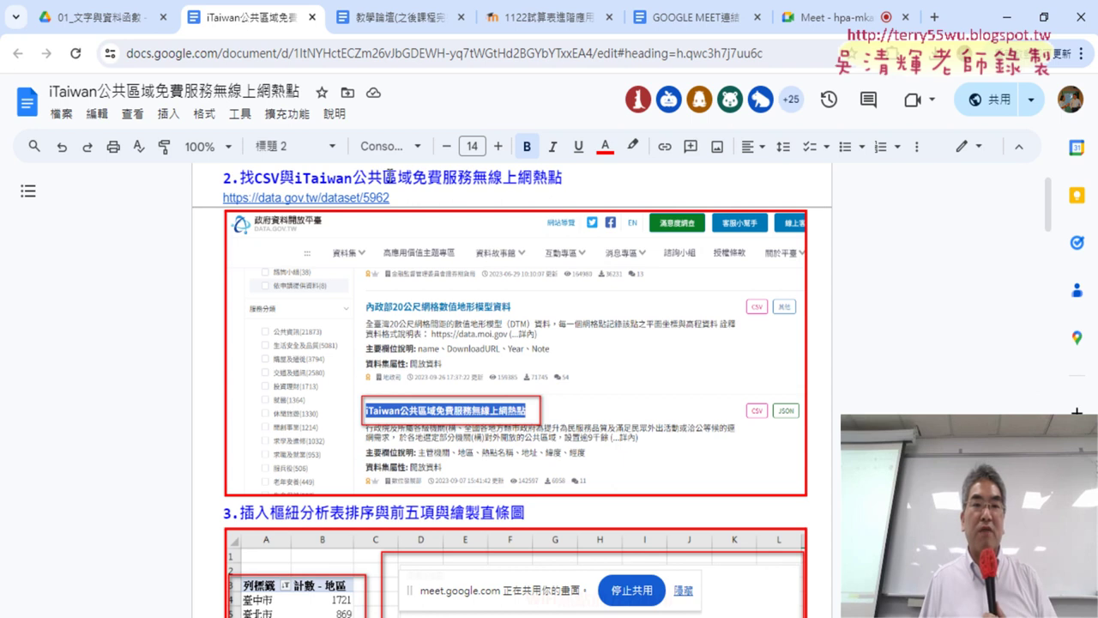
pyautogui.scroll(2, 440, 236)
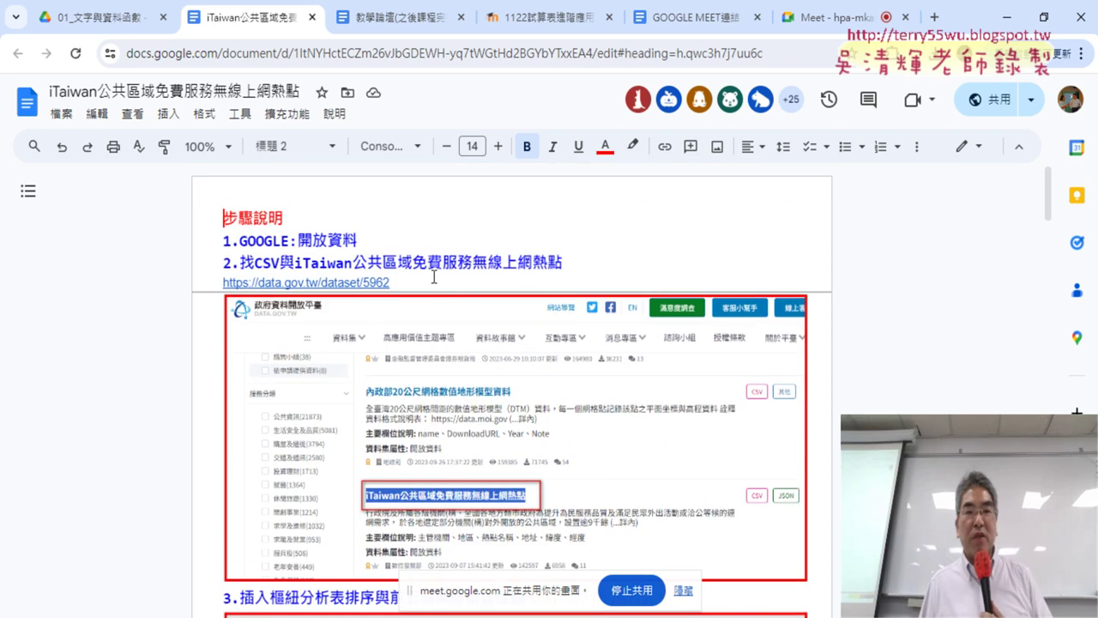
pyautogui.click(368, 284)
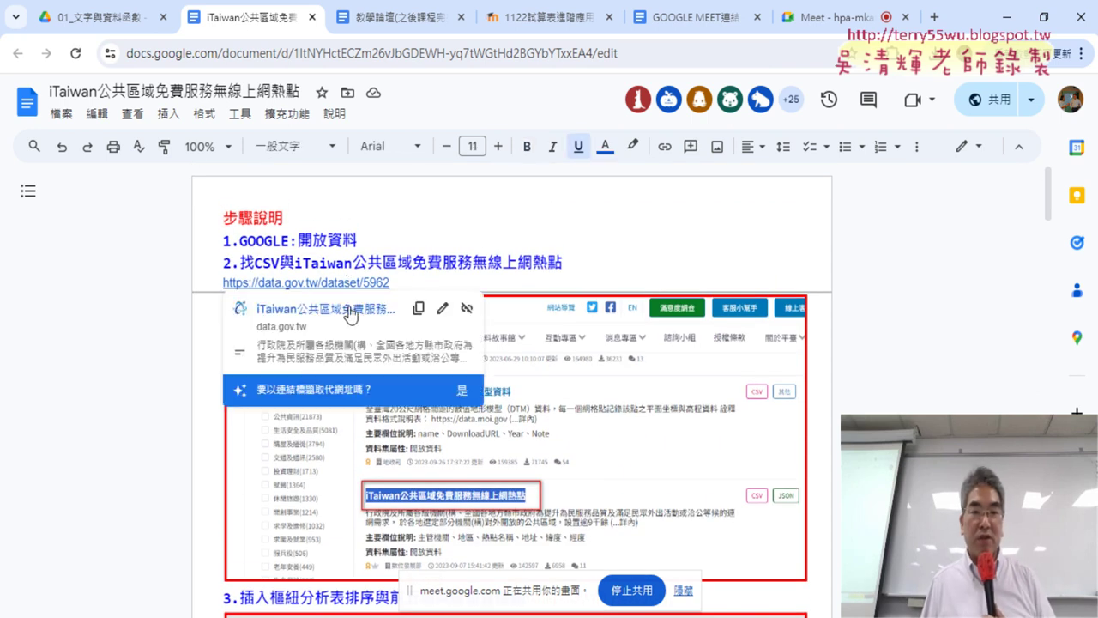
pyautogui.click(349, 311)
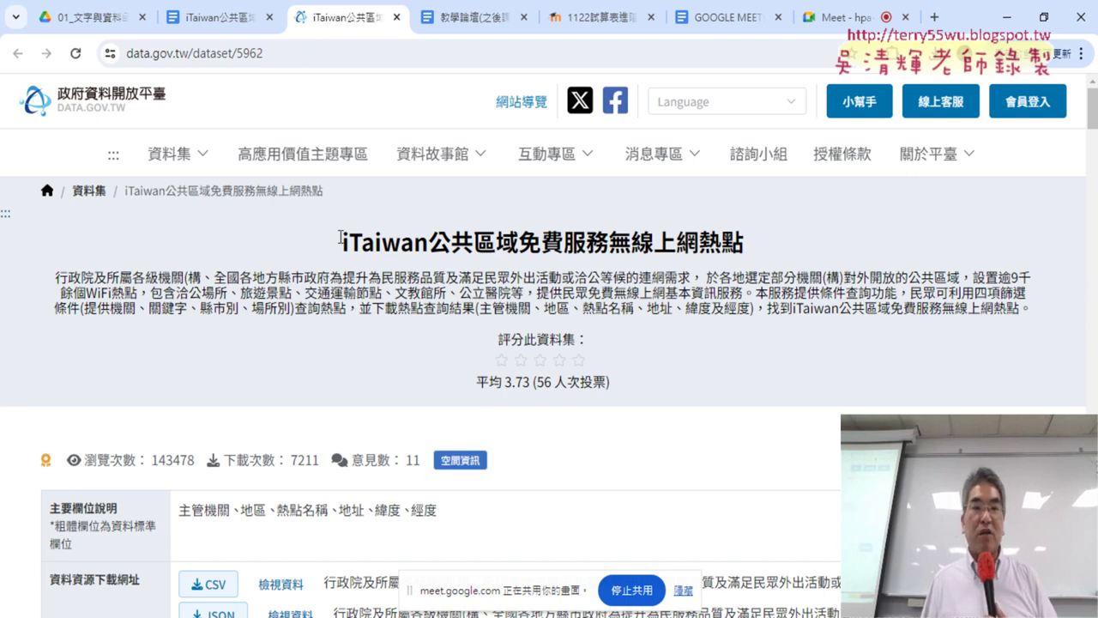
# Highlight 'iTaiwan' in the dataset title and scroll down to the field description table
pyautogui.moveTo(341, 238); pyautogui.dragTo(424, 243)
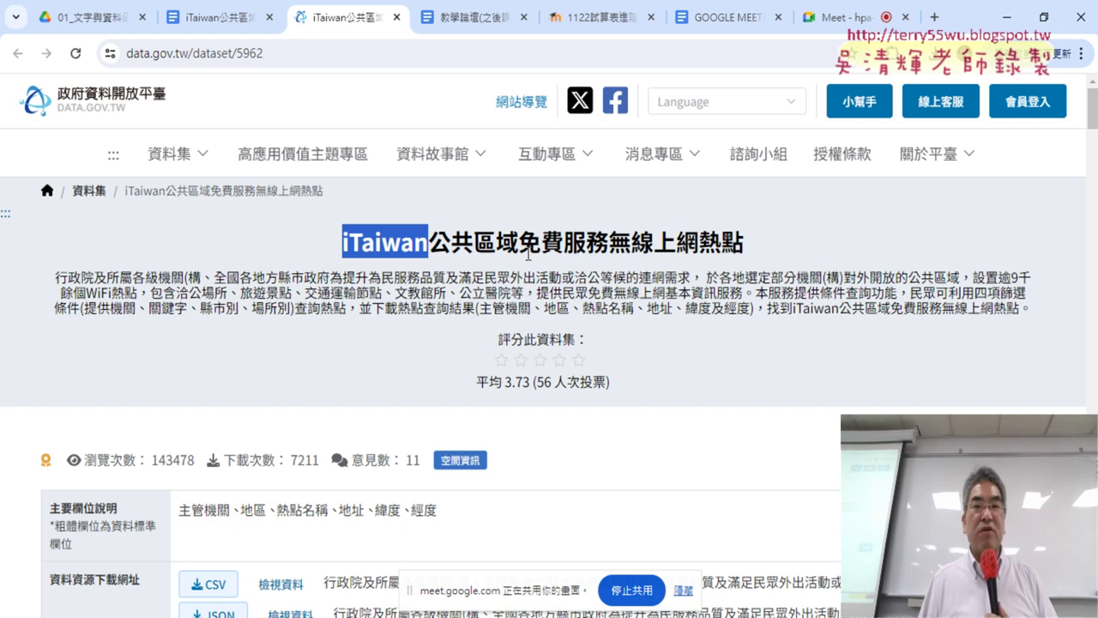
pyautogui.scroll(-2, 709, 257)
pyautogui.scroll(2, 709, 257)
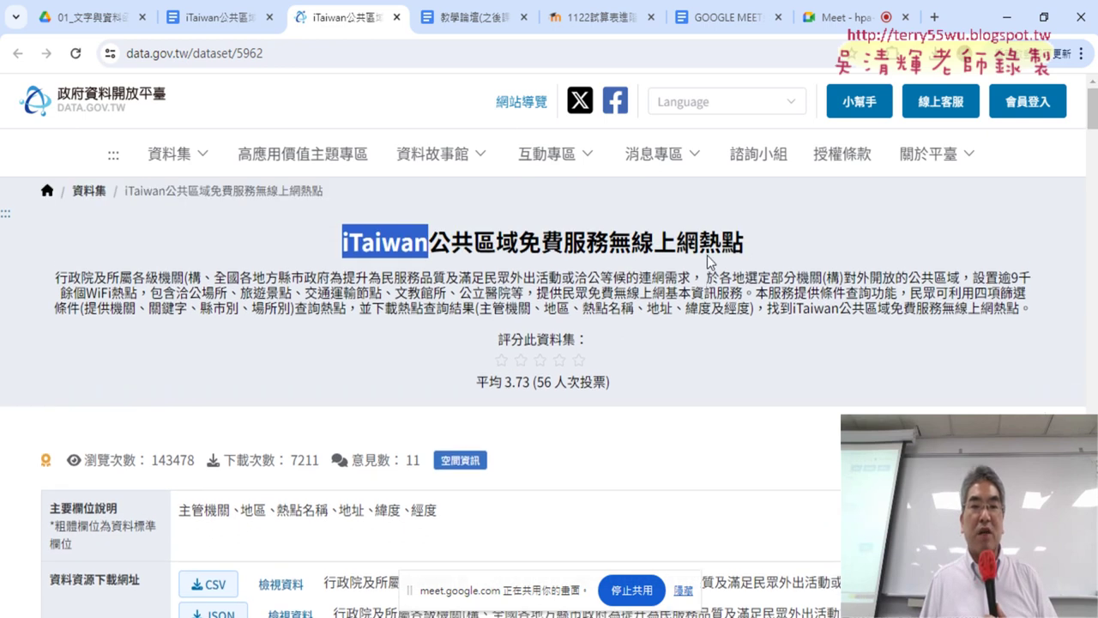
pyautogui.scroll(-2, 709, 256)
pyautogui.scroll(-1, 526, 329)
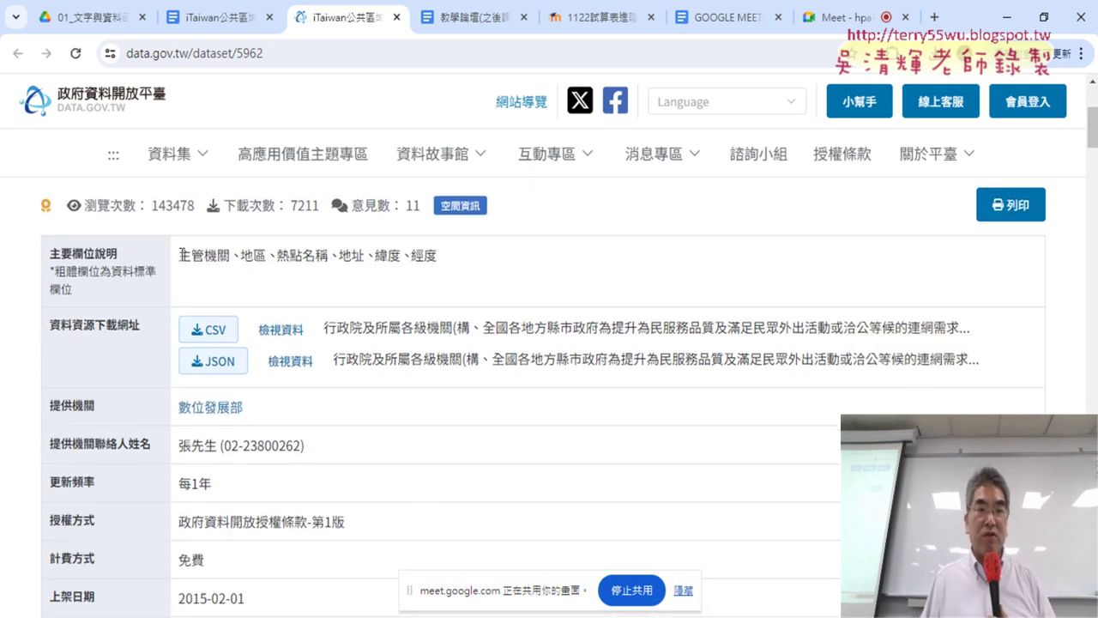
pyautogui.moveTo(181, 254); pyautogui.dragTo(230, 250)
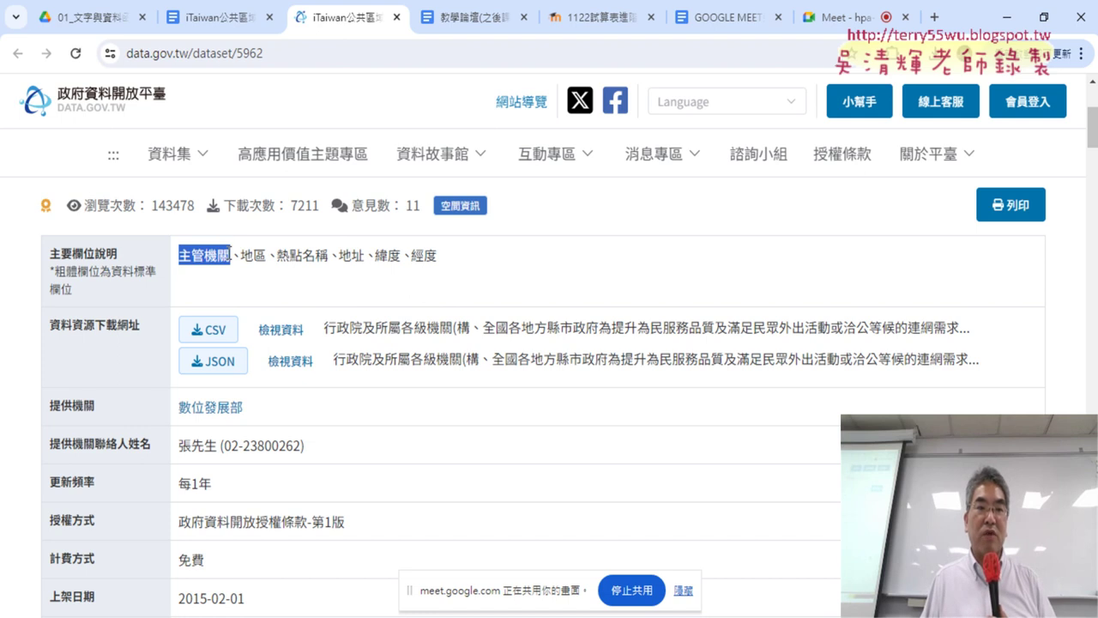
pyautogui.moveTo(240, 255); pyautogui.dragTo(330, 255)
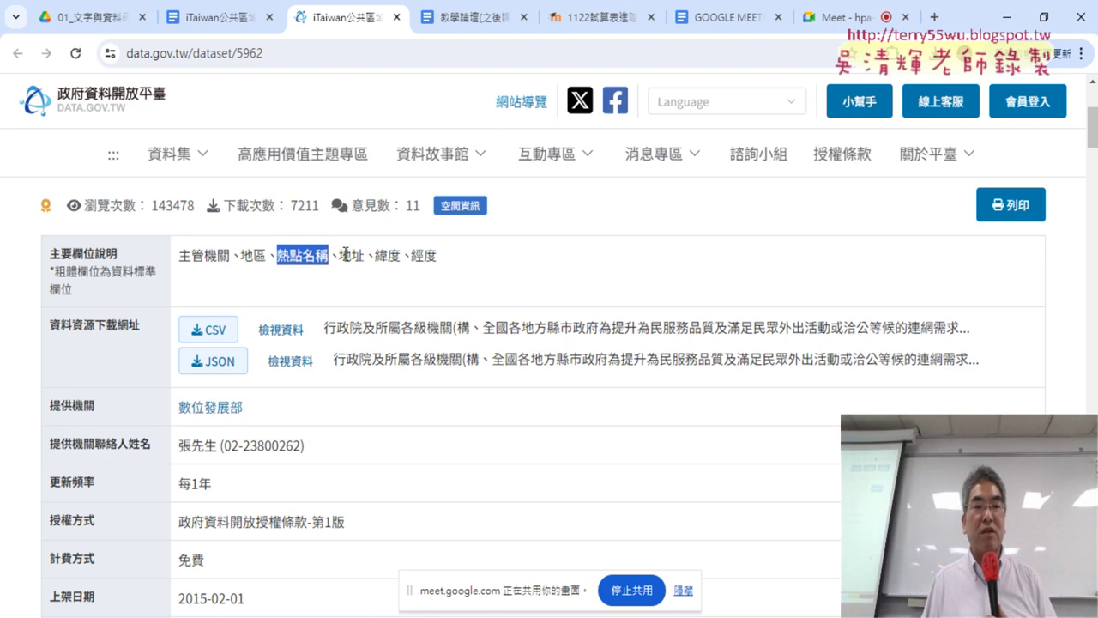
pyautogui.moveTo(340, 255); pyautogui.dragTo(438, 255)
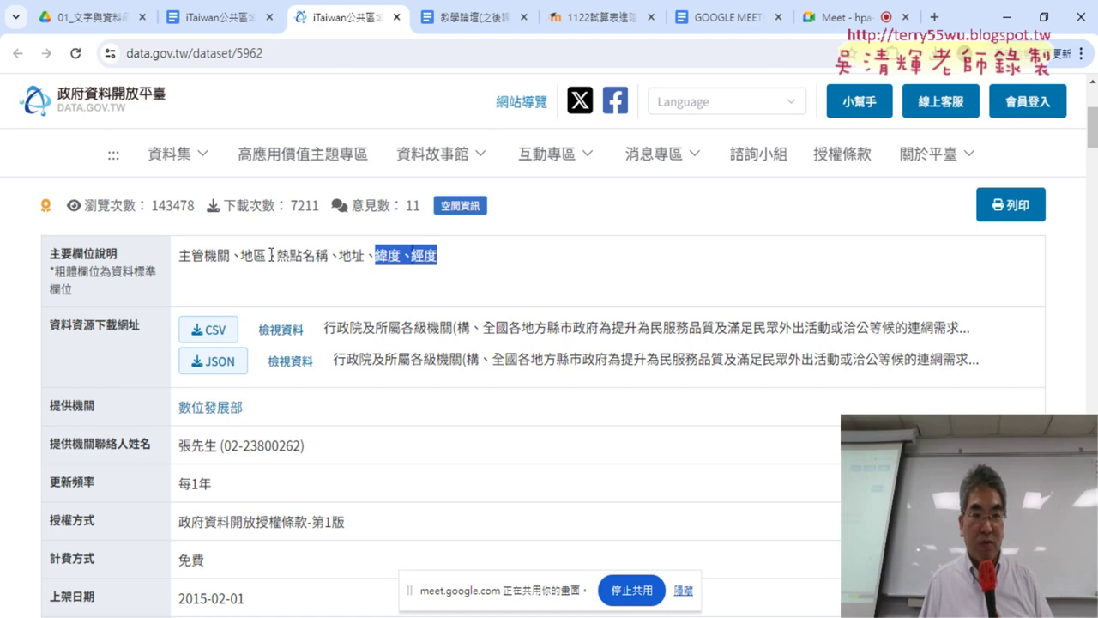
pyautogui.moveTo(267, 254); pyautogui.dragTo(242, 255)
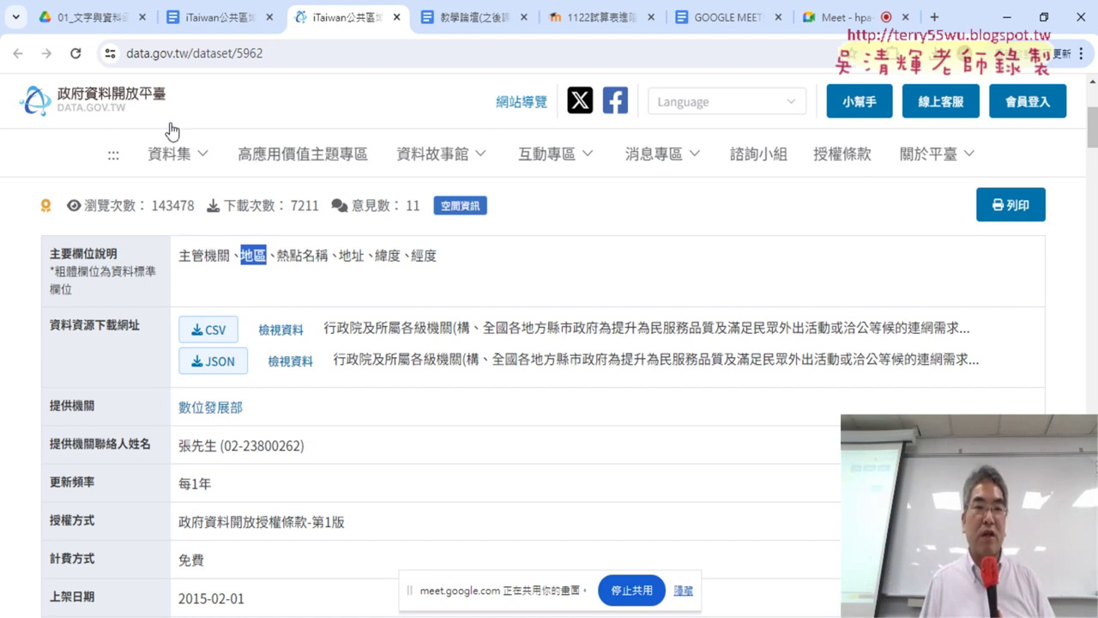
pyautogui.scroll(2, 436, 340)
pyautogui.scroll(1, 435, 340)
pyautogui.moveTo(342, 243); pyautogui.dragTo(764, 254)
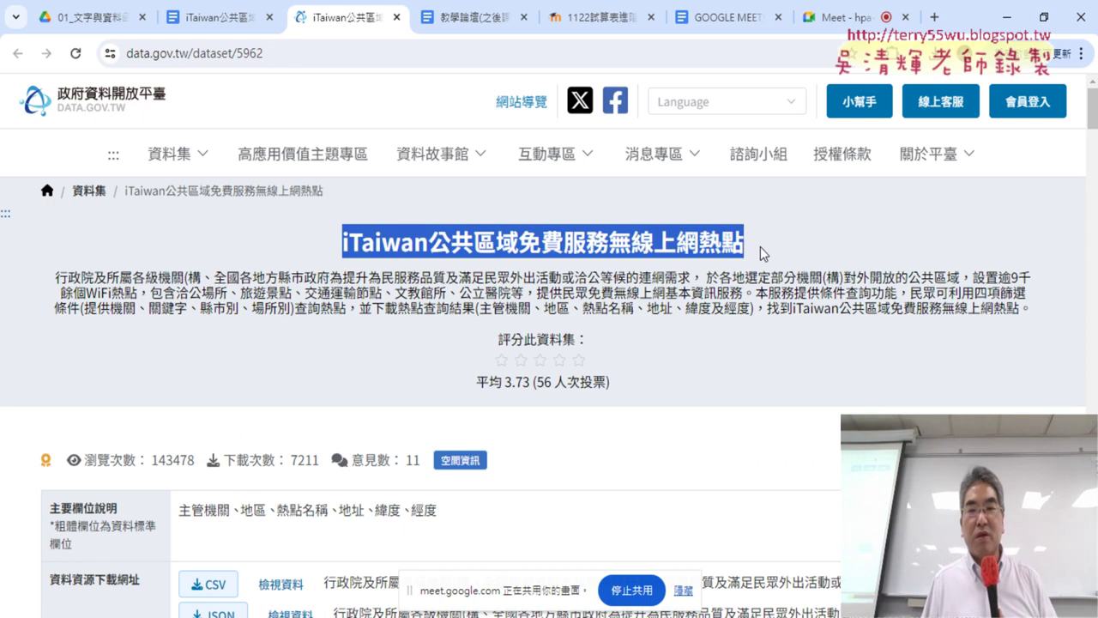
pyautogui.scroll(-3, 573, 304)
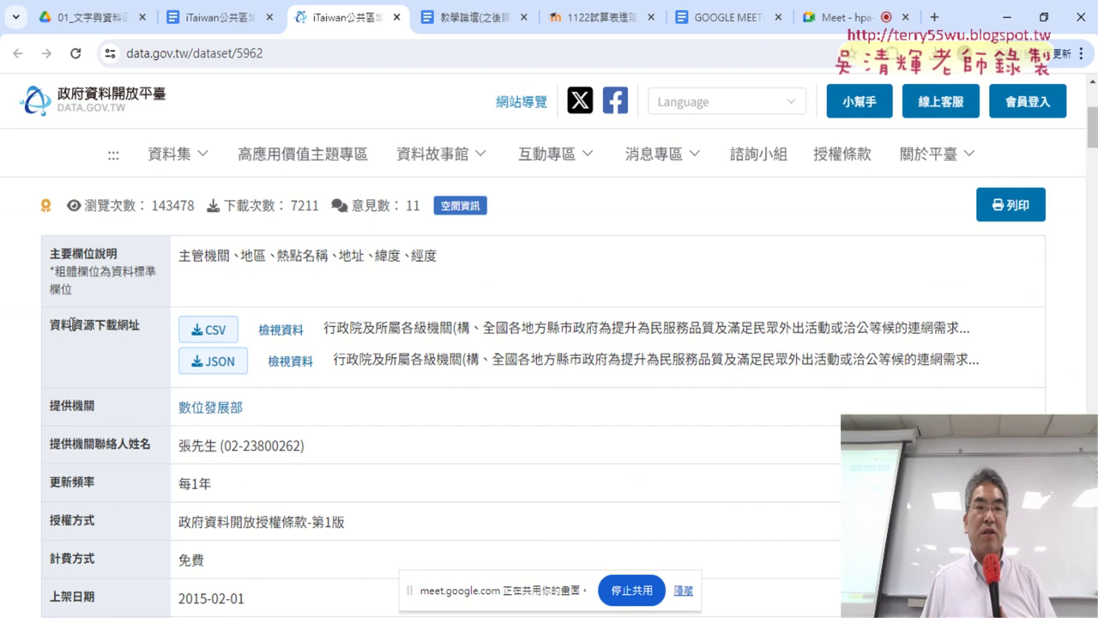
pyautogui.moveTo(182, 255); pyautogui.dragTo(474, 255)
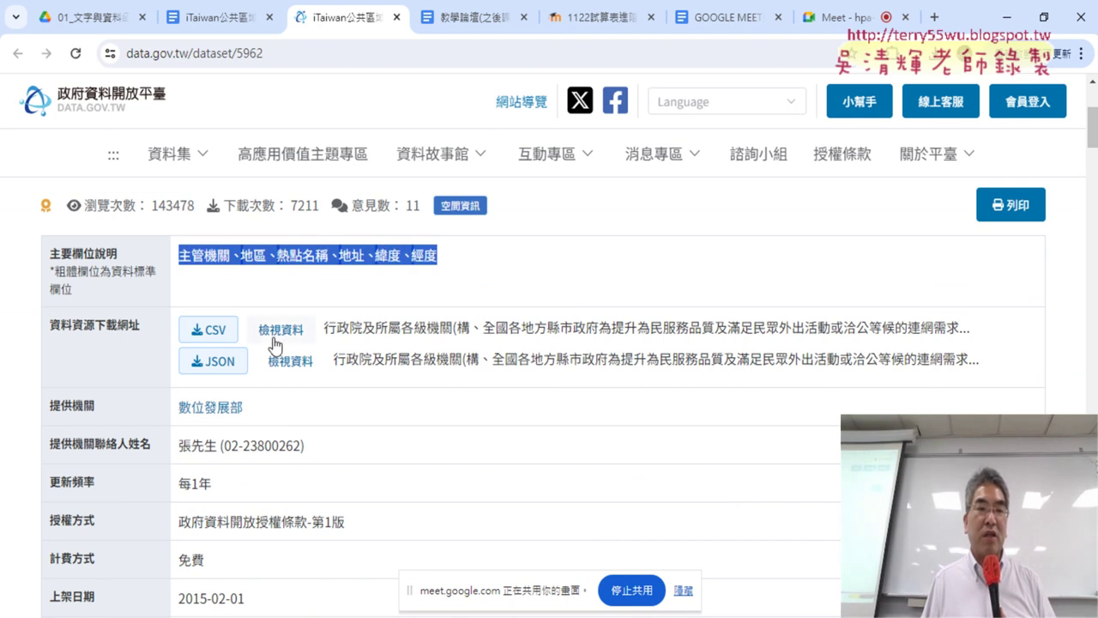
# Highlight the 資料資源下載網址 label and mark the CSV and JSON download options
pyautogui.moveTo(55, 321); pyautogui.dragTo(145, 325)
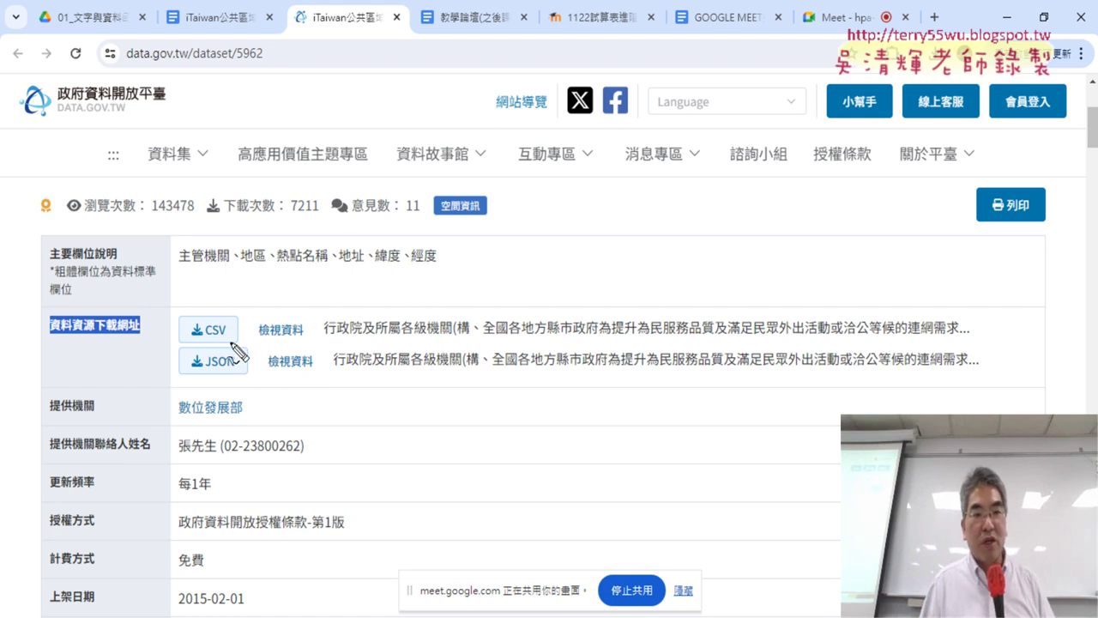
pyautogui.moveTo(233, 343); pyautogui.dragTo(230, 340)
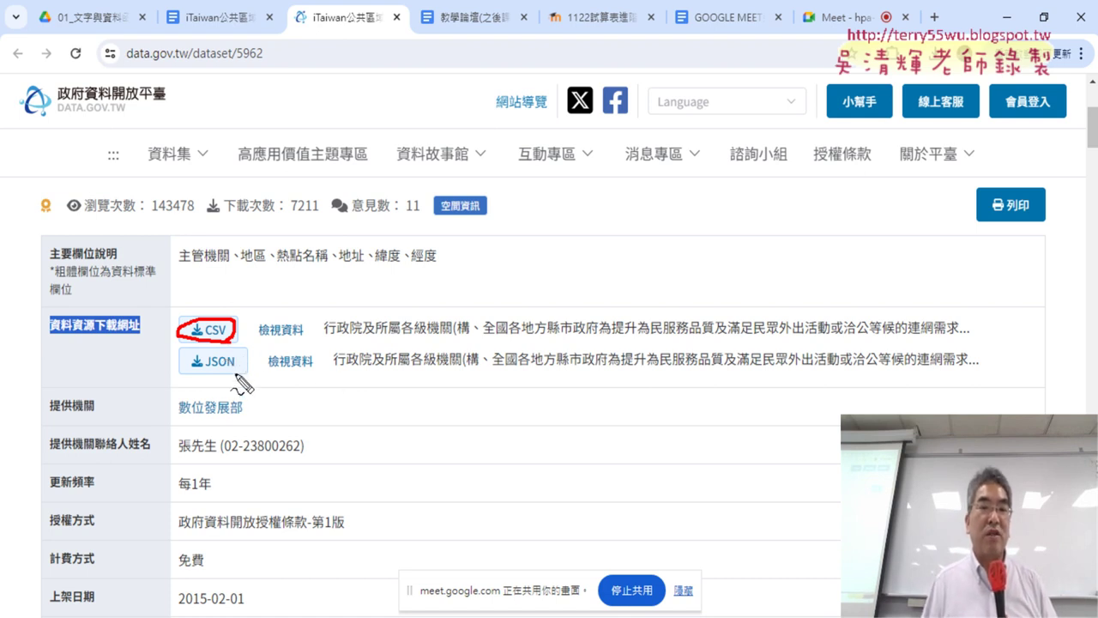
pyautogui.moveTo(237, 376)
pyautogui.mouseDown()
pyautogui.moveTo(185, 391)
pyautogui.moveTo(224, 349)
pyautogui.moveTo(249, 381)
pyautogui.moveTo(240, 374)
pyautogui.mouseUp()
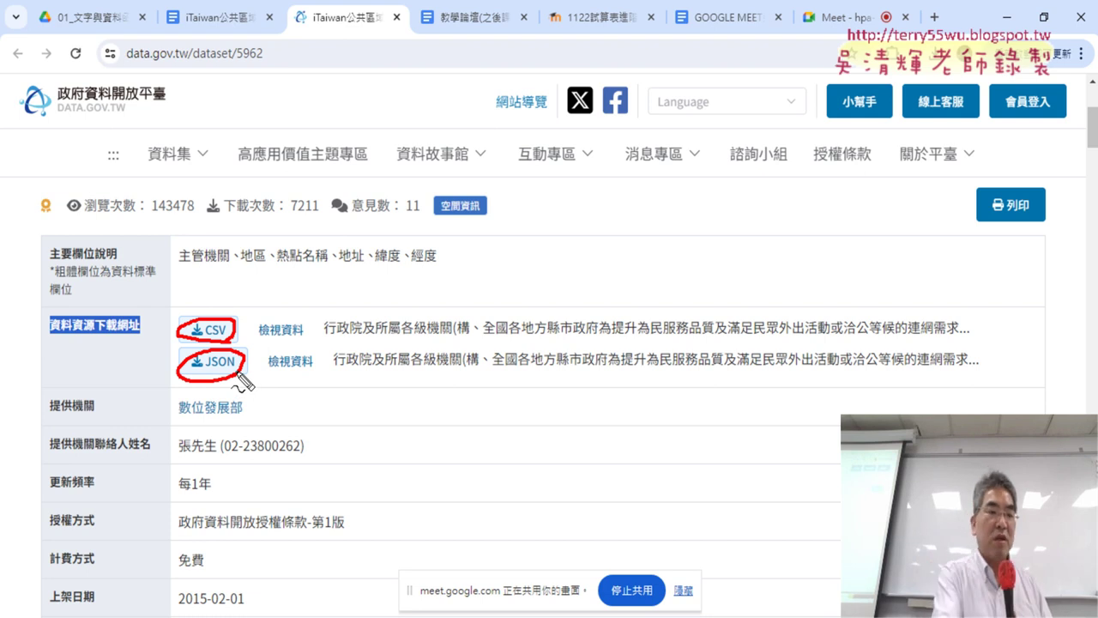
pyautogui.press('Escape')
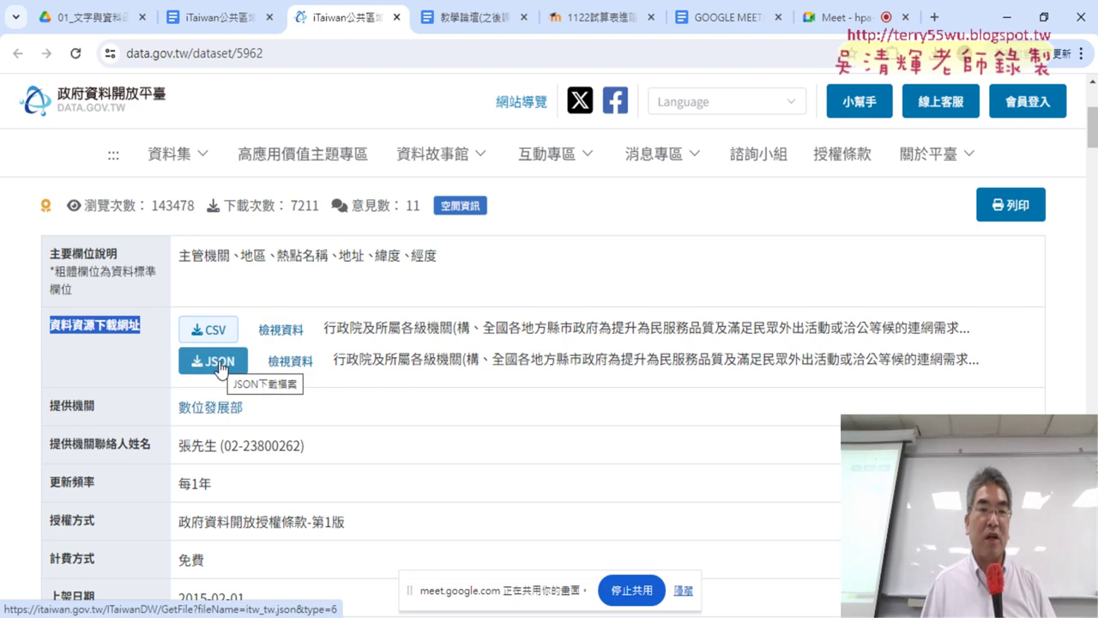
# Download itw_tw.json, view it in Brackets, then close the editor
pyautogui.click(221, 366)
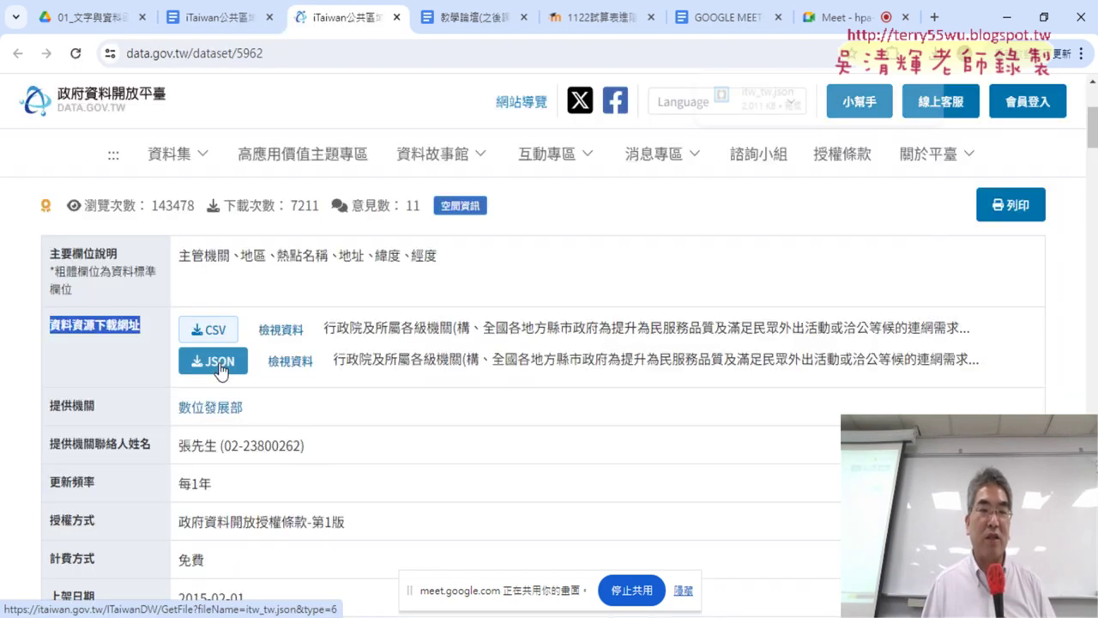
pyautogui.click(809, 112)
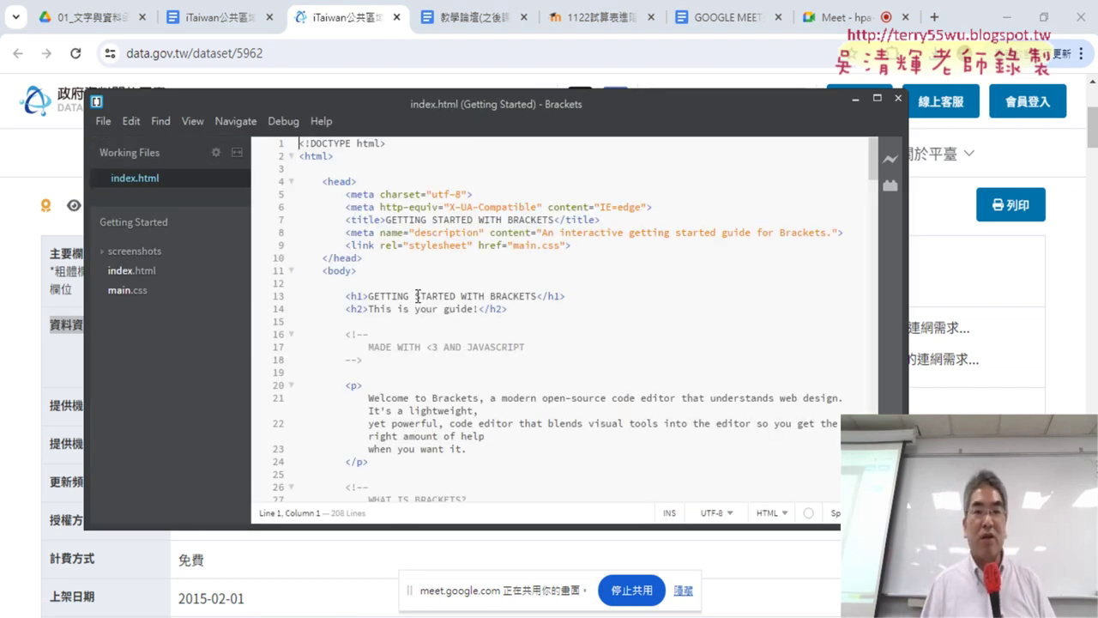
pyautogui.click(899, 98)
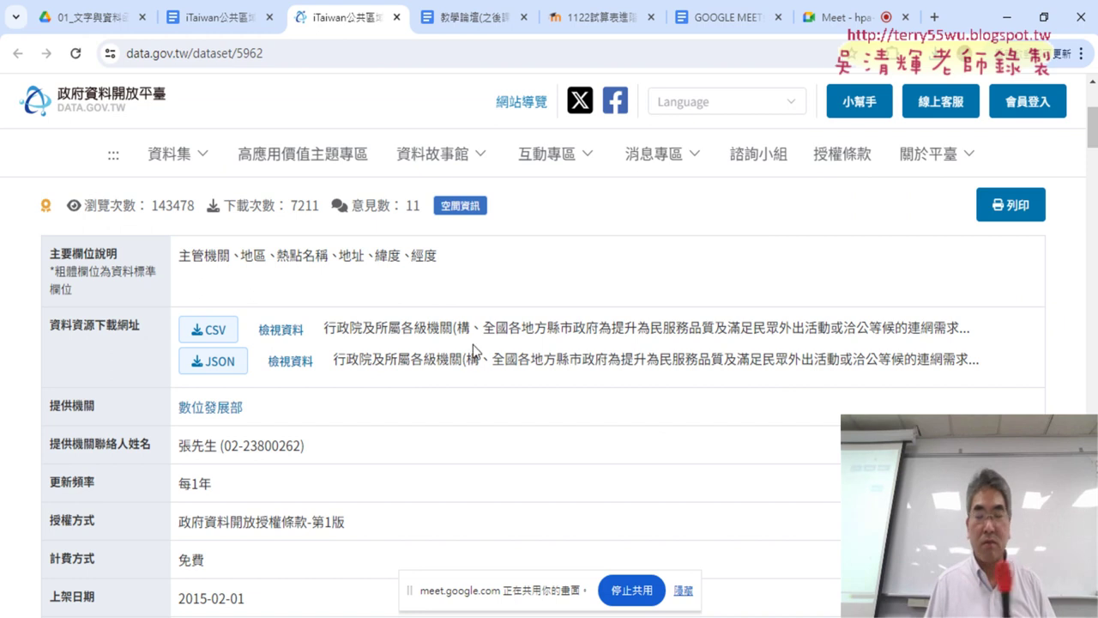
# Open the CSV resource details and highlight its CSV format, UTF-8 encoding and 9796 records
pyautogui.click(281, 331)
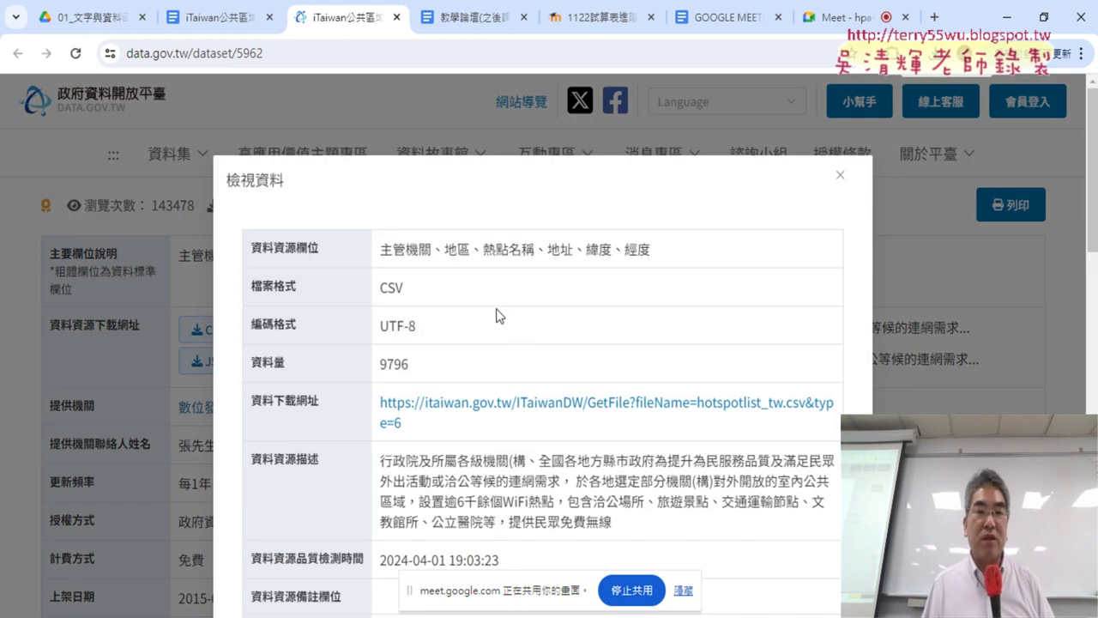
pyautogui.scroll(-1, 577, 295)
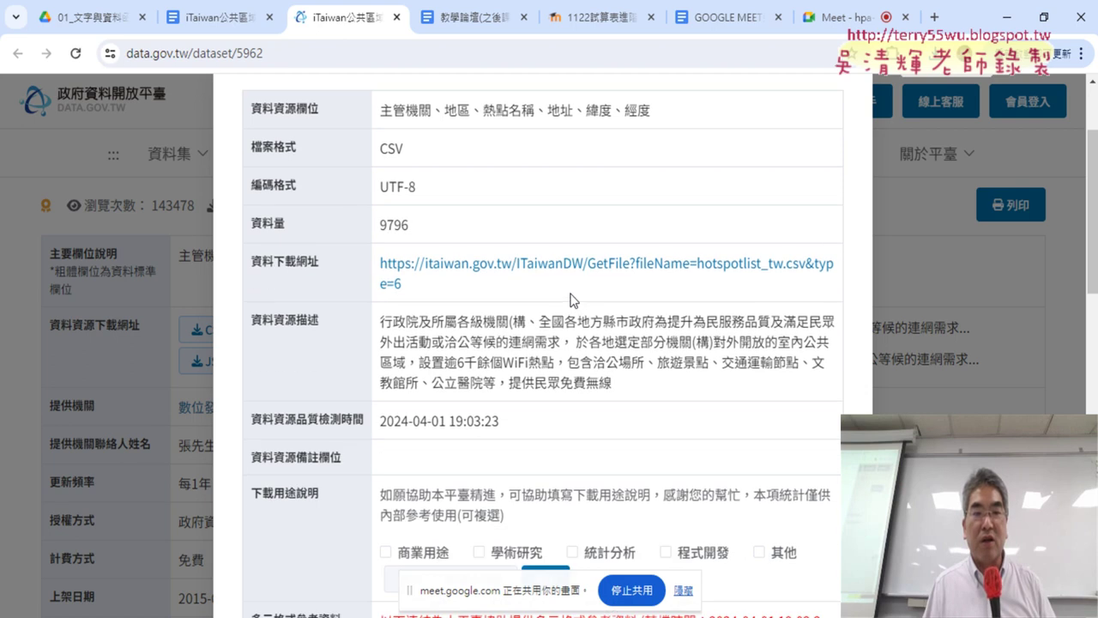
pyautogui.scroll(-1, 562, 292)
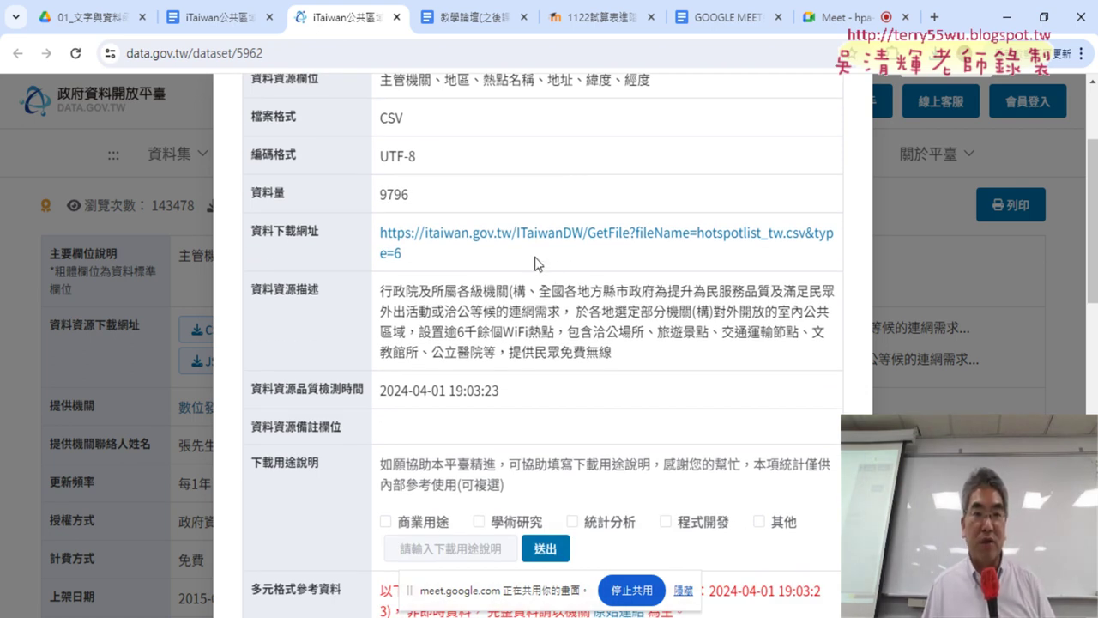
pyautogui.moveTo(669, 94); pyautogui.dragTo(397, 133)
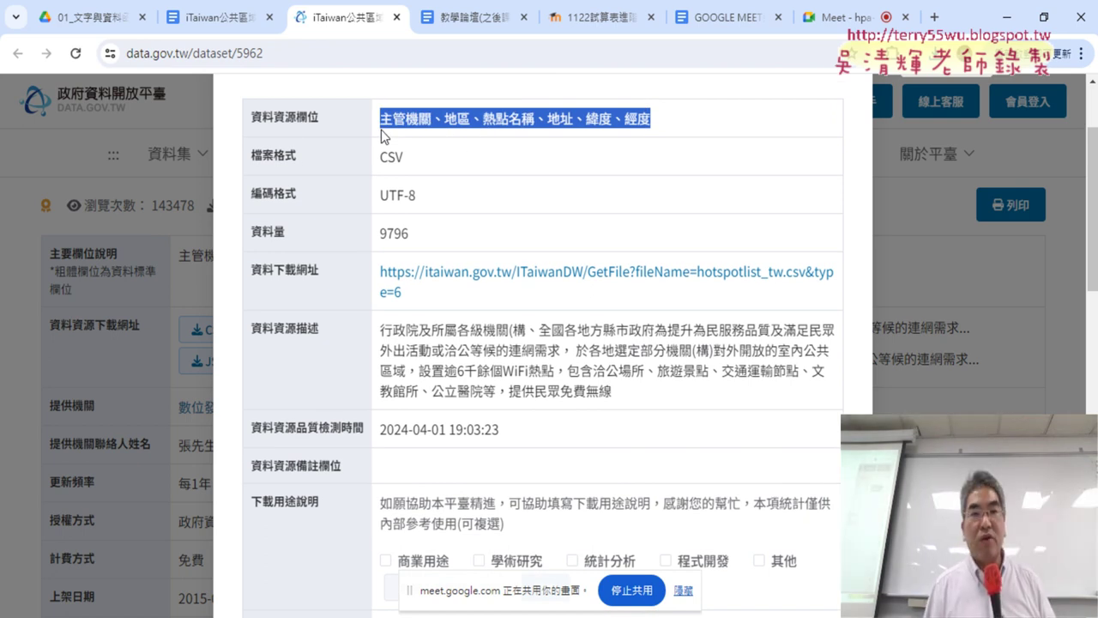
pyautogui.moveTo(416, 160); pyautogui.dragTo(373, 162)
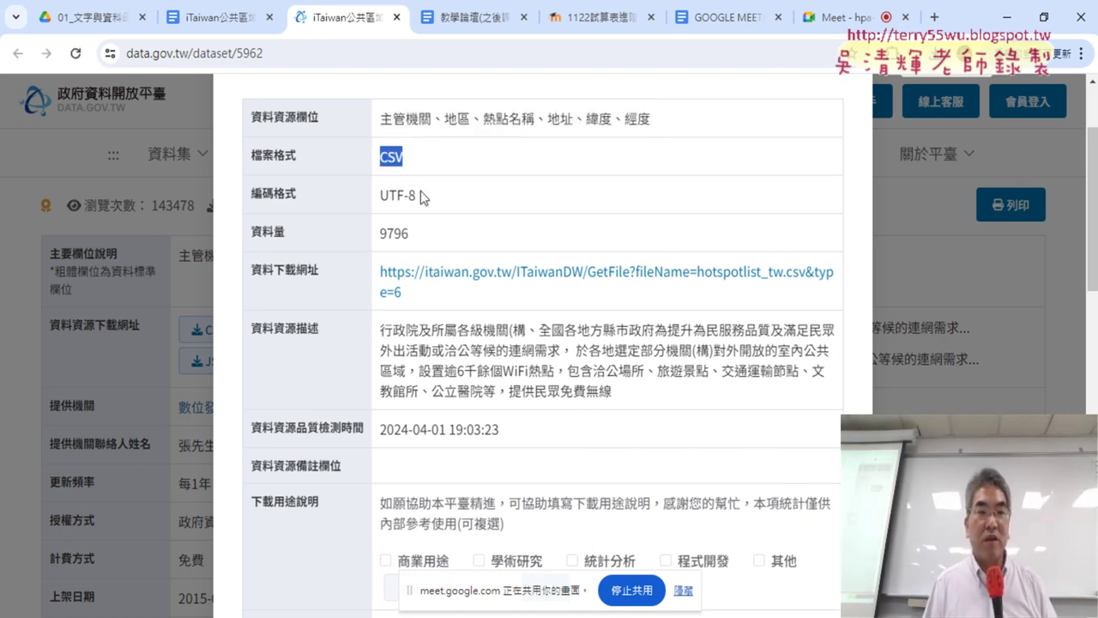
pyautogui.moveTo(423, 197); pyautogui.dragTo(249, 201)
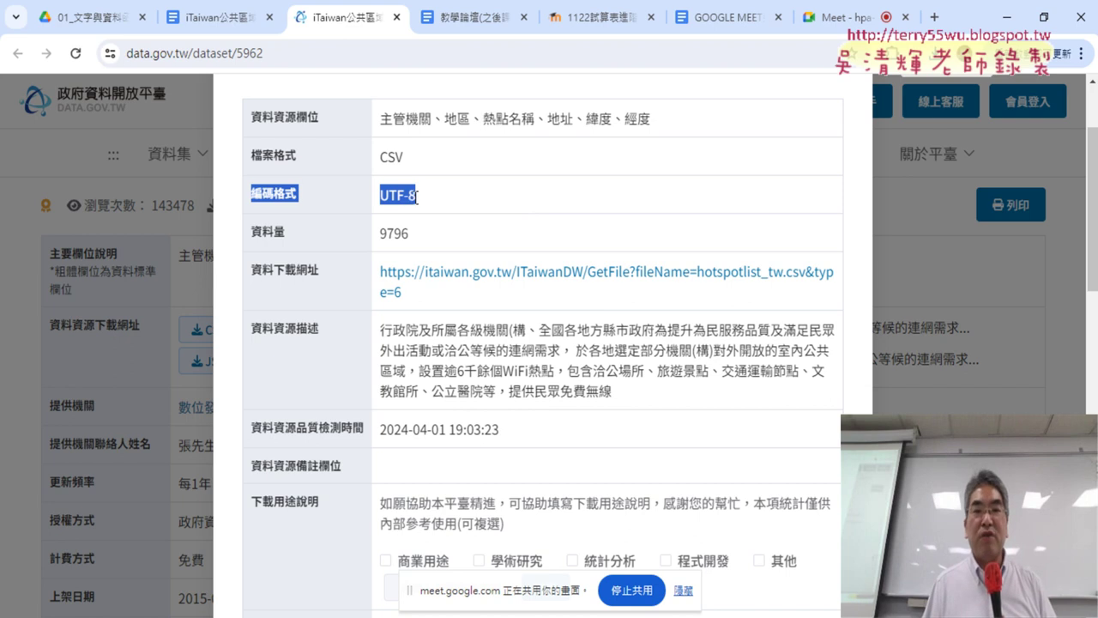
pyautogui.moveTo(435, 193); pyautogui.dragTo(378, 202)
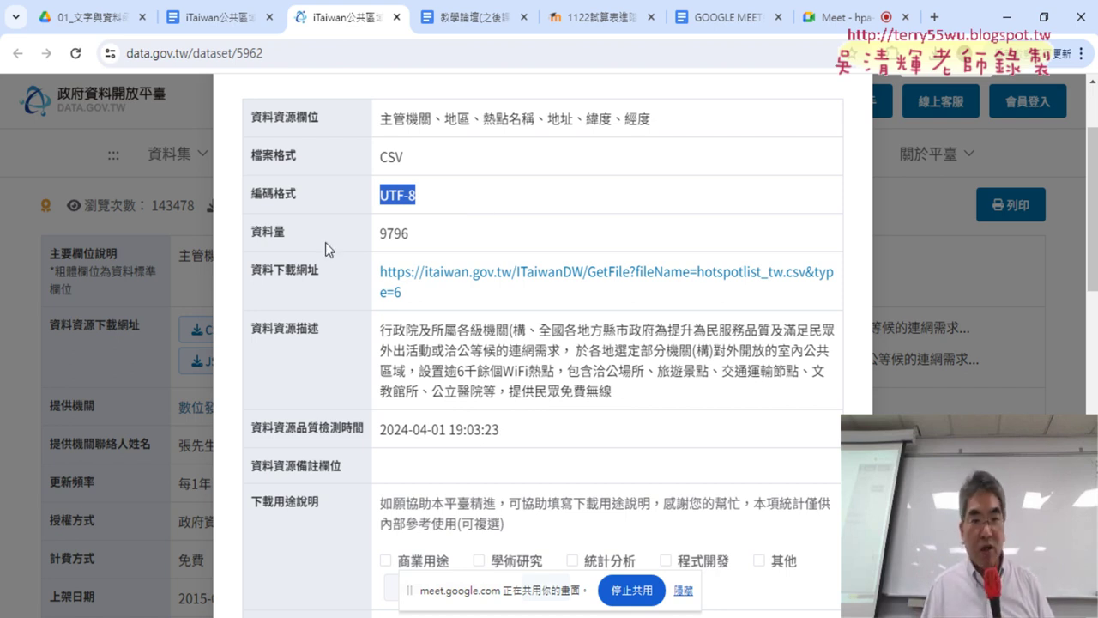
pyautogui.moveTo(426, 237); pyautogui.dragTo(380, 236)
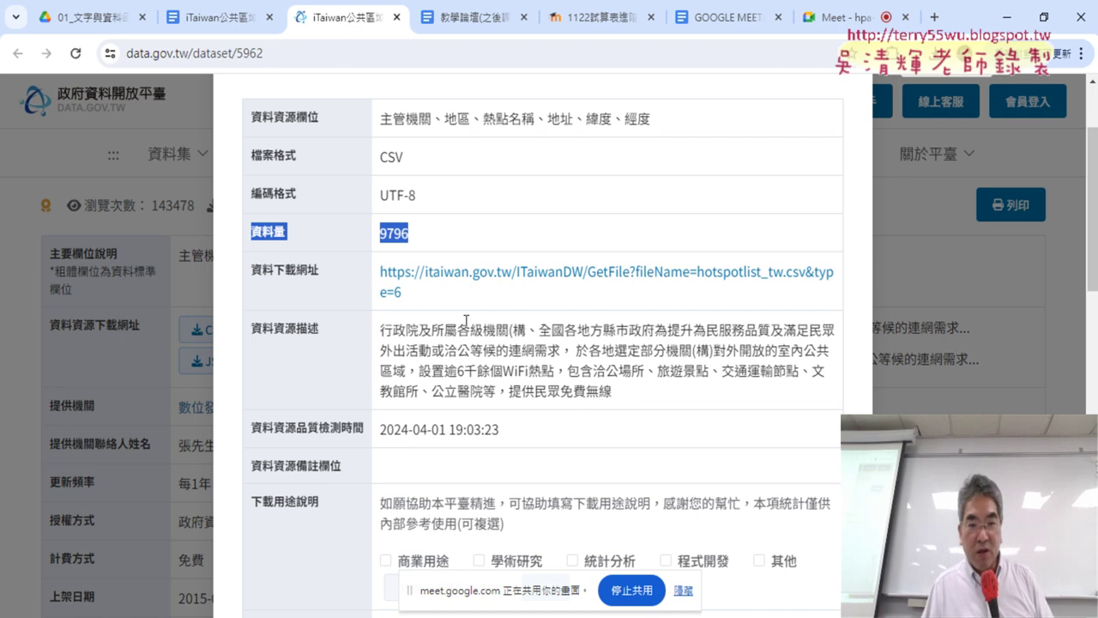
# Download the hotspot list as hotspotlist_tw.csv from the 資料下載網址 link
pyautogui.scroll(-2, 525, 364)
pyautogui.scroll(-3, 525, 365)
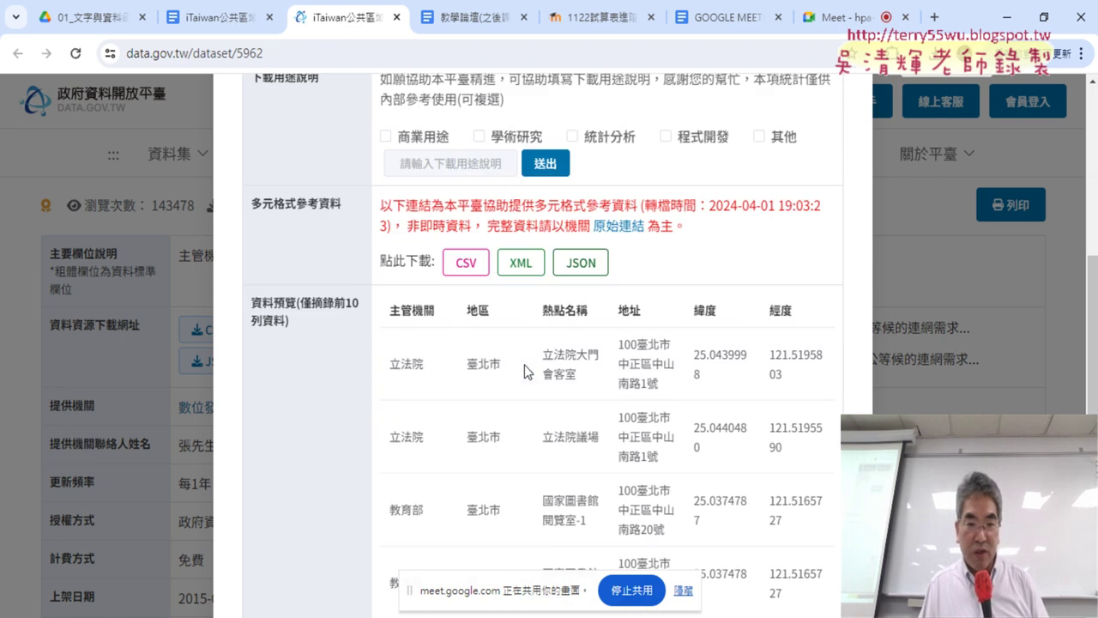
pyautogui.scroll(-1, 524, 365)
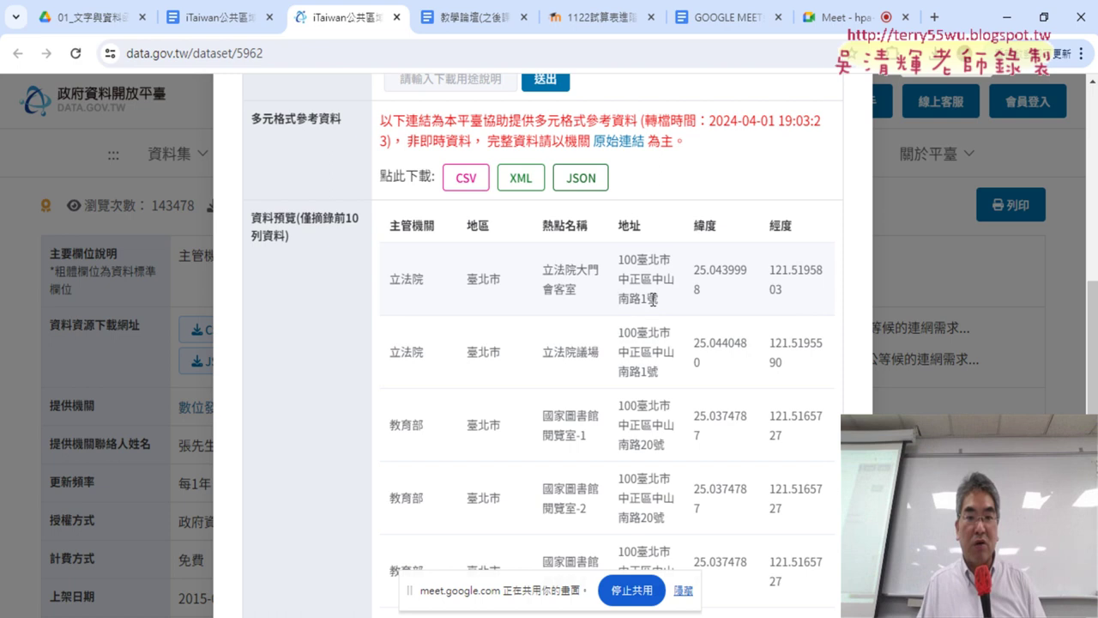
pyautogui.scroll(3, 653, 299)
pyautogui.scroll(5, 653, 299)
pyautogui.scroll(2, 653, 298)
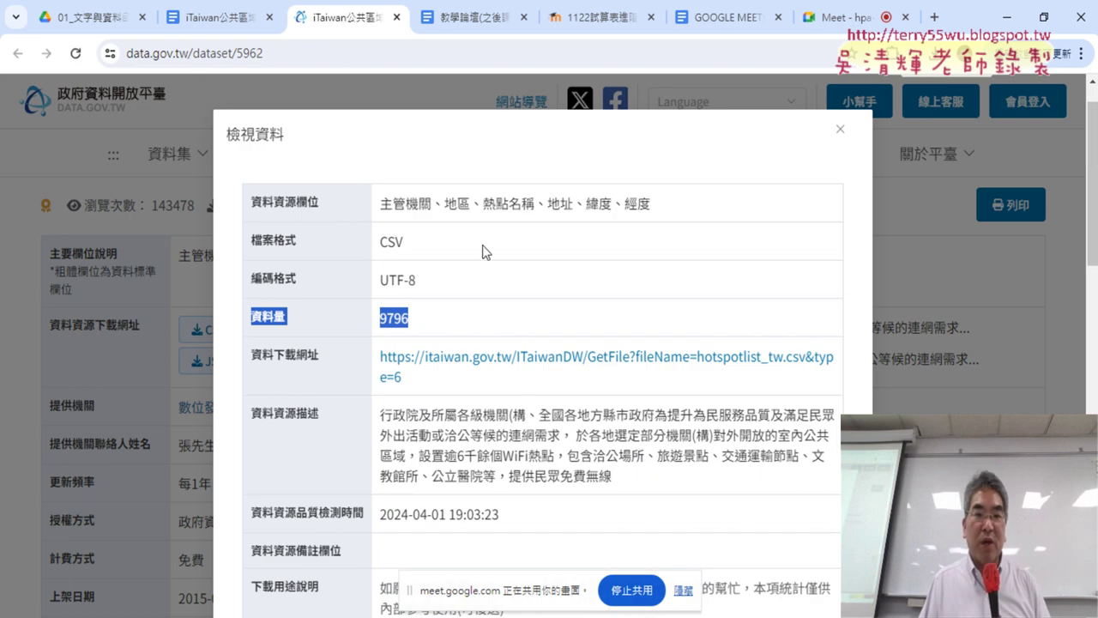
pyautogui.click(499, 367)
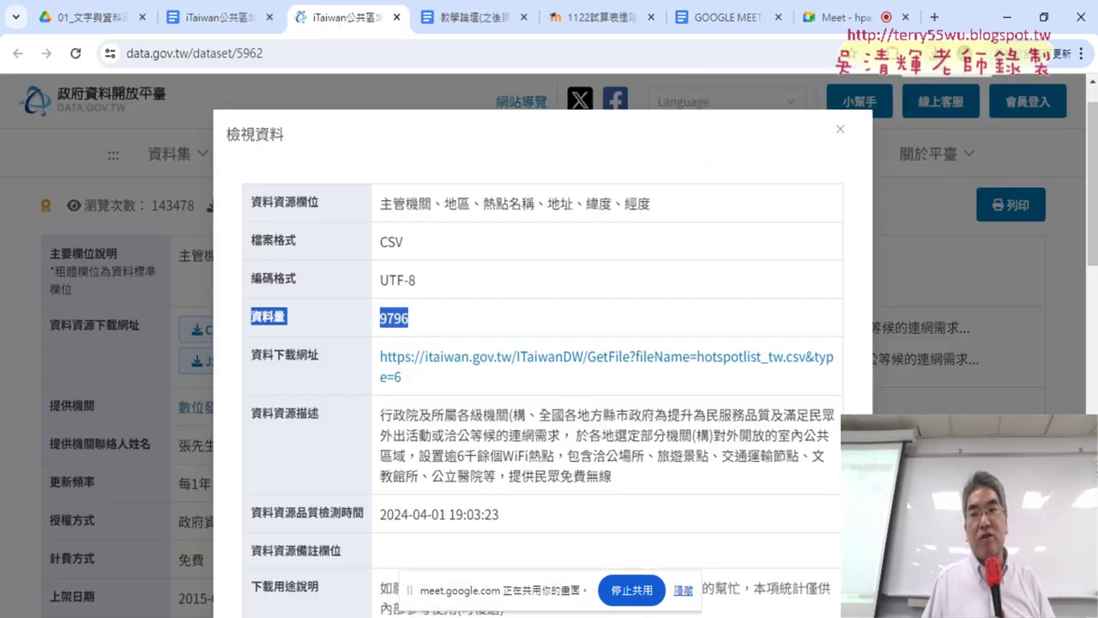
# Open hotspotlist_tw.csv in Excel from the 下載 folder via Chrome's downloads list
pyautogui.click(941, 56)
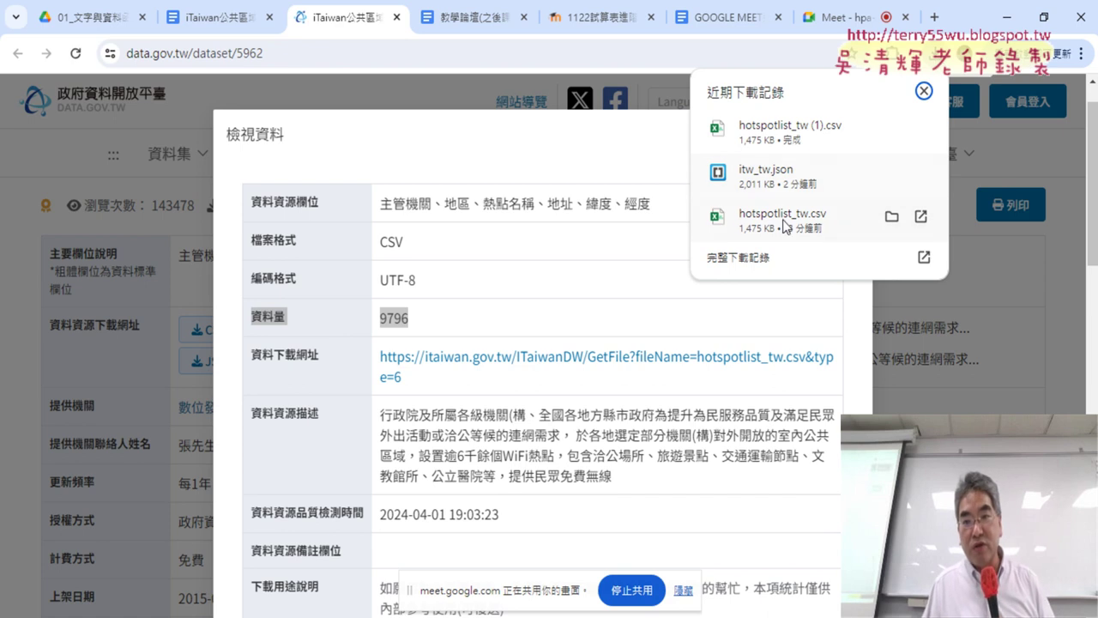
pyautogui.moveTo(790, 220)
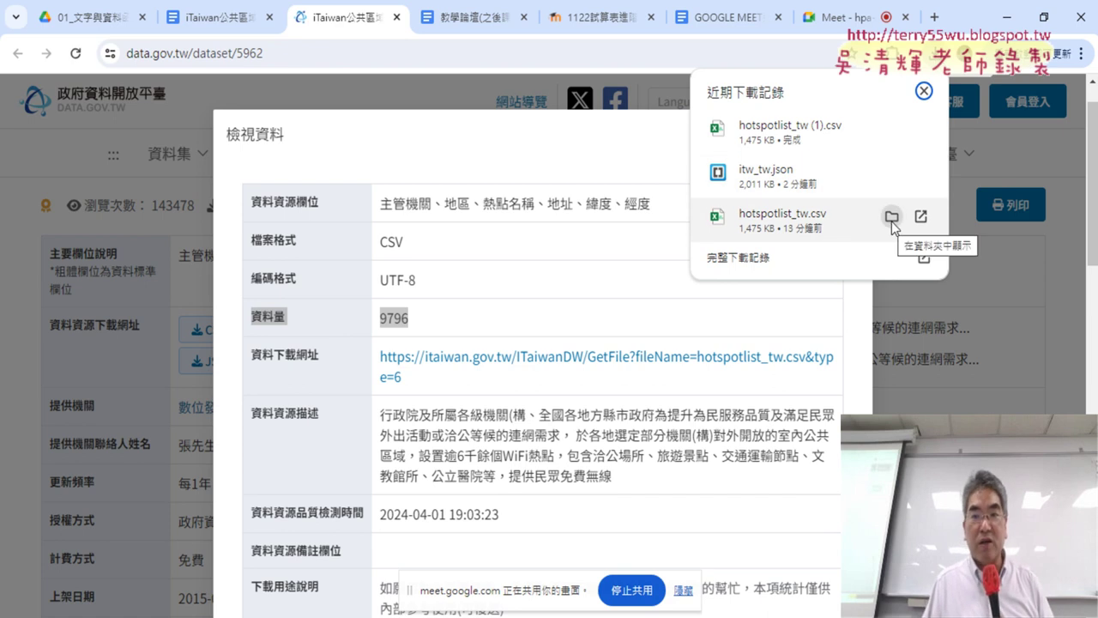
pyautogui.click(892, 216)
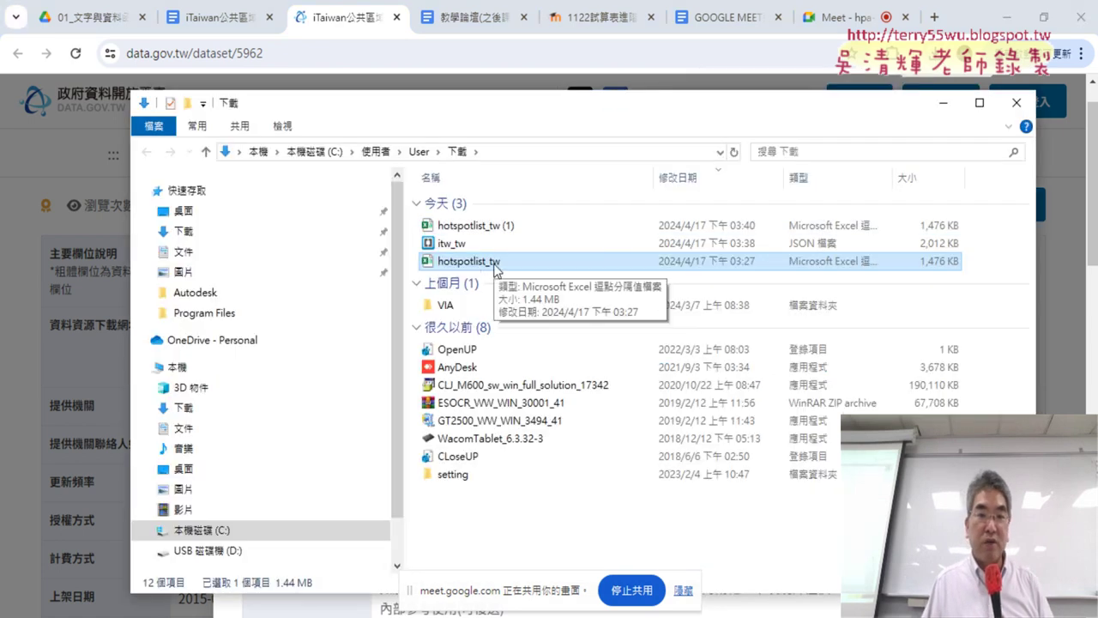
pyautogui.moveTo(469, 261)
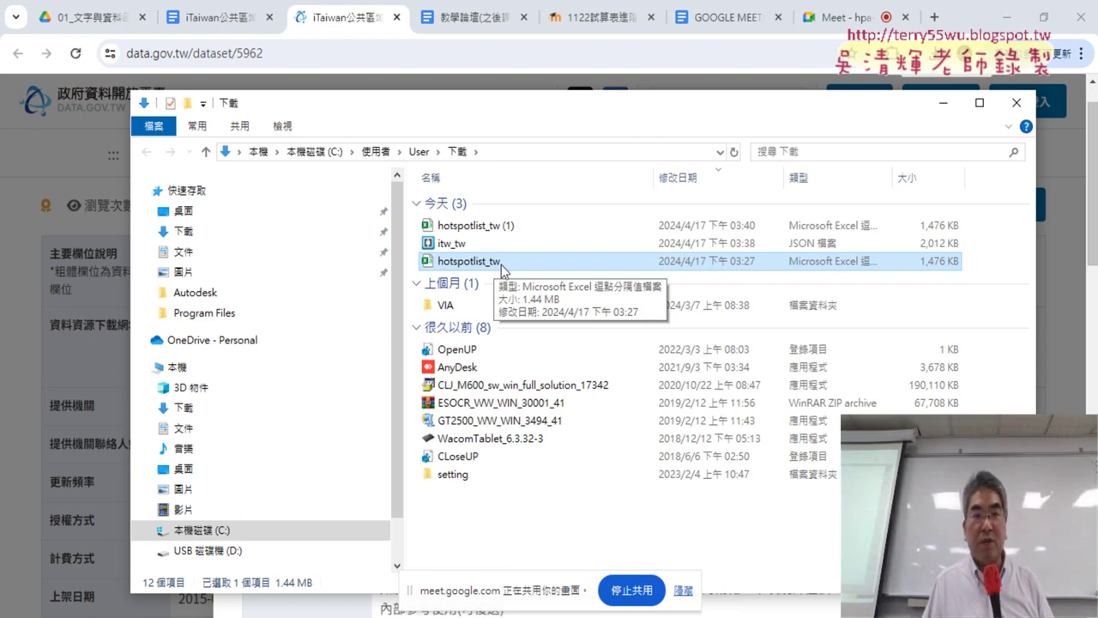
pyautogui.doubleClick(503, 269)
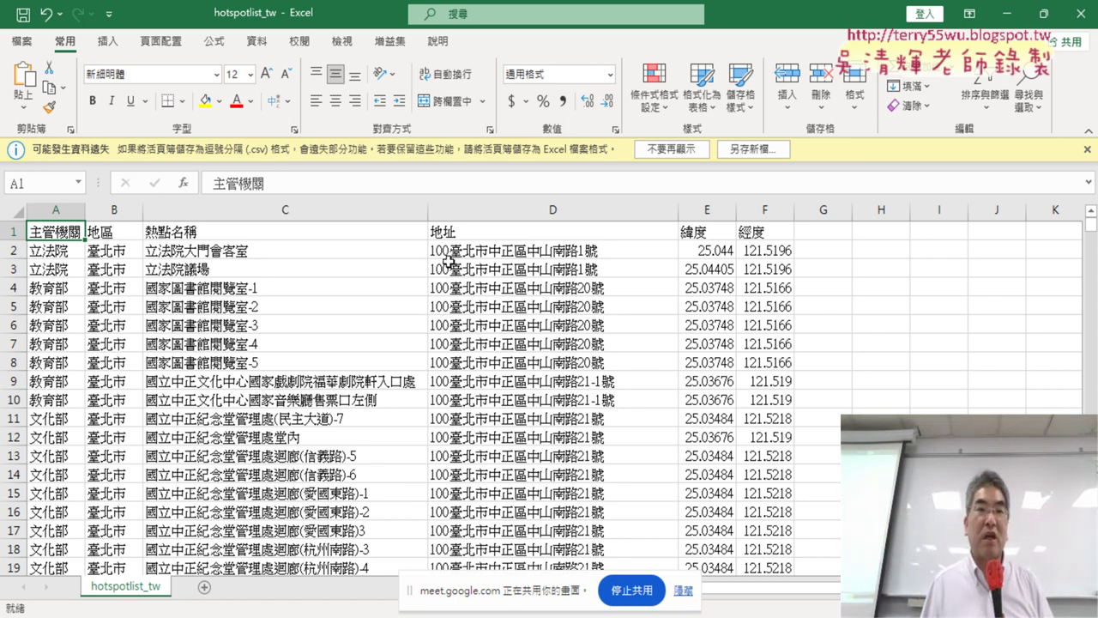
# Start a 從文字/CSV import from the 資料 tab to reach the 匯入資料 dialog
pyautogui.click(258, 43)
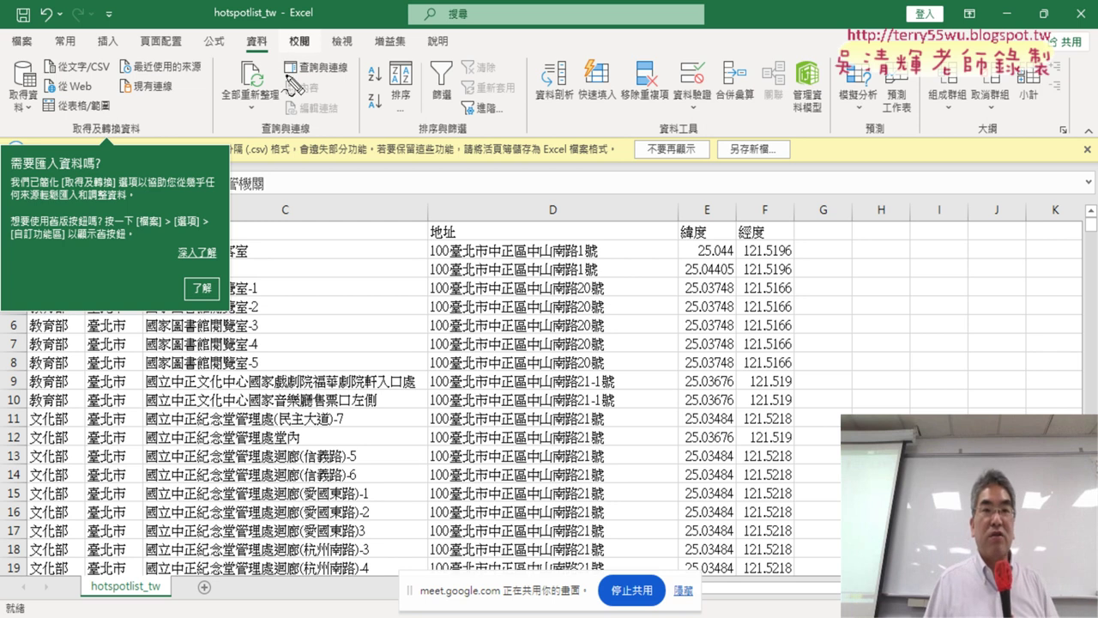
pyautogui.moveTo(264, 29); pyautogui.dragTo(280, 50)
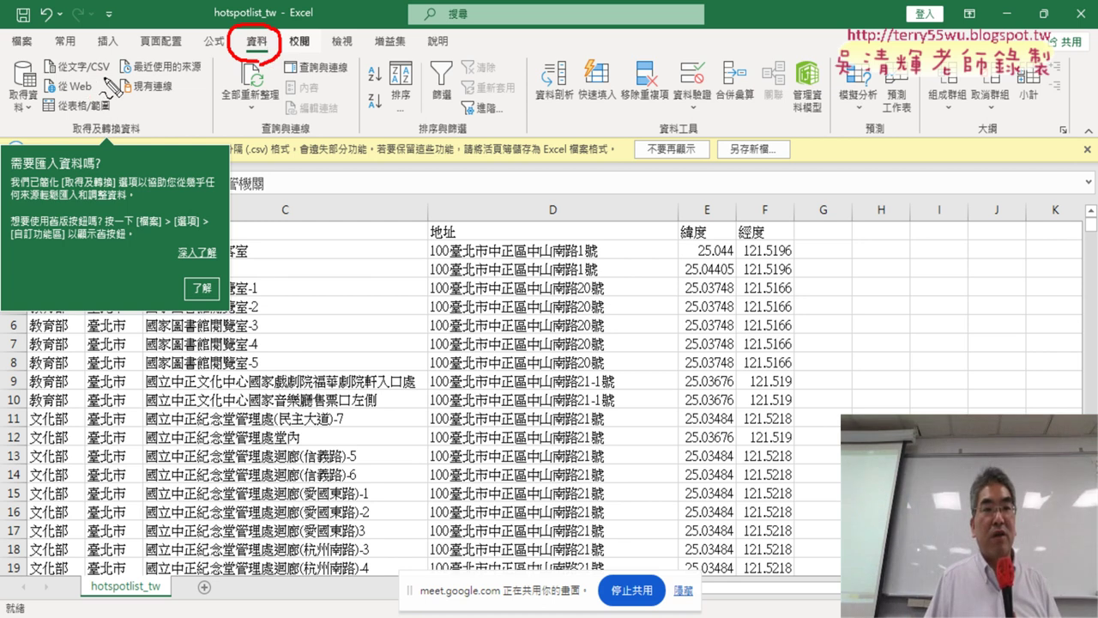
pyautogui.moveTo(107, 78)
pyautogui.mouseDown()
pyautogui.moveTo(59, 76)
pyautogui.moveTo(120, 82)
pyautogui.mouseUp()
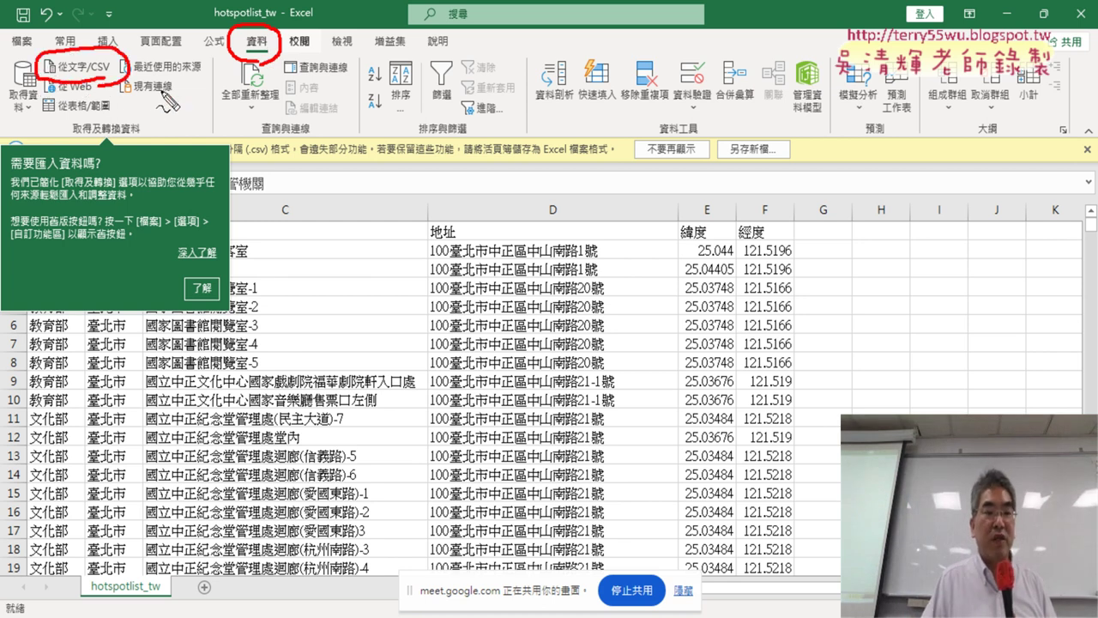
pyautogui.press('Escape')
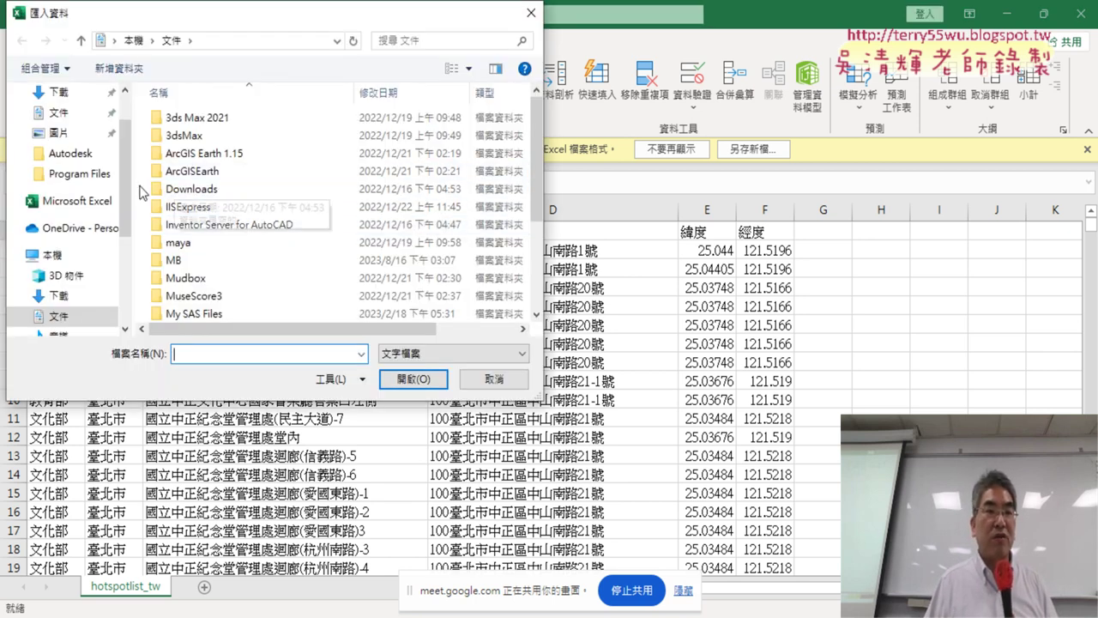
# Import hotspotlist_tw from the 下載 folder to get its data preview
pyautogui.scroll(2, 123, 166)
pyautogui.click(64, 146)
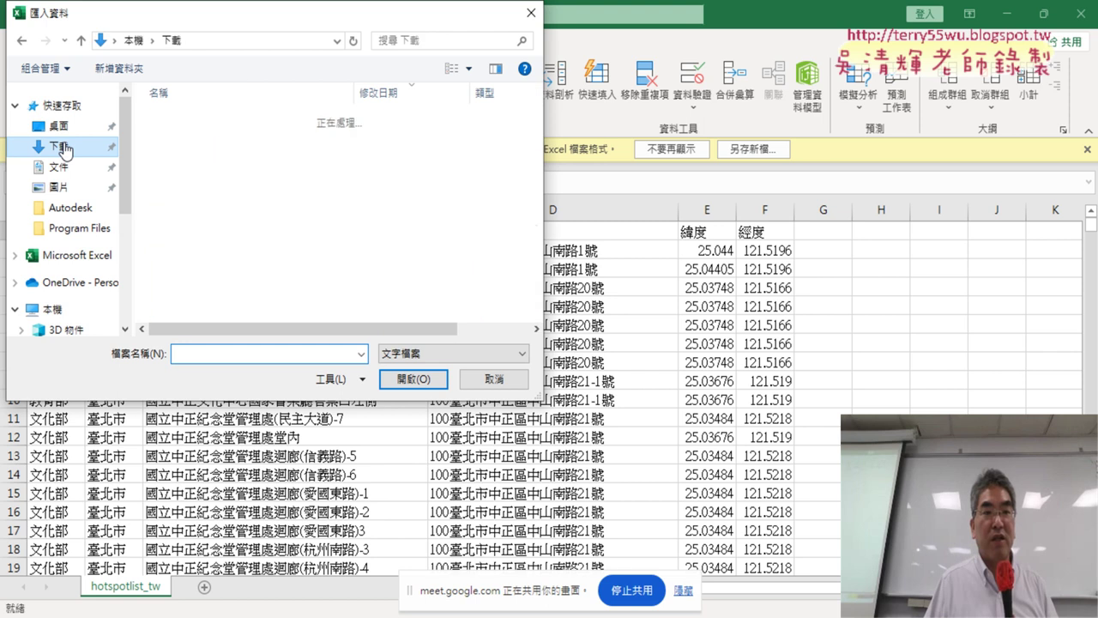
pyautogui.click(219, 159)
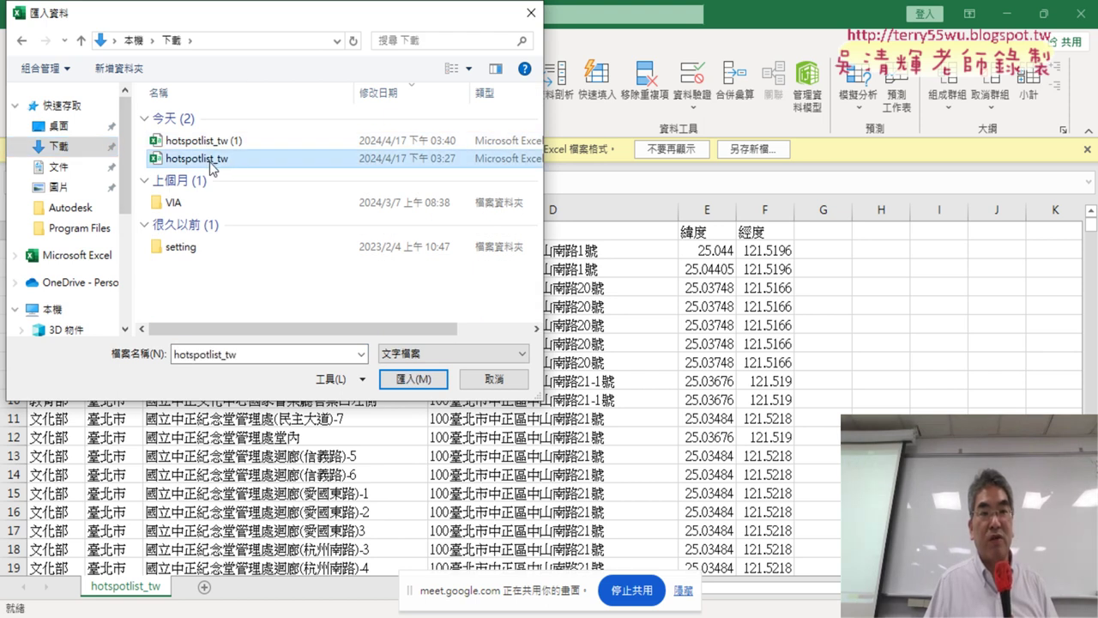
pyautogui.click(423, 382)
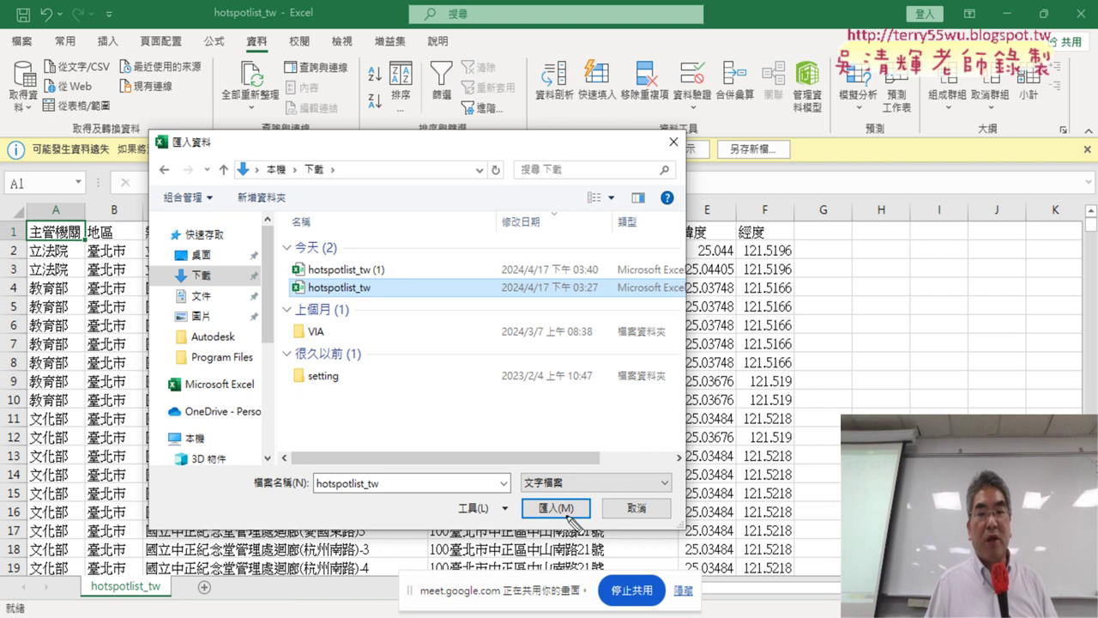
pyautogui.moveTo(577, 525); pyautogui.dragTo(588, 515)
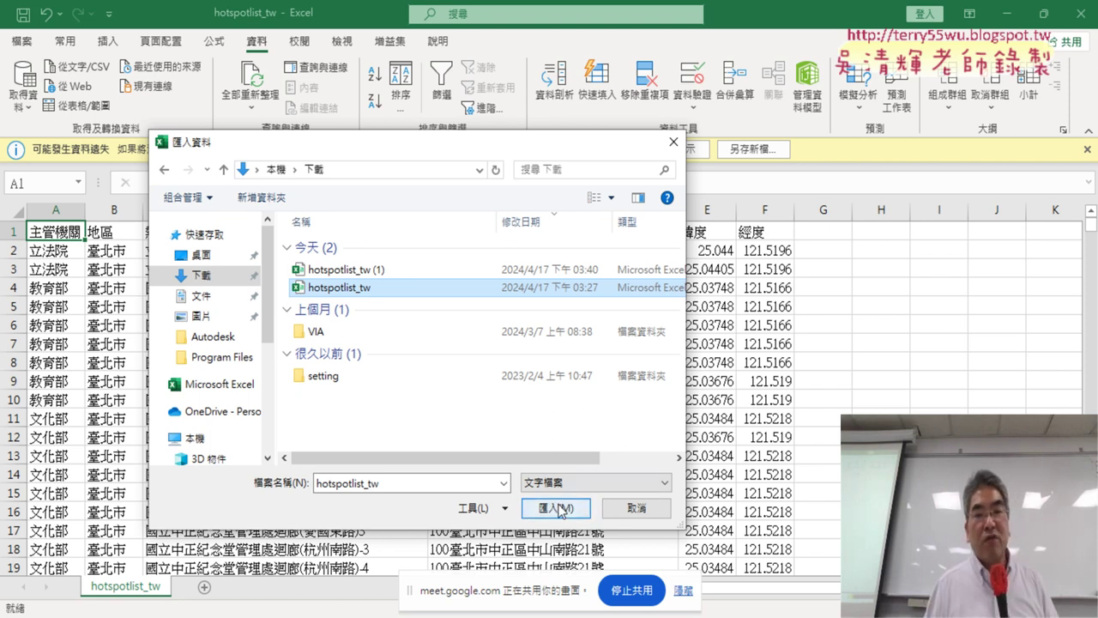
pyautogui.click(558, 508)
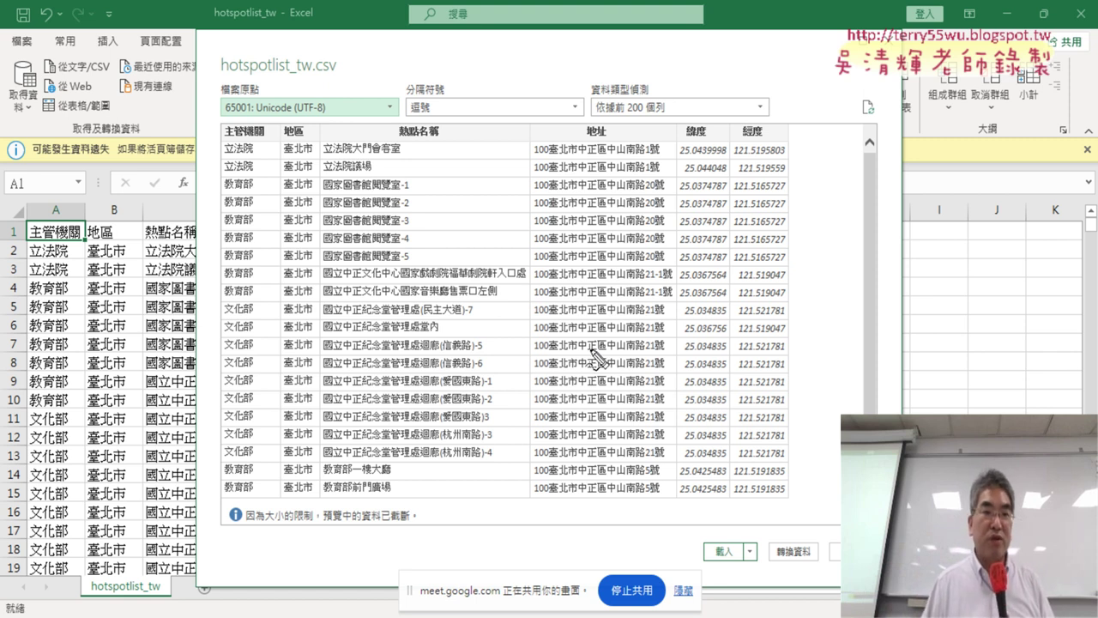
# Try 950: 繁體中文 (Big5) as the file origin, then set it back to 65001: Unicode (UTF-8)
pyautogui.moveTo(326, 130); pyautogui.dragTo(350, 137)
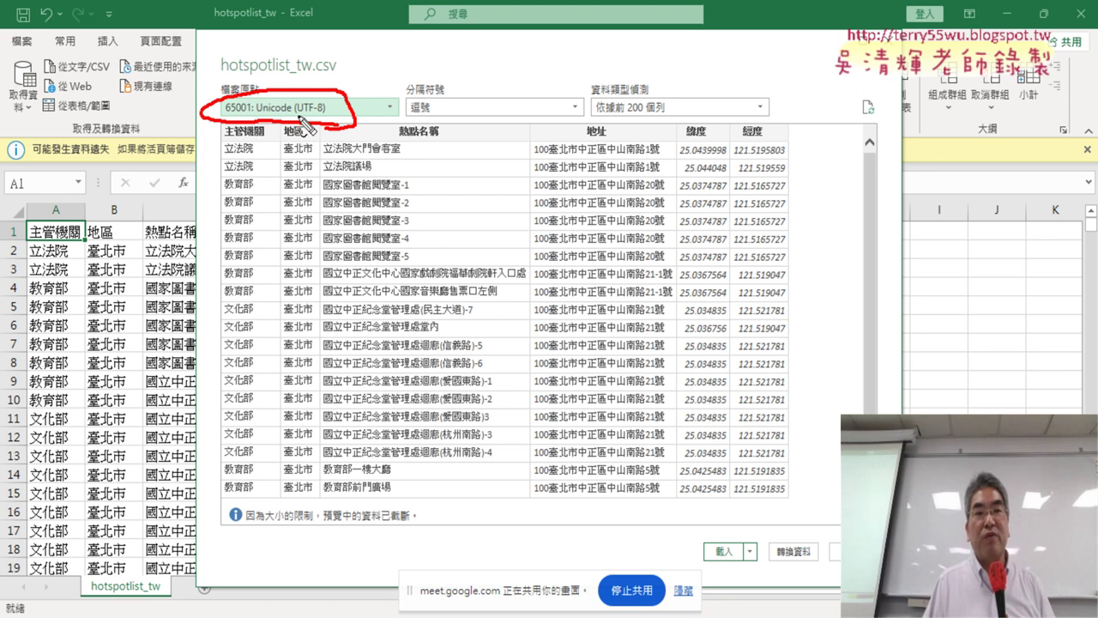
pyautogui.moveTo(296, 117); pyautogui.dragTo(345, 115)
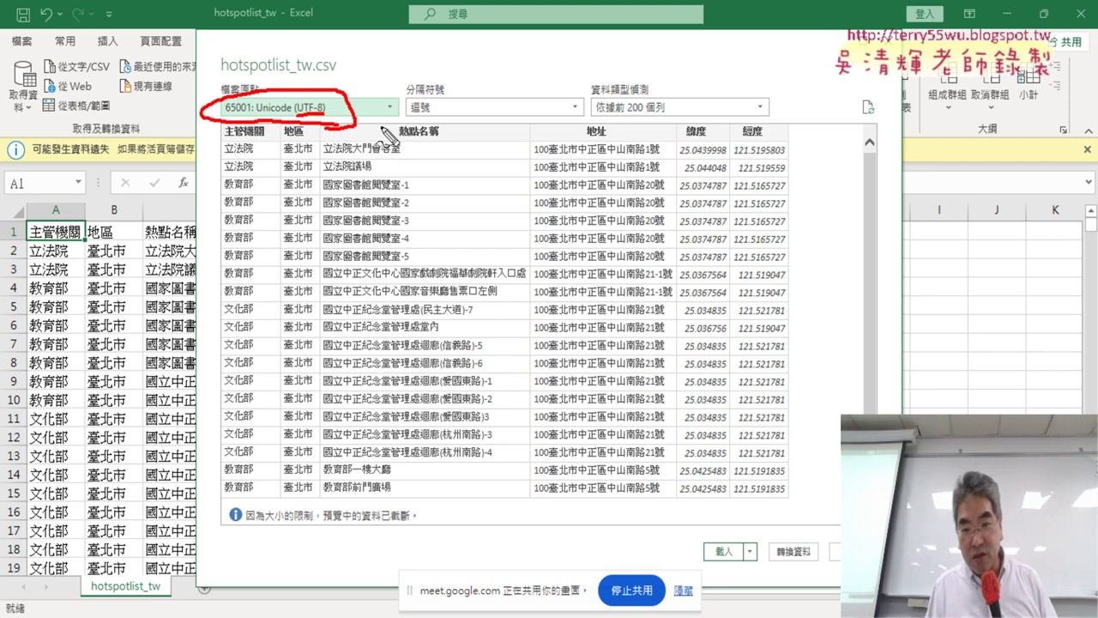
pyautogui.press('Escape')
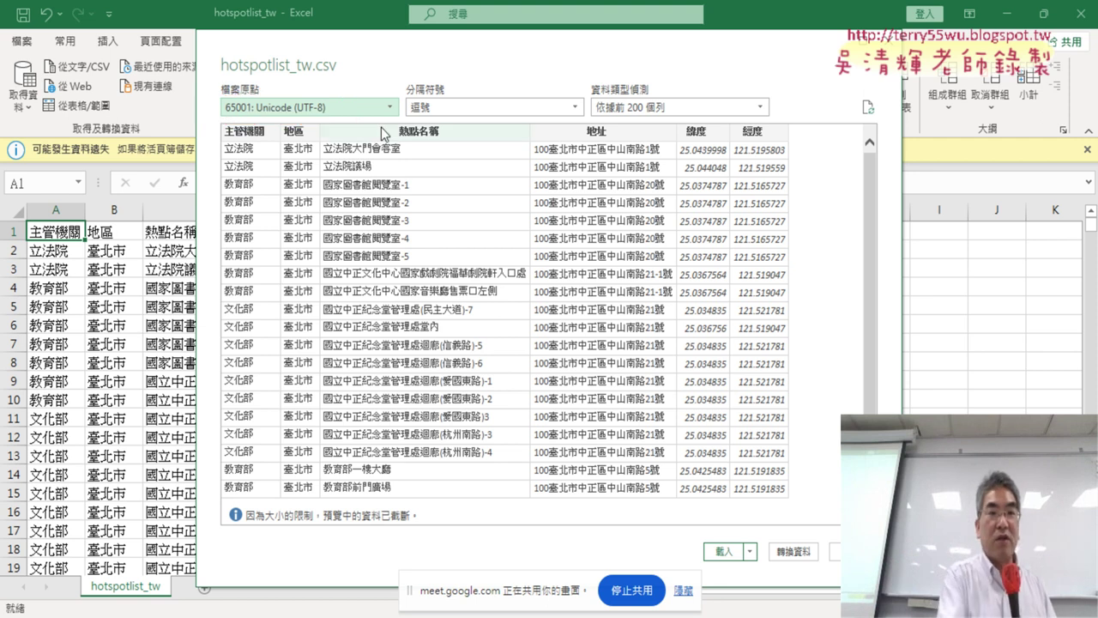
pyautogui.click(382, 108)
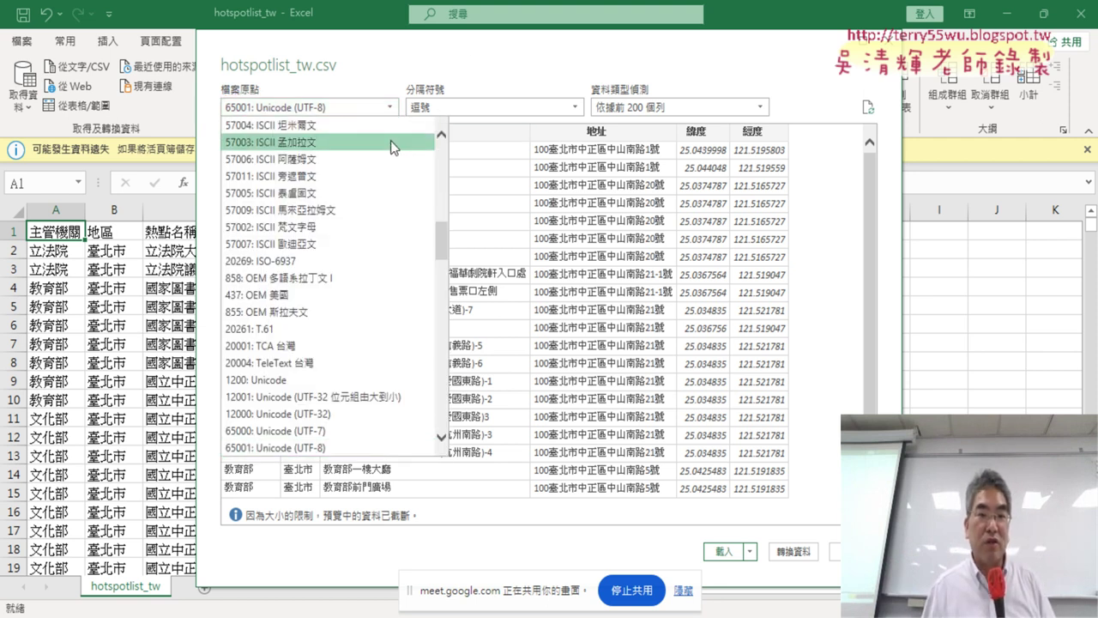
pyautogui.moveTo(444, 230); pyautogui.dragTo(449, 395)
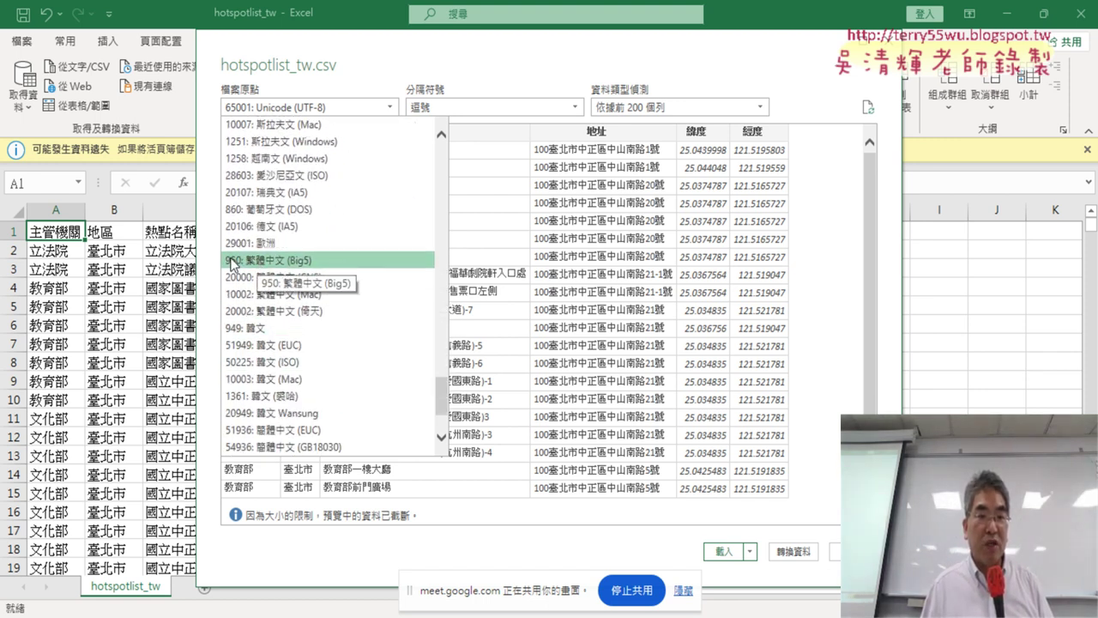
pyautogui.click(232, 263)
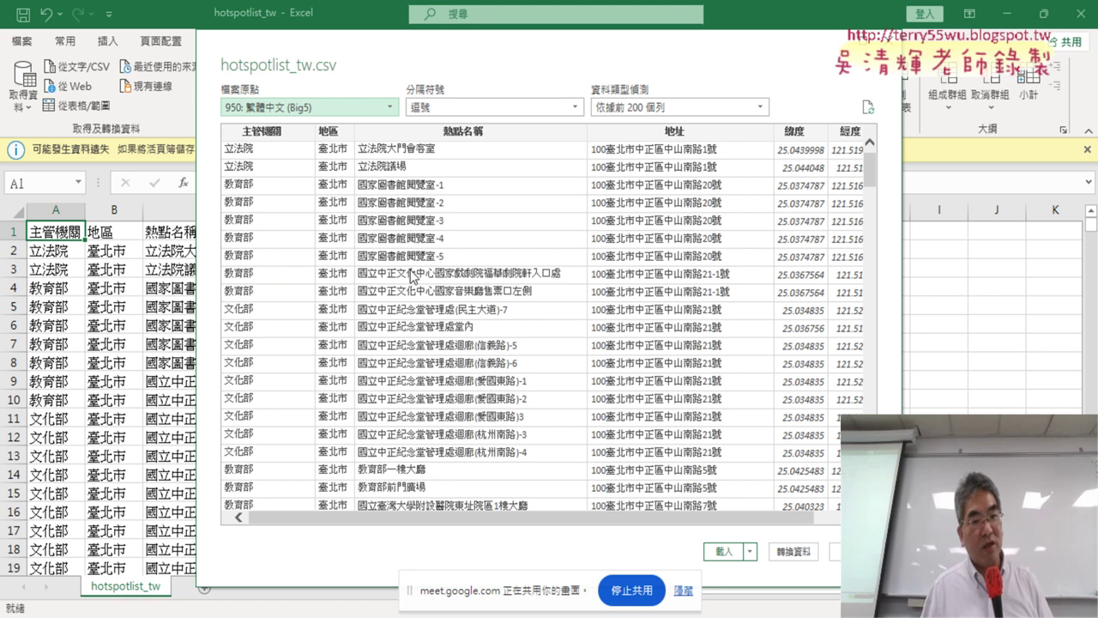
pyautogui.click(391, 107)
pyautogui.moveTo(443, 371); pyautogui.dragTo(446, 268)
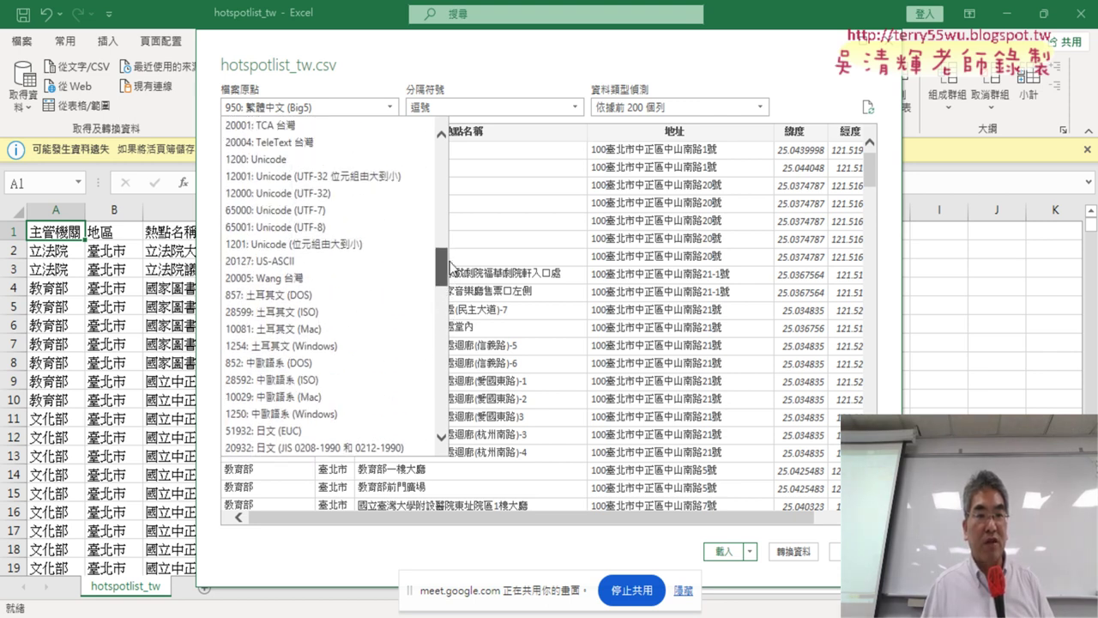
pyautogui.click(294, 228)
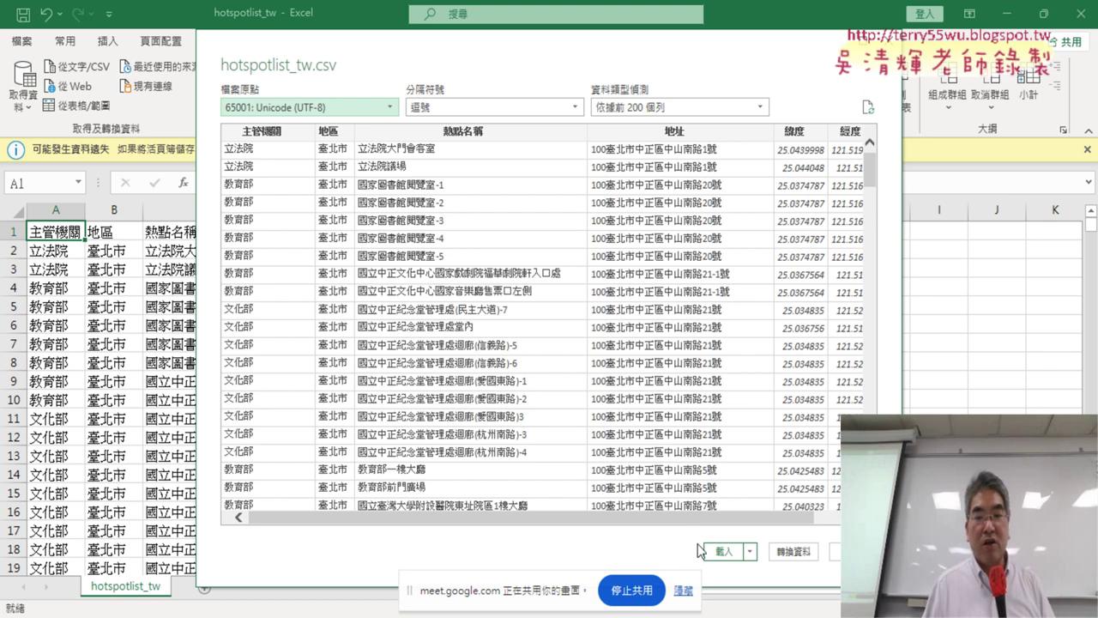
# Load the data as a table on new sheet hotspotlist_tw (2) and close Queries & Connections
pyautogui.click(751, 552)
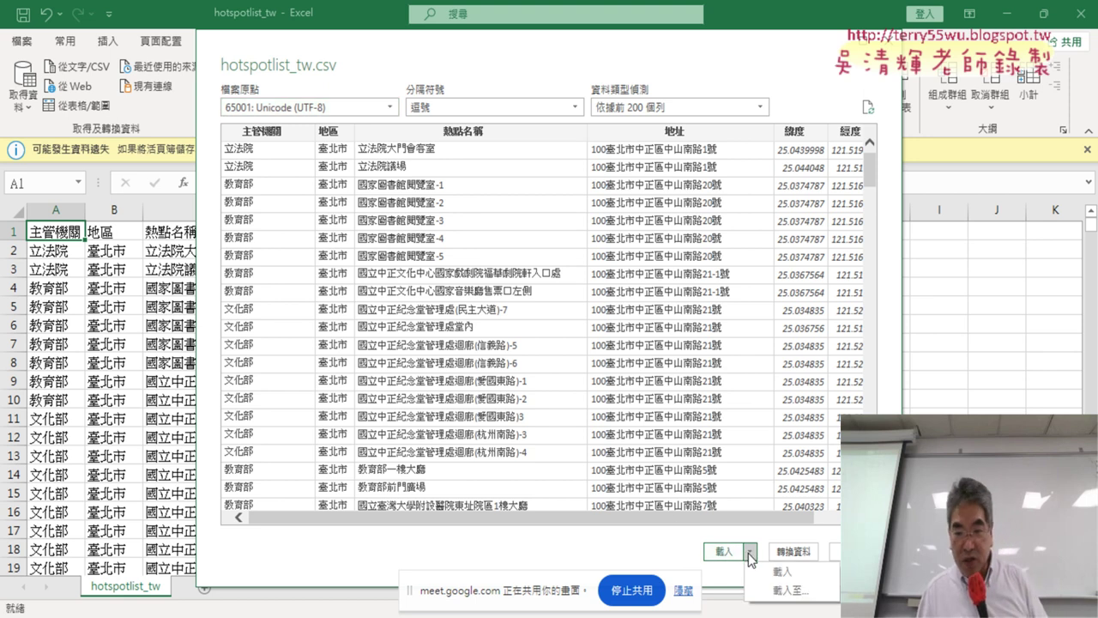
pyautogui.click(781, 572)
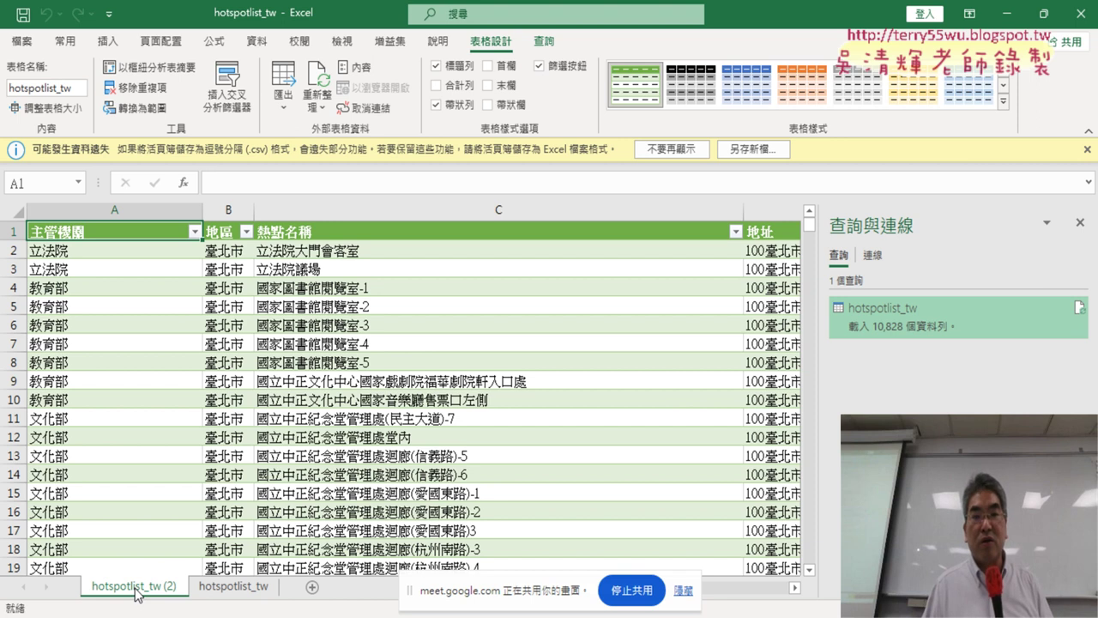
pyautogui.click(1080, 223)
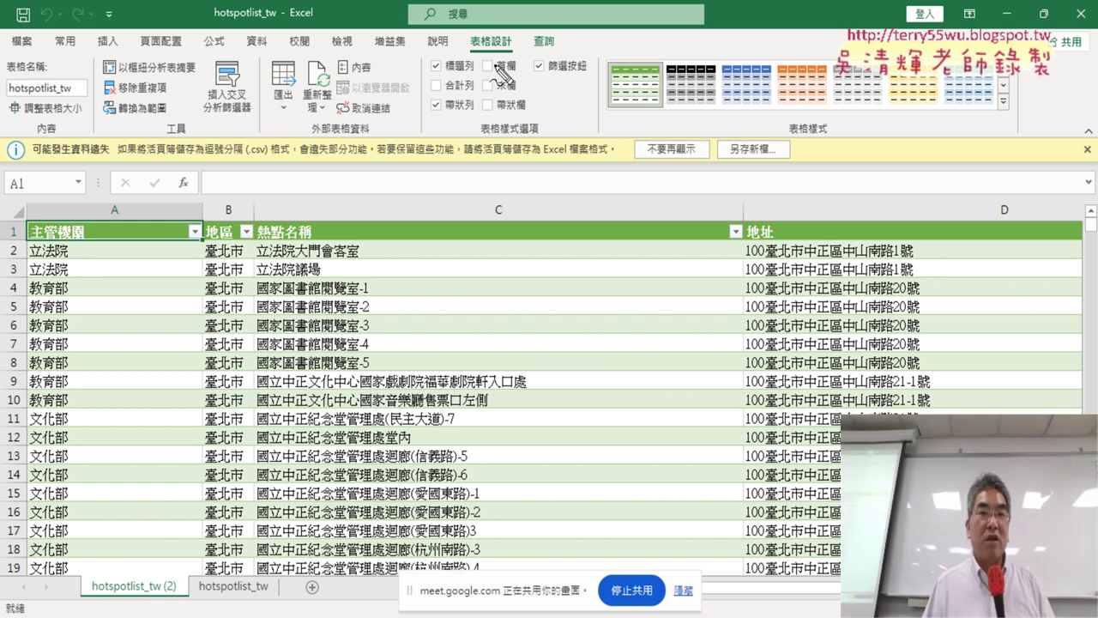
pyautogui.moveTo(468, 51); pyautogui.dragTo(515, 54)
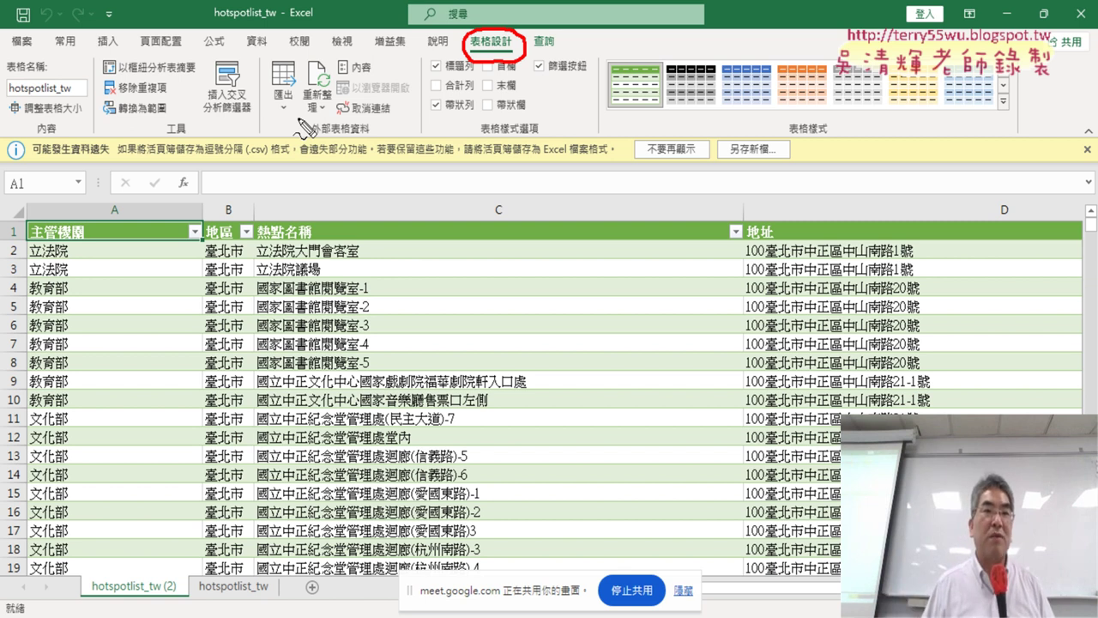
# Convert the imported hotspotlist_tw table into a normal range
pyautogui.moveTo(171, 124); pyautogui.dragTo(176, 116)
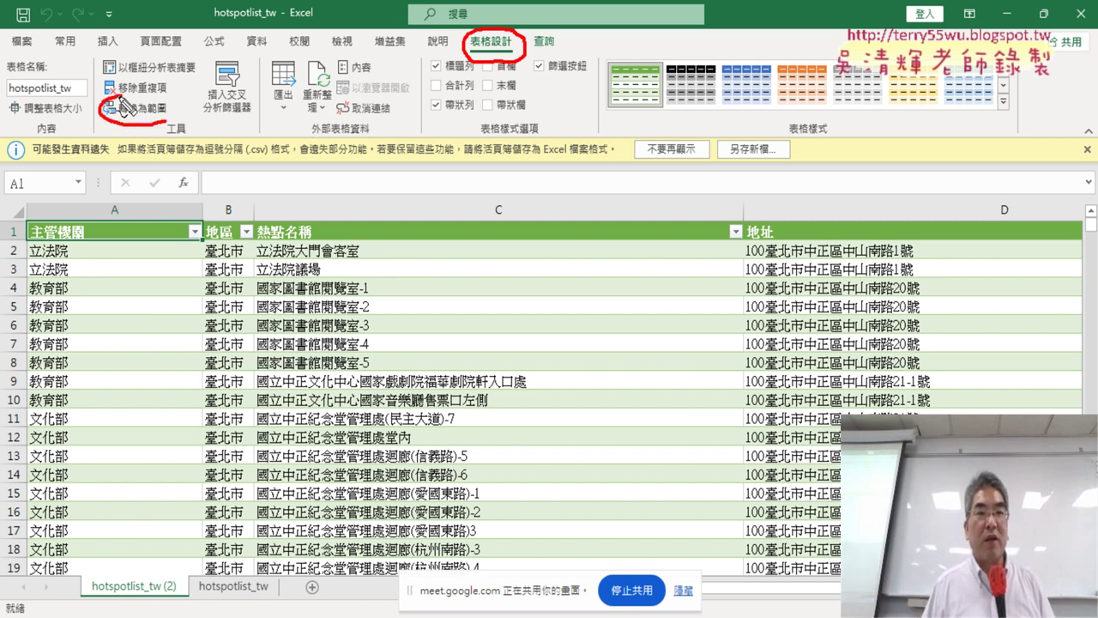
pyautogui.moveTo(477, 67)
pyautogui.mouseDown()
pyautogui.moveTo(182, 105)
pyautogui.moveTo(190, 119)
pyautogui.mouseUp()
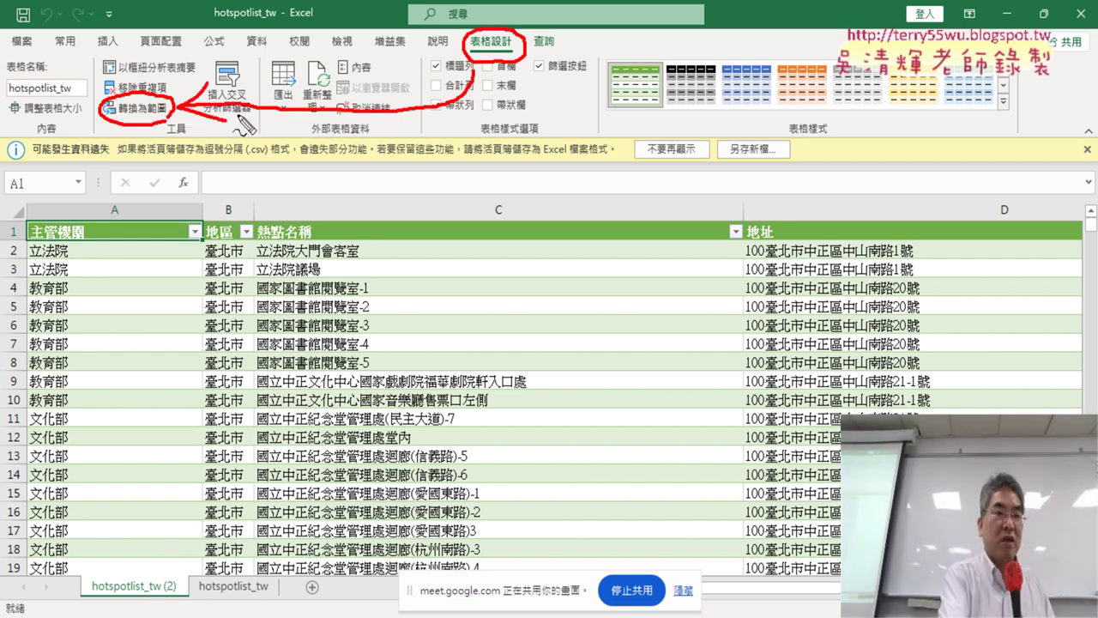
pyautogui.press('Escape')
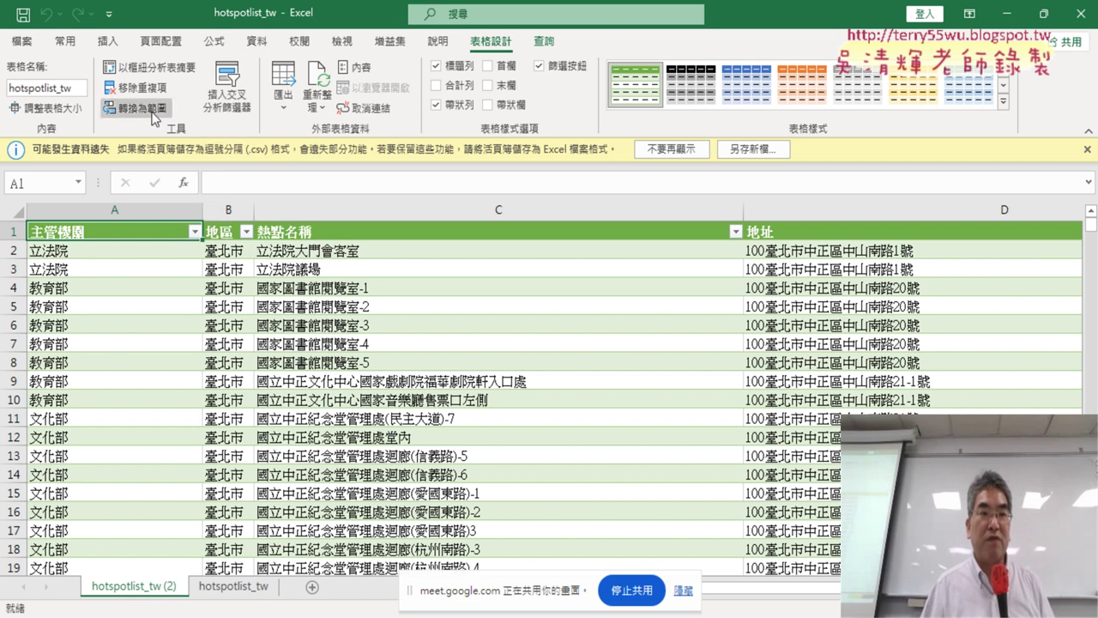
pyautogui.click(152, 110)
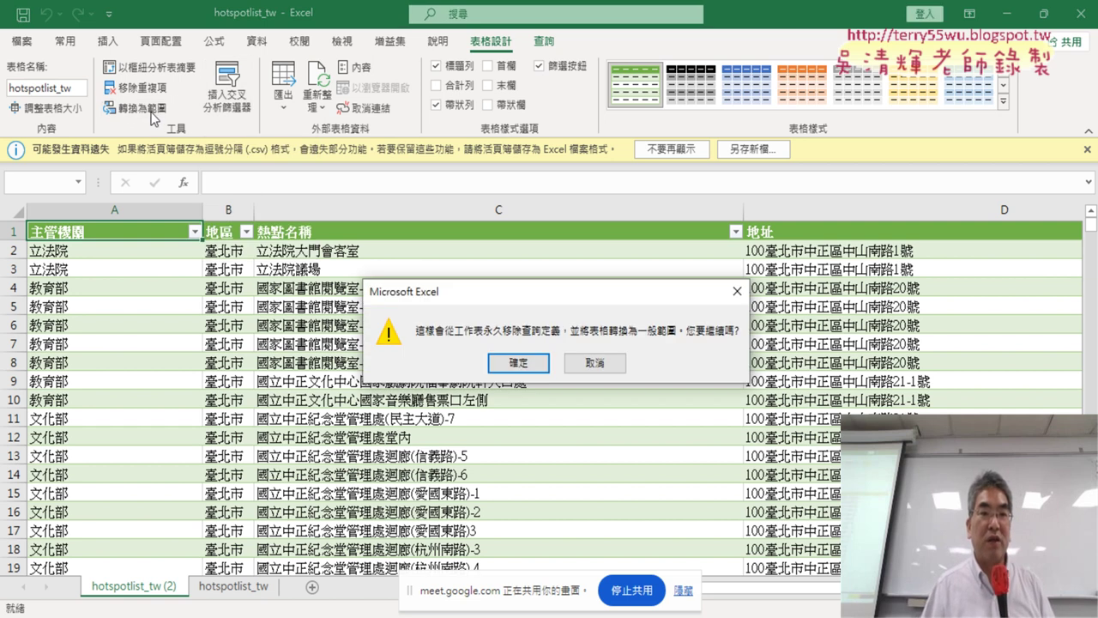
pyautogui.click(515, 364)
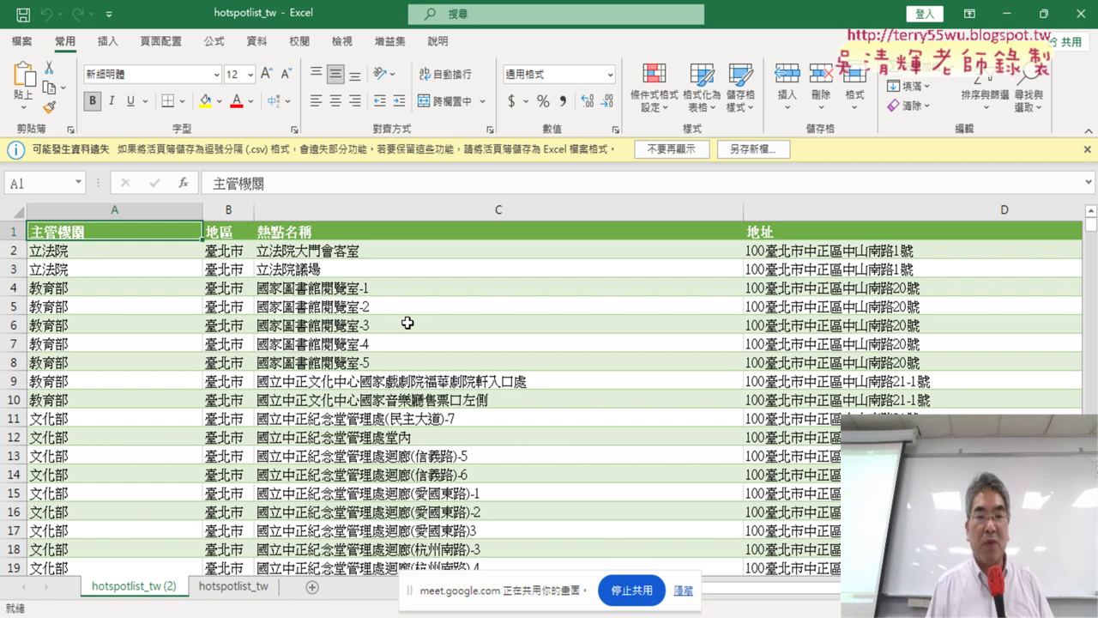
# Delete the hotspotlist_tw (2) sheet and confirm the deletion
pyautogui.click(683, 591)
pyautogui.click(233, 590)
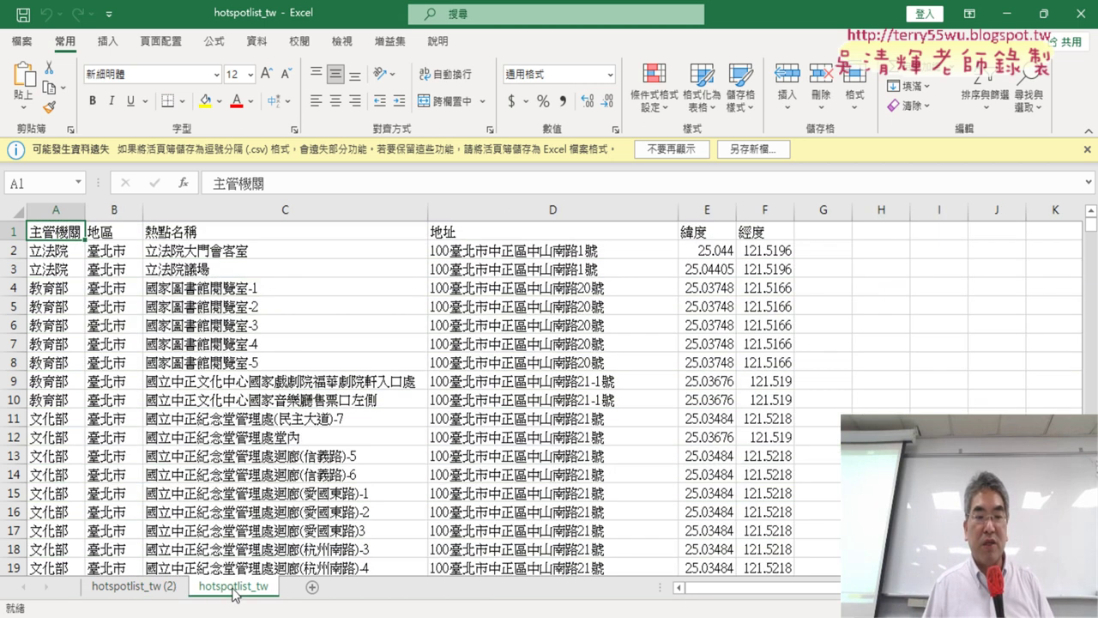
pyautogui.click(116, 588)
pyautogui.rightClick(137, 588)
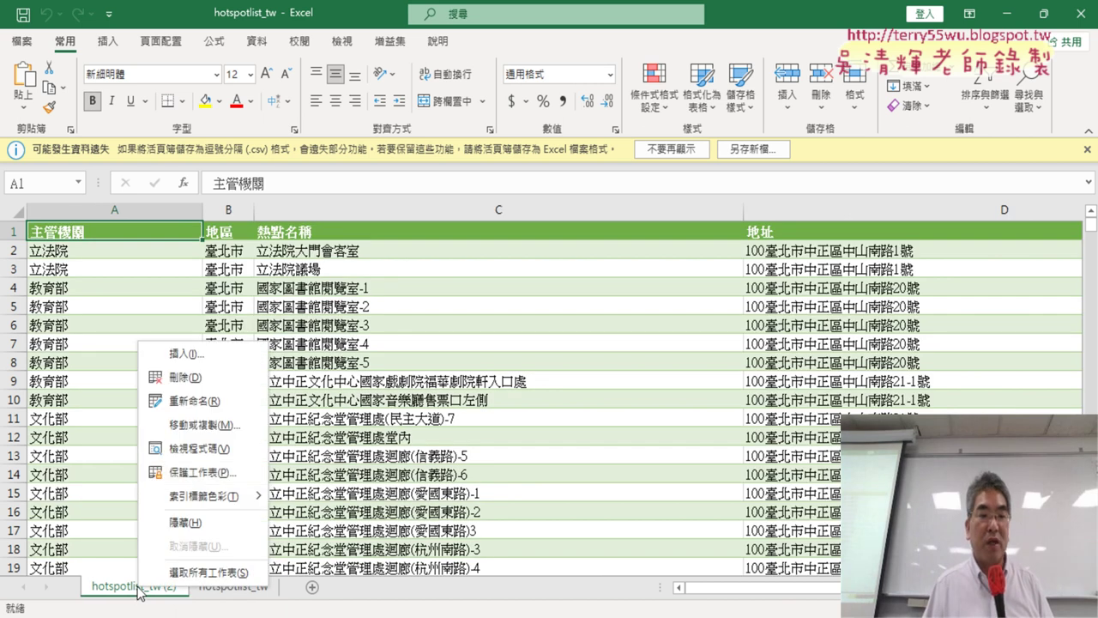
pyautogui.click(210, 383)
pyautogui.click(519, 362)
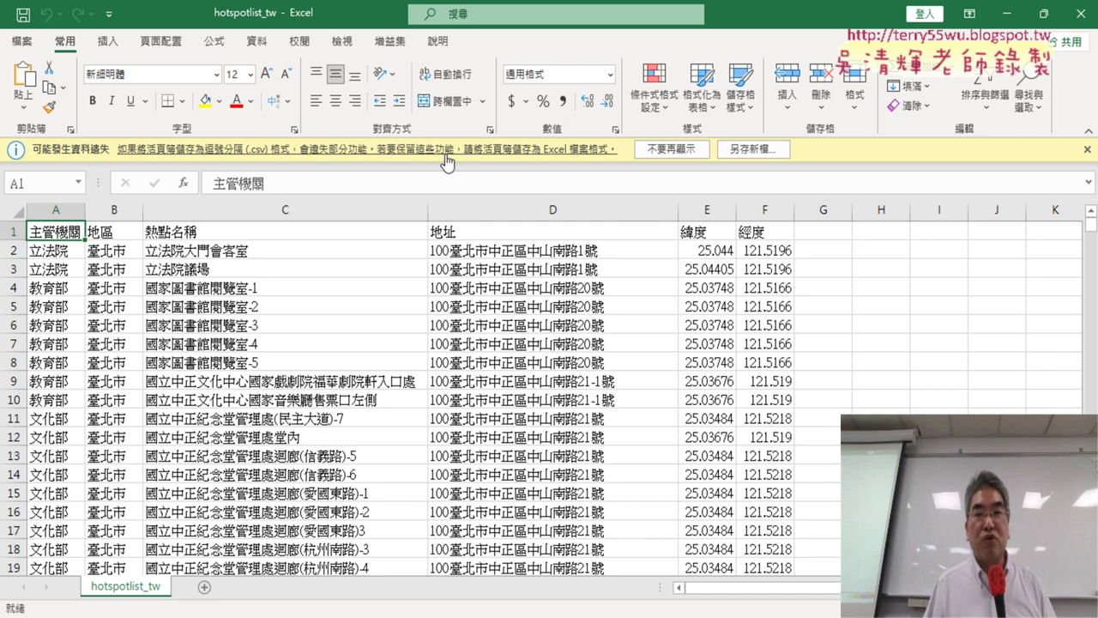
# Save the CSV as a macro-enabled workbook (Excel 啟用巨集的活頁簿) named hotspotlist_tw on the Desktop
pyautogui.click(754, 149)
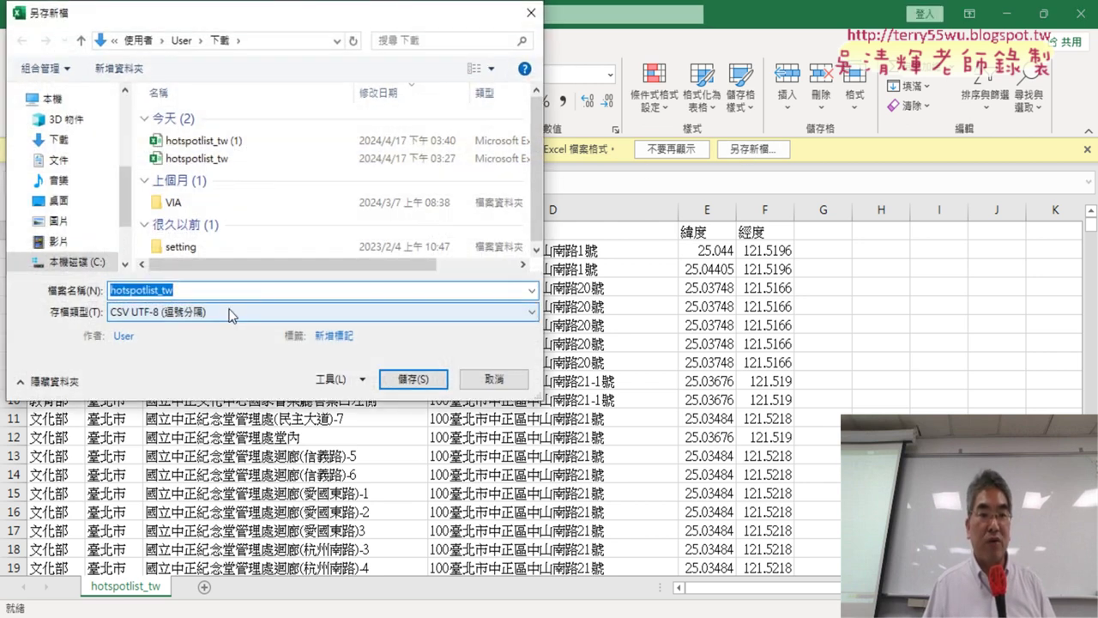
pyautogui.click(230, 312)
pyautogui.click(231, 314)
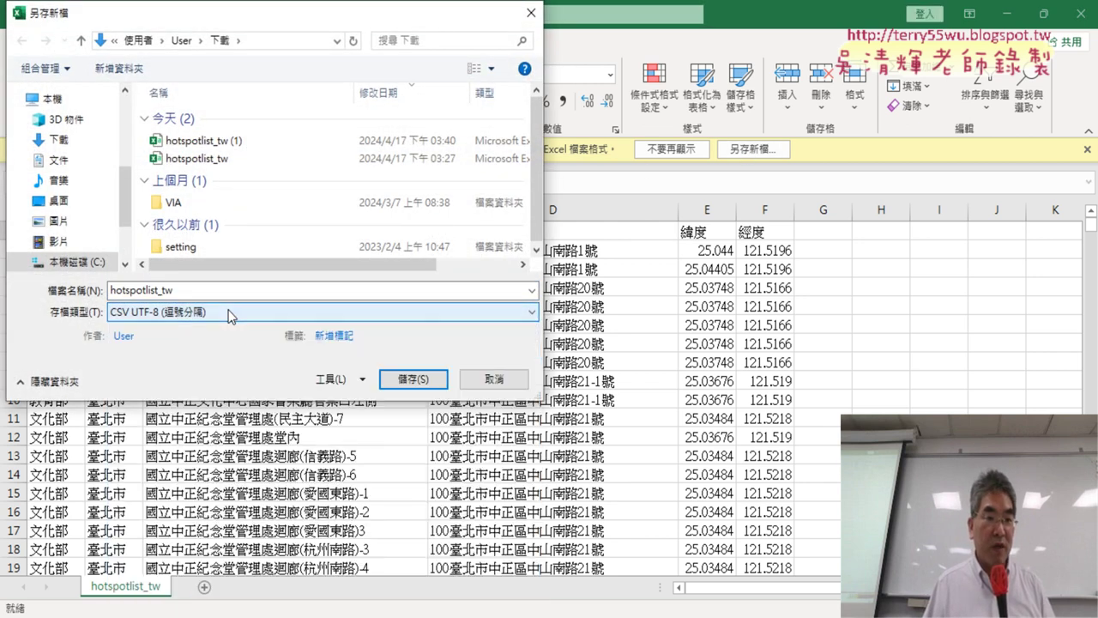
pyautogui.click(230, 314)
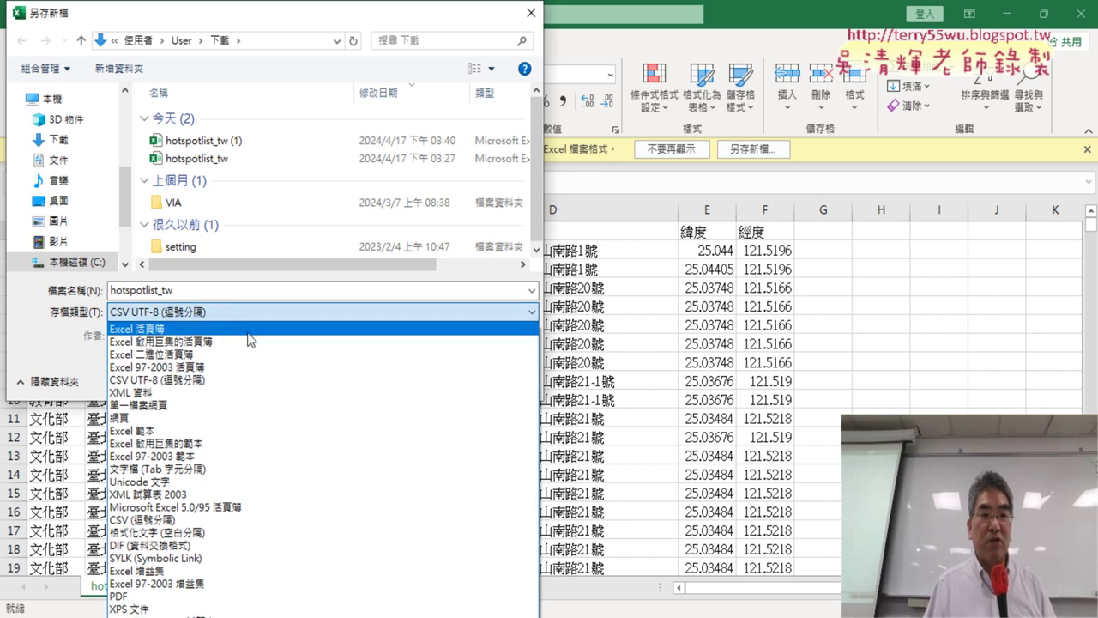
pyautogui.click(251, 341)
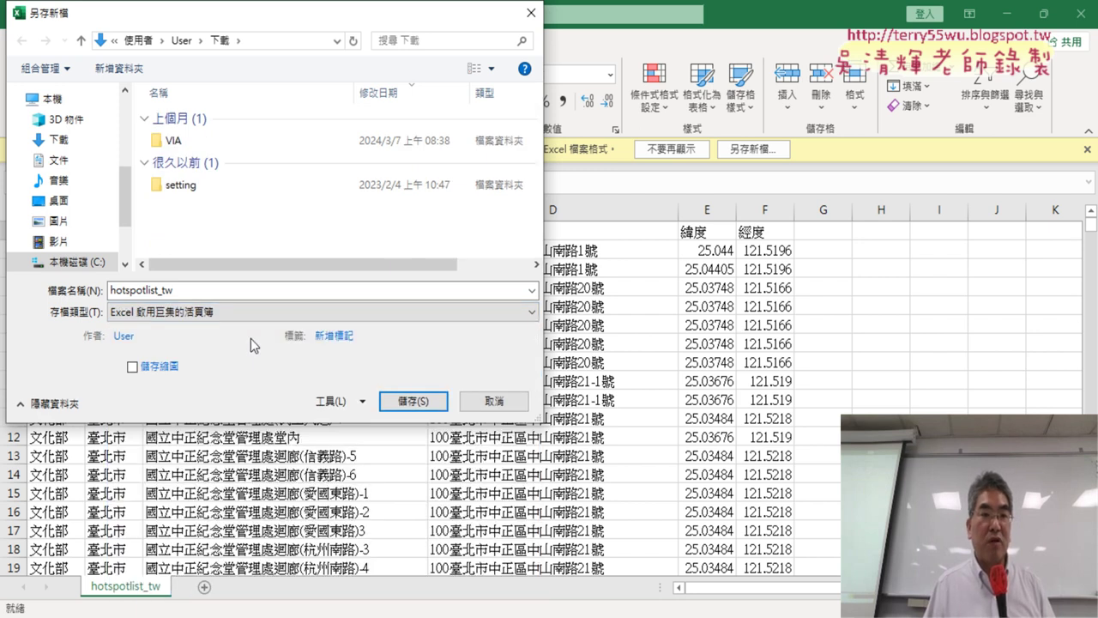
pyautogui.scroll(3, 85, 198)
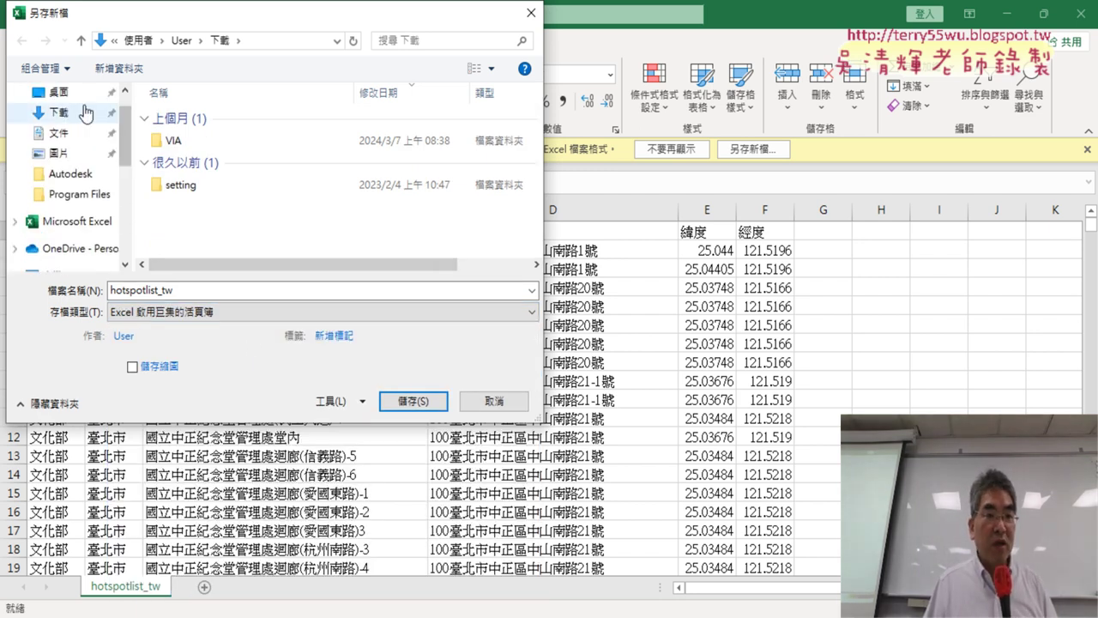
pyautogui.click(59, 92)
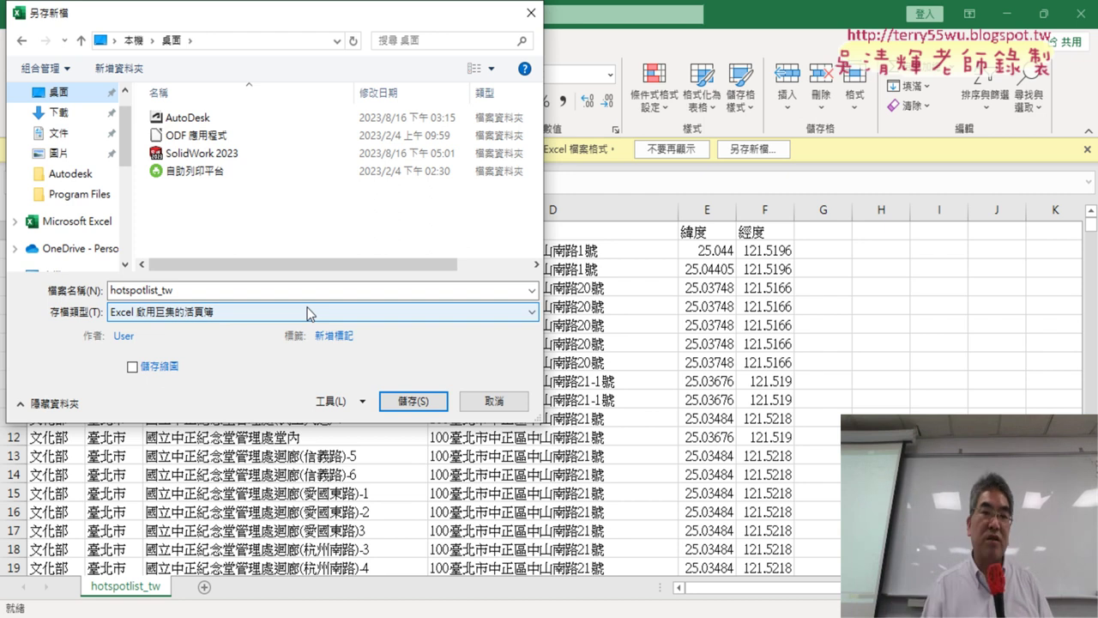
pyautogui.click(178, 313)
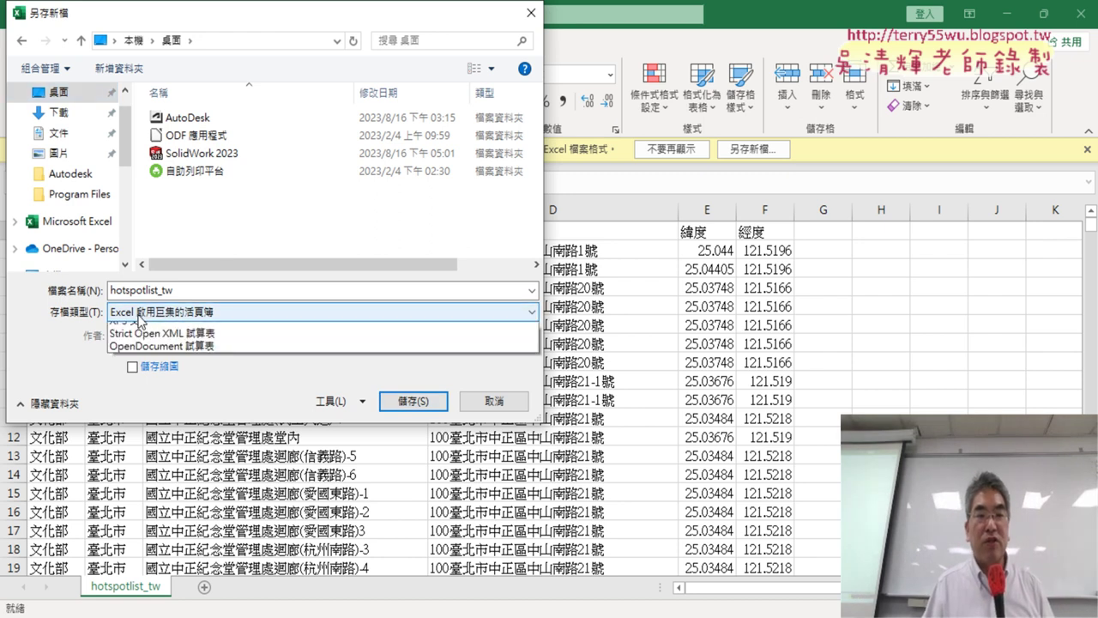
pyautogui.click(177, 333)
pyautogui.click(411, 400)
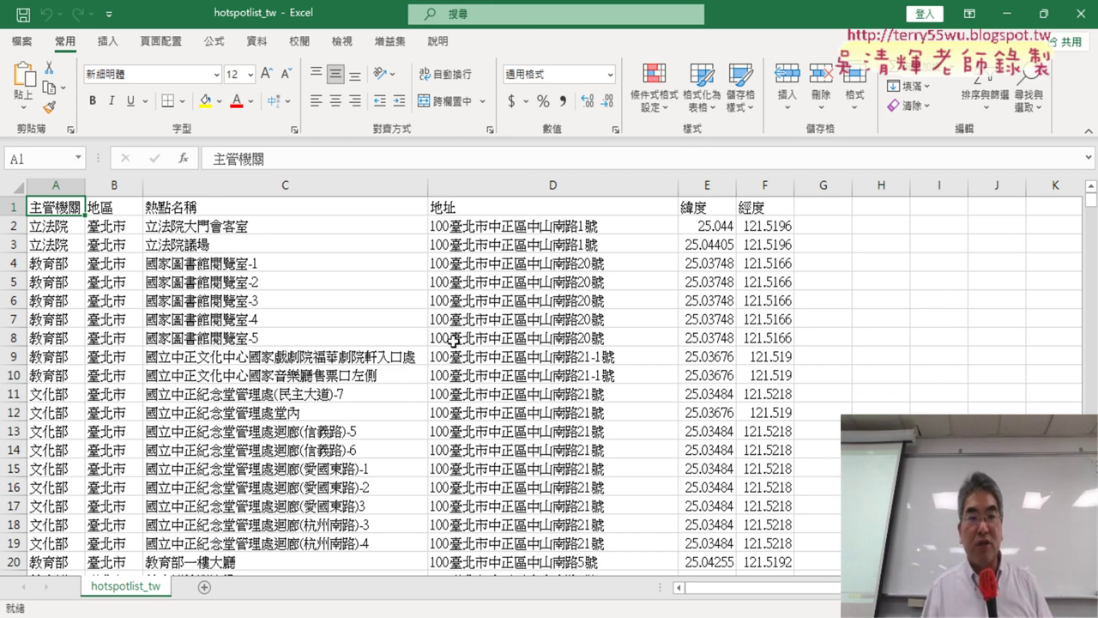
pyautogui.moveTo(66, 190); pyautogui.dragTo(752, 199)
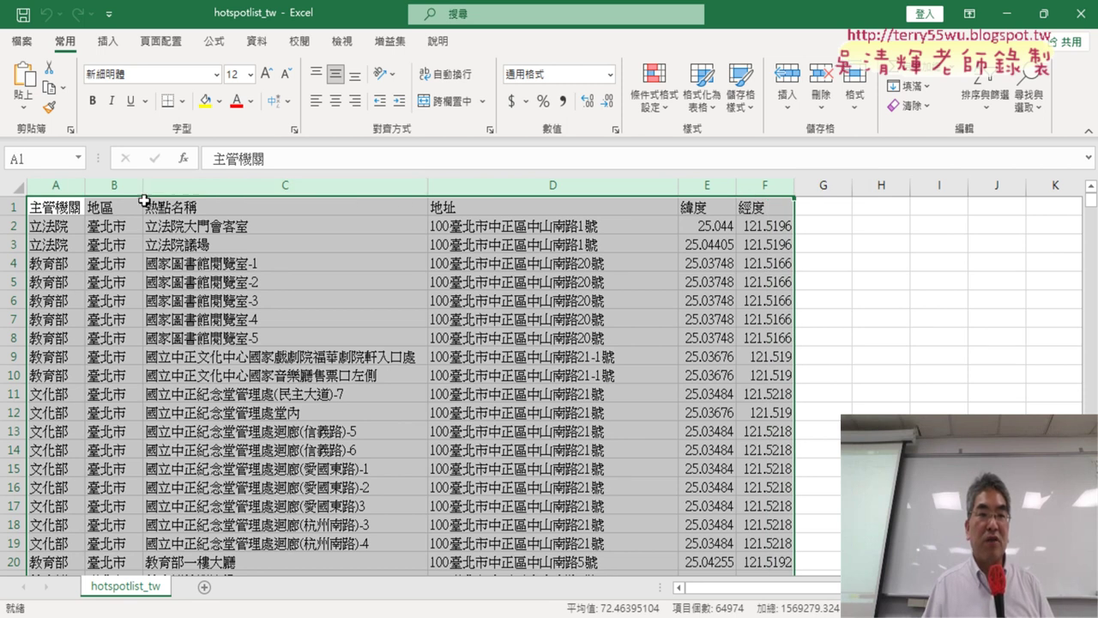
pyautogui.click(117, 185)
pyautogui.moveTo(117, 186)
pyautogui.mouseDown()
pyautogui.moveTo(178, 182)
pyautogui.moveTo(114, 185)
pyautogui.mouseUp()
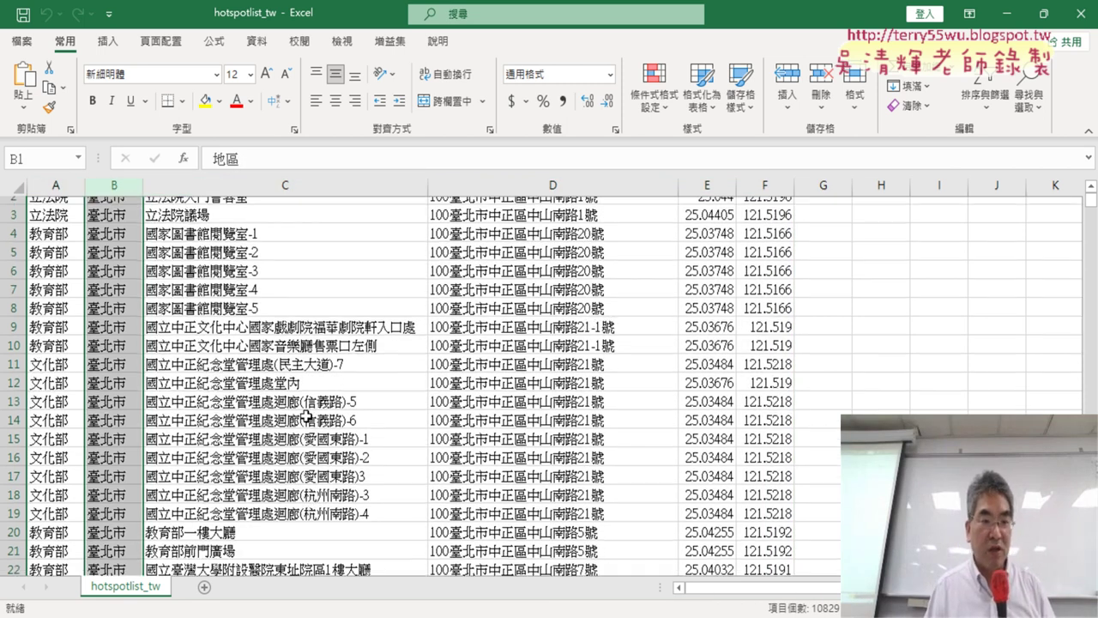
pyautogui.scroll(-9, 305, 406)
pyautogui.scroll(-8, 304, 406)
pyautogui.scroll(-8, 305, 406)
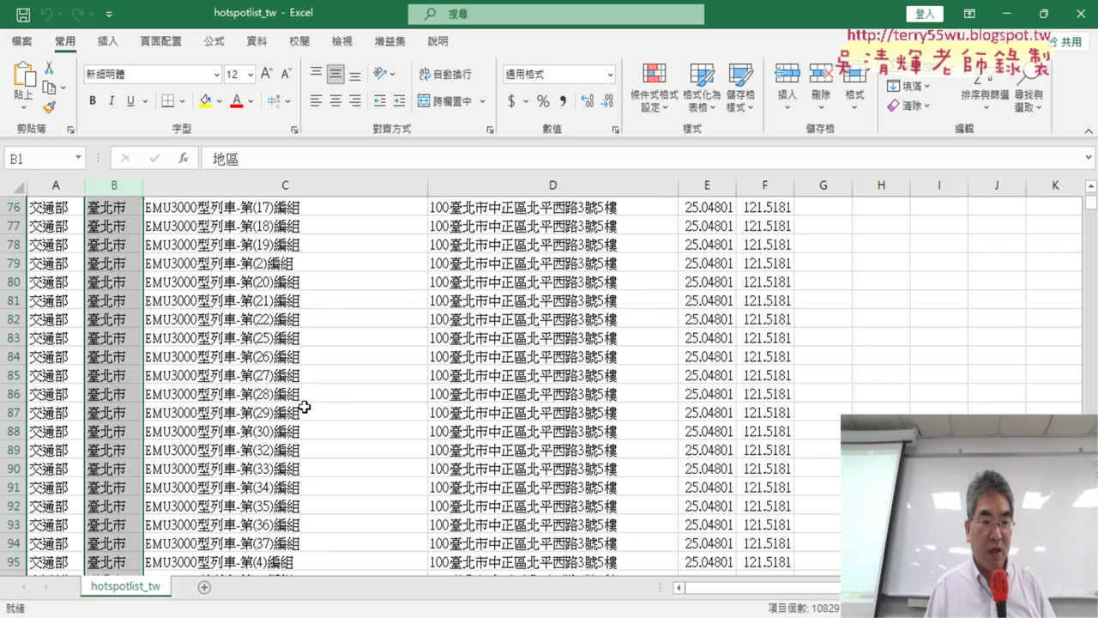
pyautogui.scroll(-8, 304, 406)
pyautogui.scroll(-4, 313, 414)
pyautogui.scroll(-10, 312, 414)
pyautogui.scroll(-9, 312, 414)
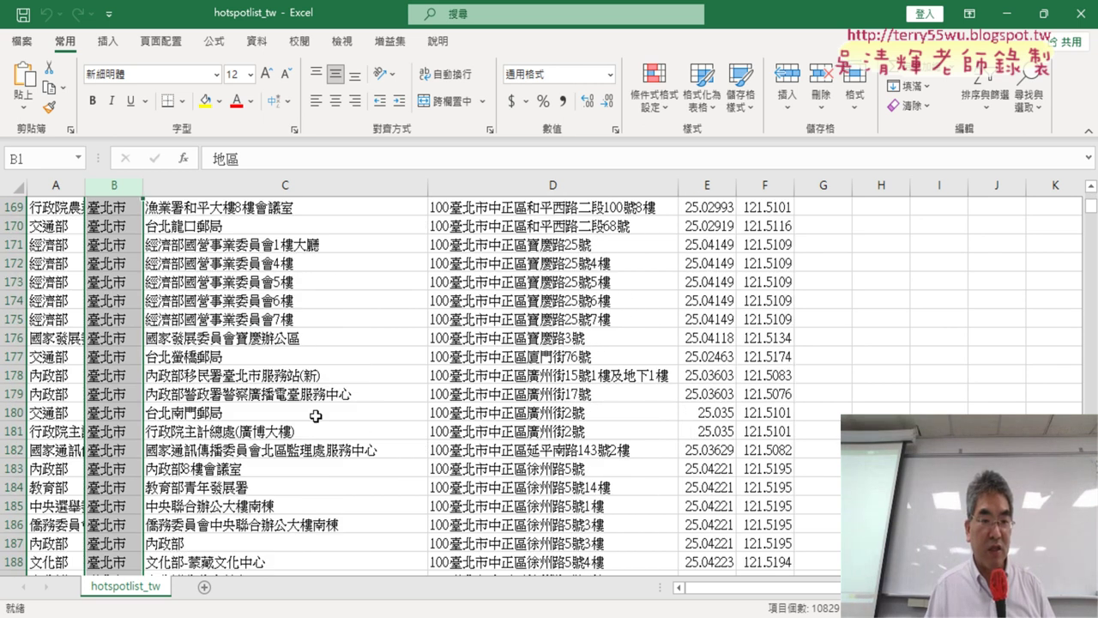
pyautogui.scroll(-9, 312, 413)
pyautogui.scroll(-6, 318, 415)
pyautogui.scroll(-9, 317, 415)
pyautogui.scroll(-9, 317, 415)
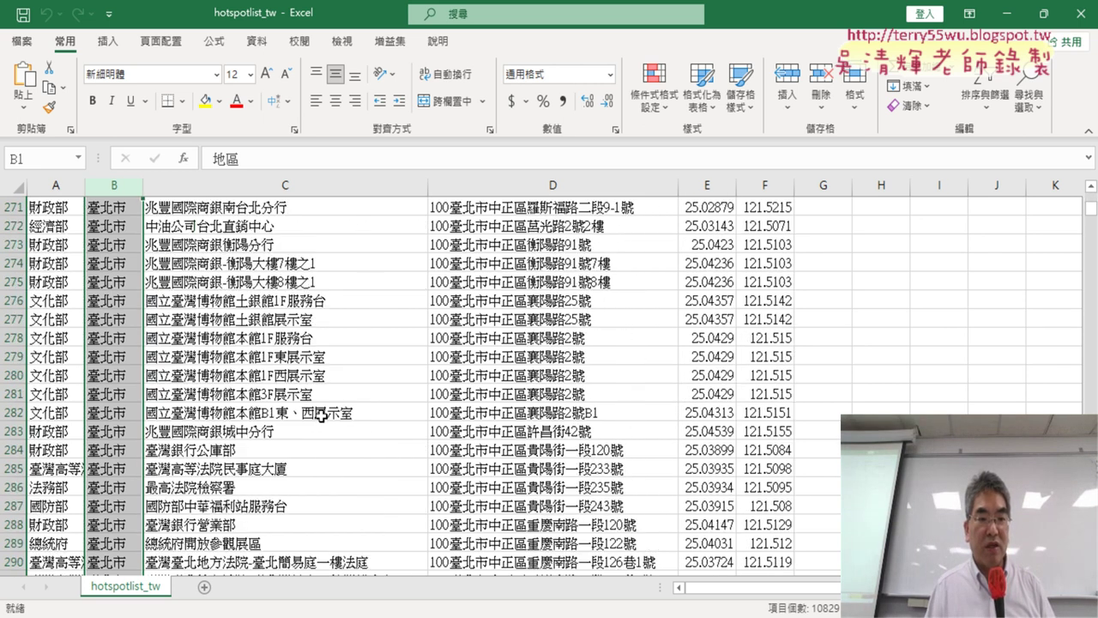
pyautogui.scroll(-9, 318, 415)
pyautogui.moveTo(1091, 213)
pyautogui.mouseDown()
pyautogui.moveTo(1088, 571)
pyautogui.moveTo(1088, 199)
pyautogui.mouseUp()
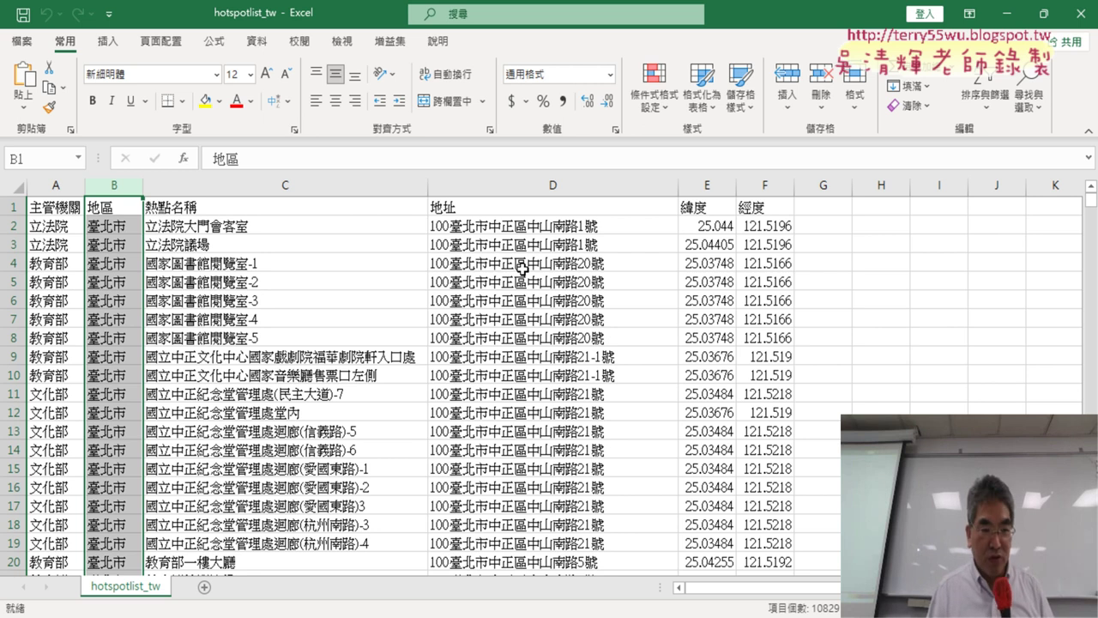
pyautogui.click(113, 206)
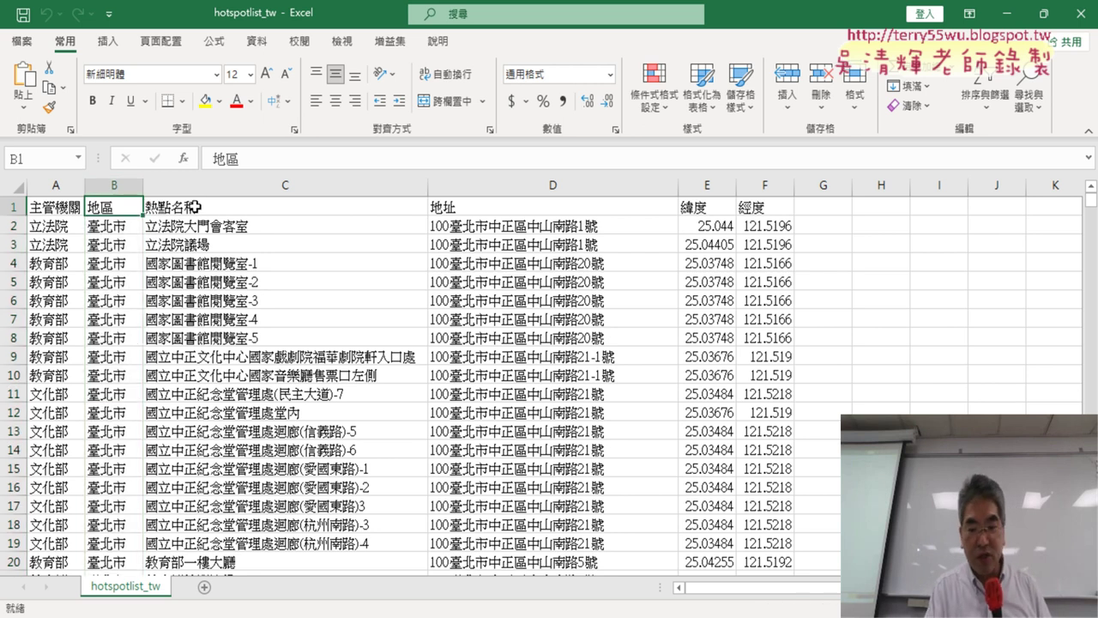
pyautogui.hotkey('ctrl', 'Down')
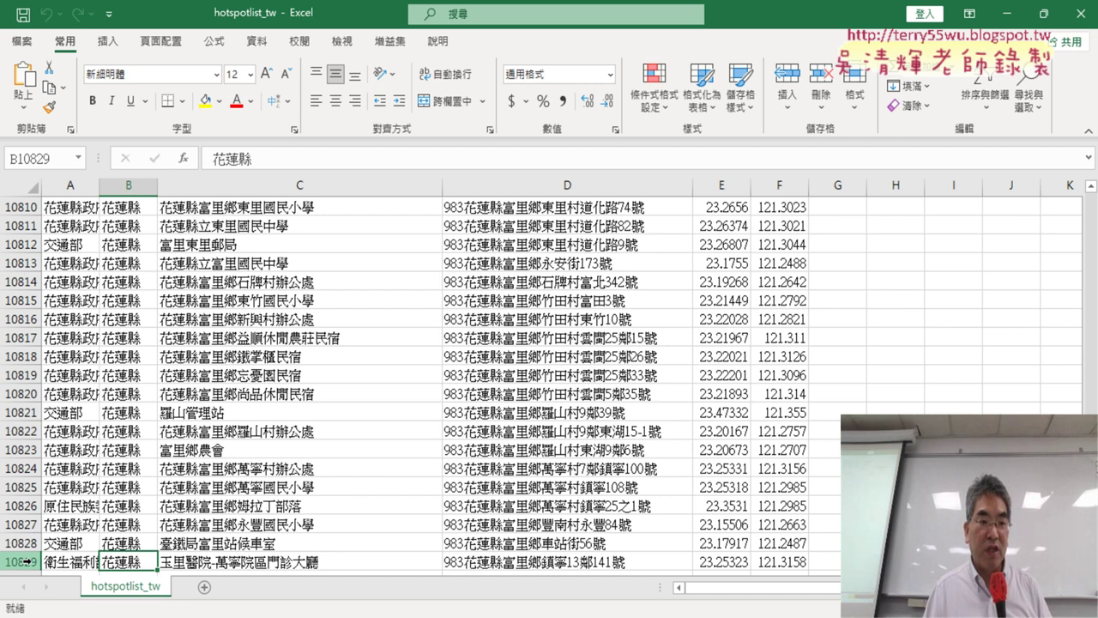
pyautogui.click(26, 561)
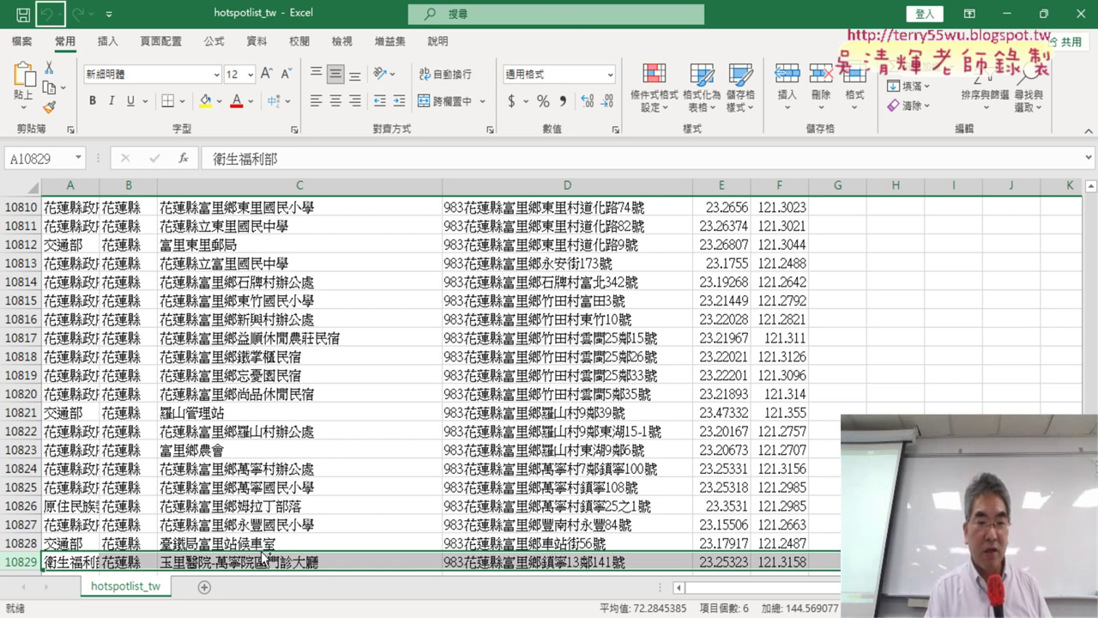
pyautogui.click(133, 506)
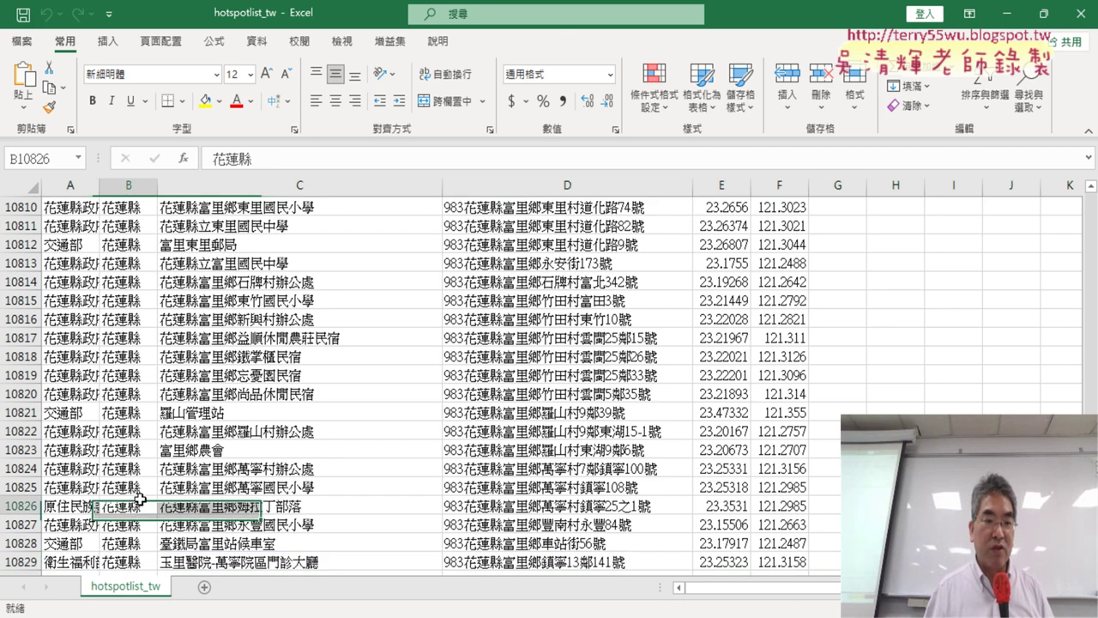
pyautogui.hotkey('ctrl', 'Up')
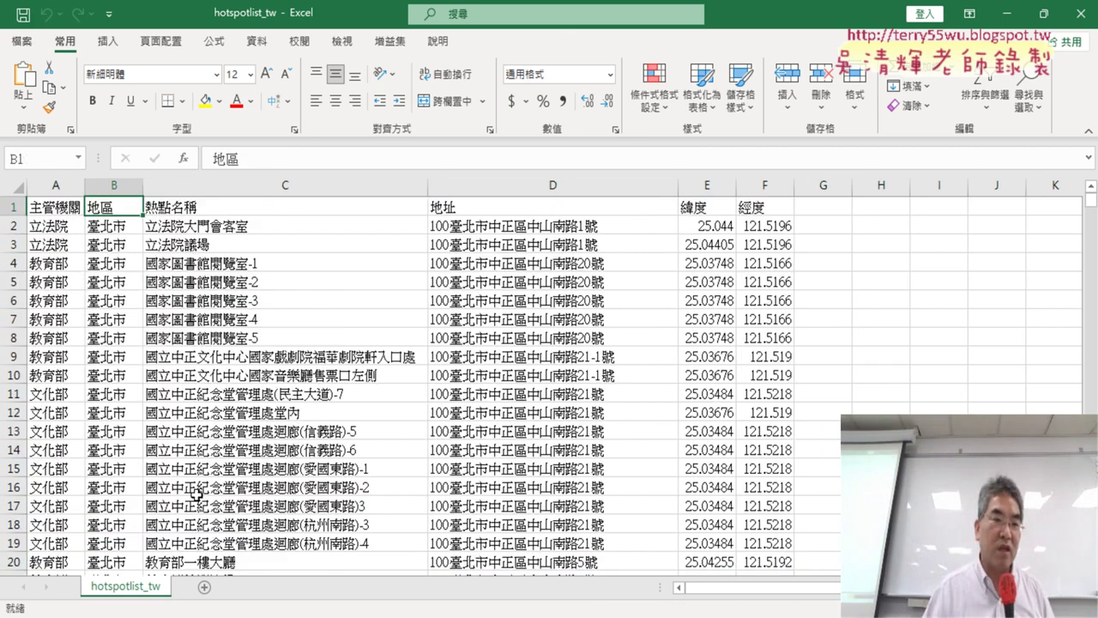
# Auto-fit column A, then drag its border back to a moderate width
pyautogui.doubleClick(81, 188)
pyautogui.moveTo(199, 188); pyautogui.dragTo(116, 204)
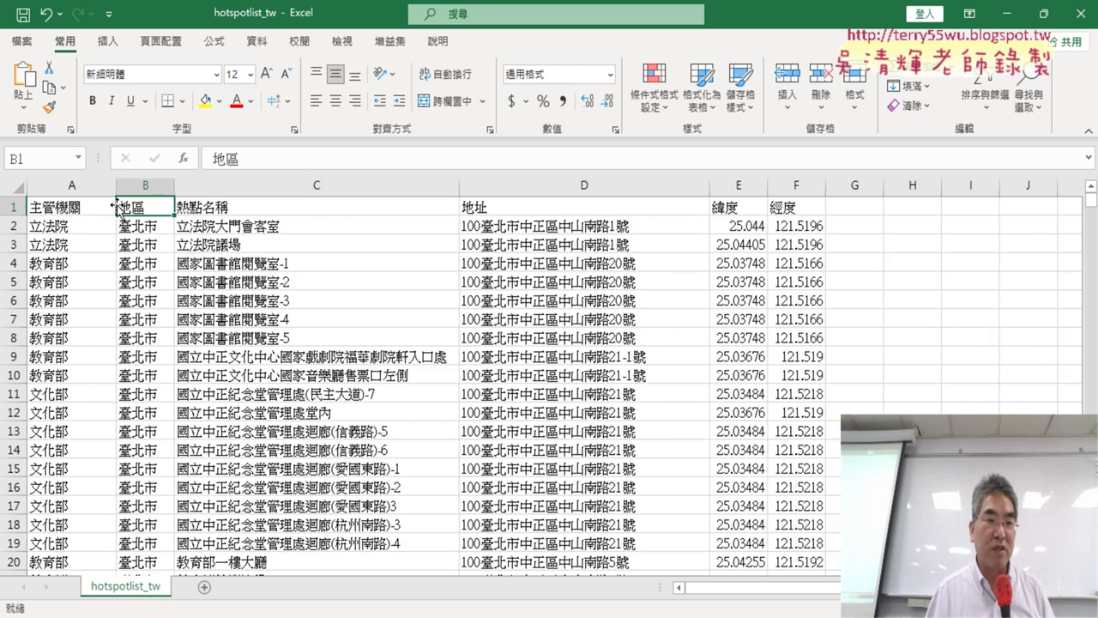
pyautogui.click(70, 185)
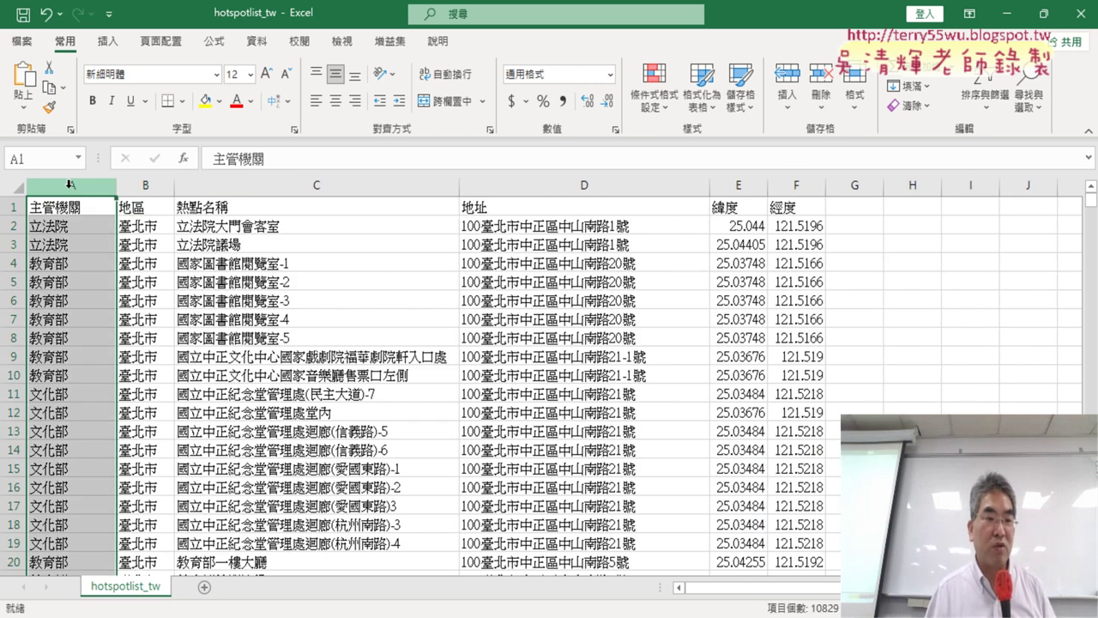
# Review columns B, C (熱點名稱) and D (地址), scrolling through the hotspot list
pyautogui.click(156, 181)
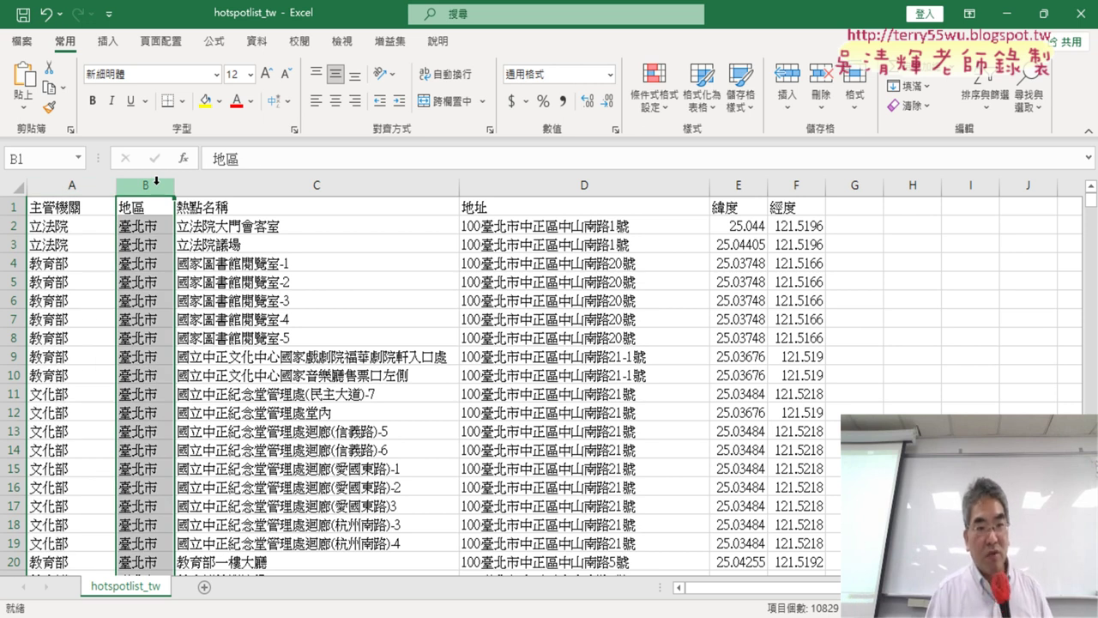
pyautogui.moveTo(156, 180); pyautogui.dragTo(238, 186)
pyautogui.click(272, 182)
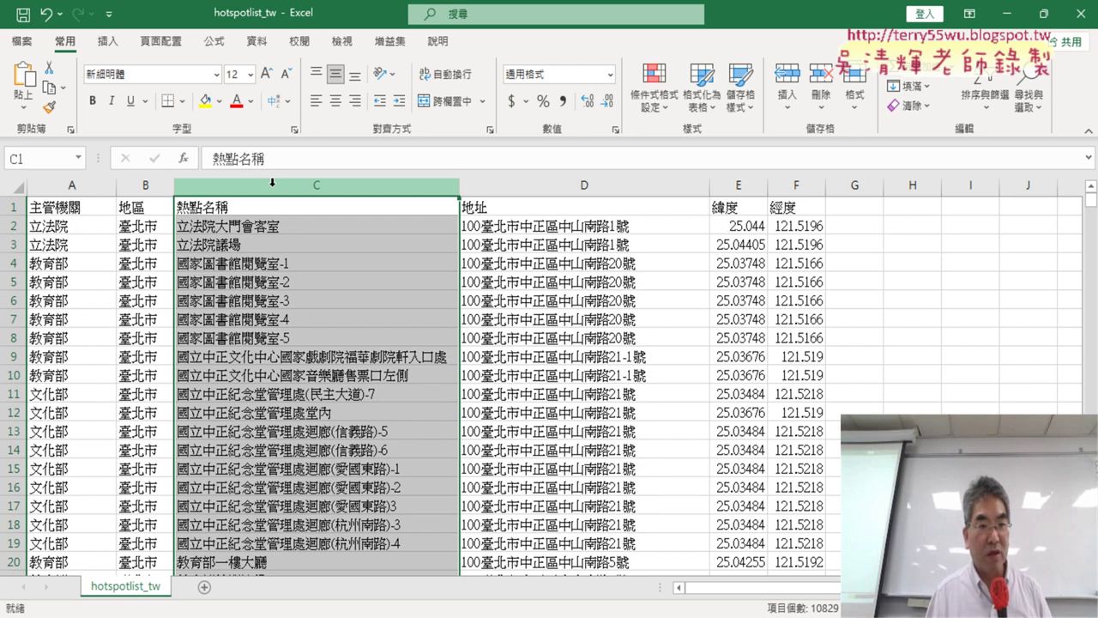
pyautogui.scroll(-4, 278, 414)
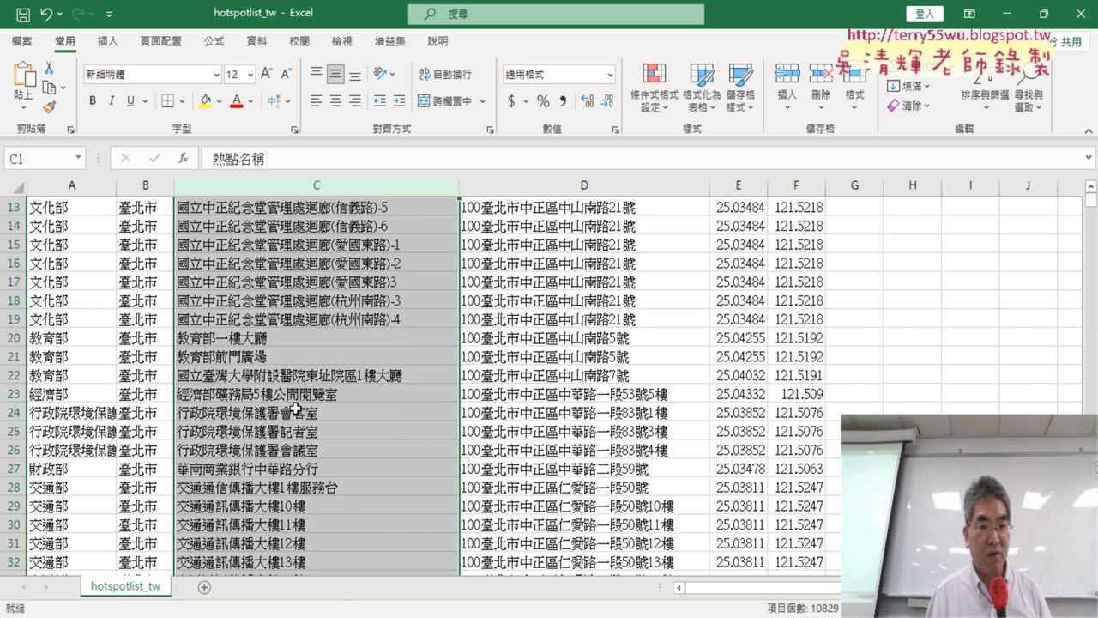
pyautogui.scroll(-2, 306, 413)
pyautogui.scroll(-2, 300, 402)
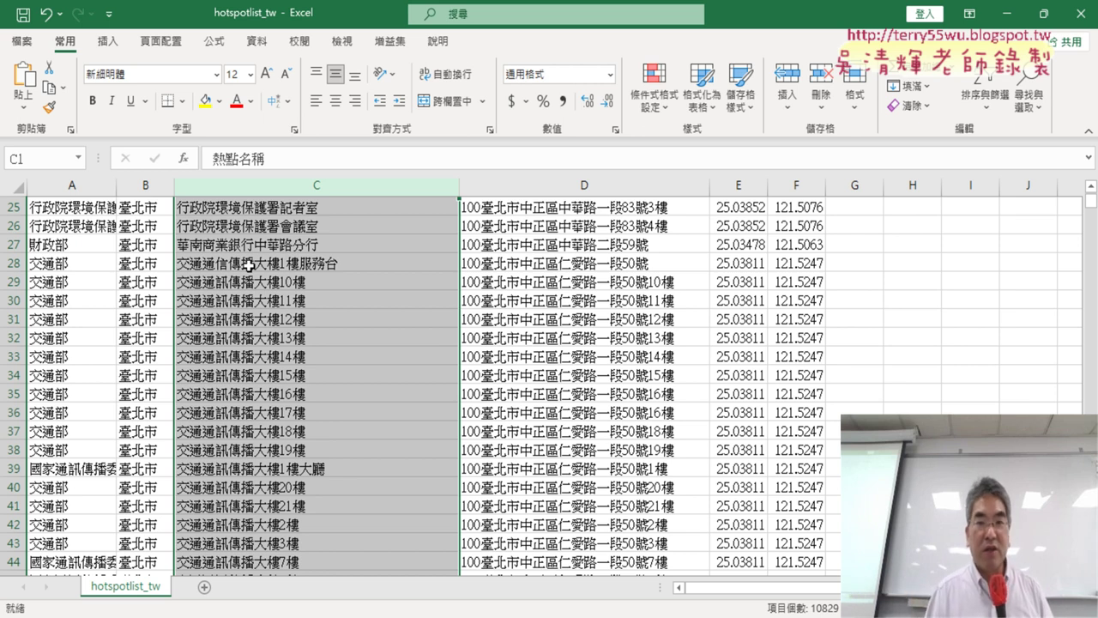
pyautogui.click(584, 185)
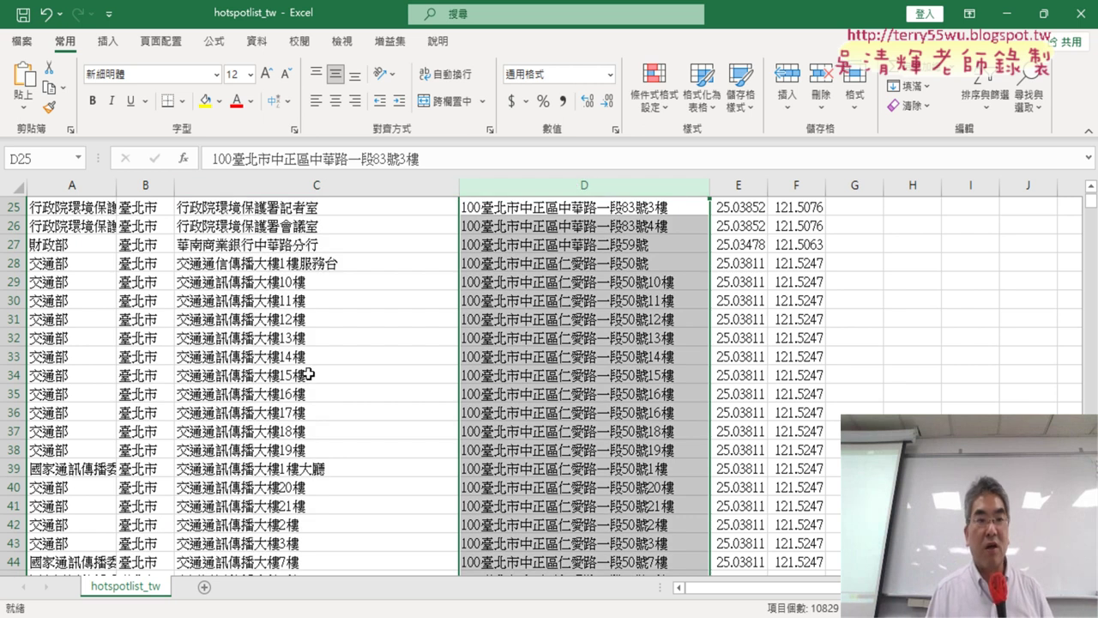
pyautogui.scroll(6, 307, 375)
pyautogui.scroll(2, 311, 357)
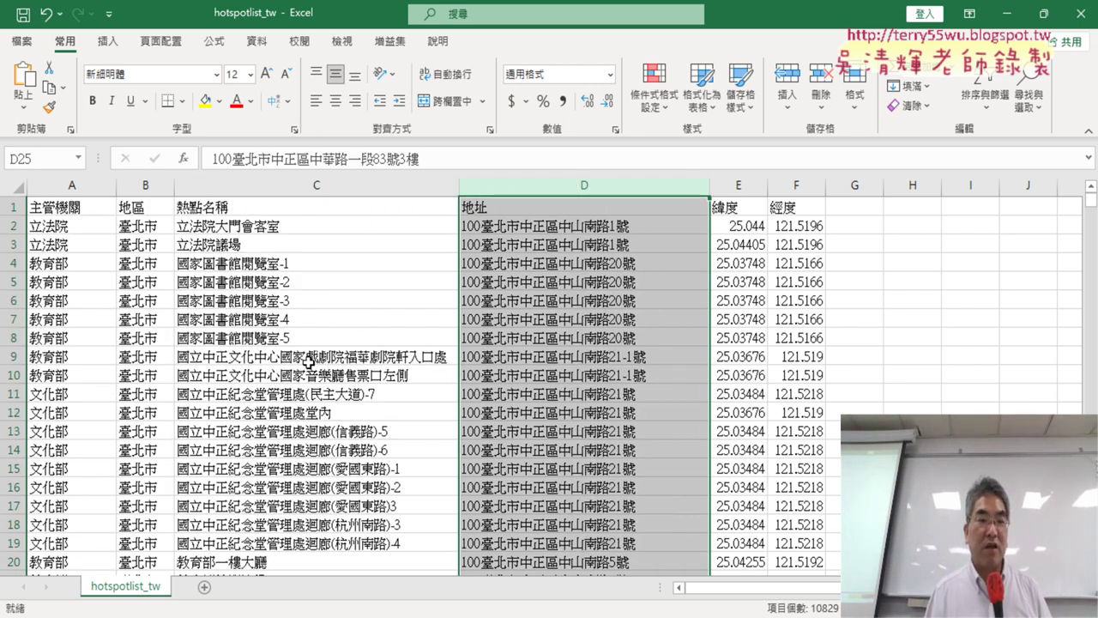
pyautogui.click(289, 301)
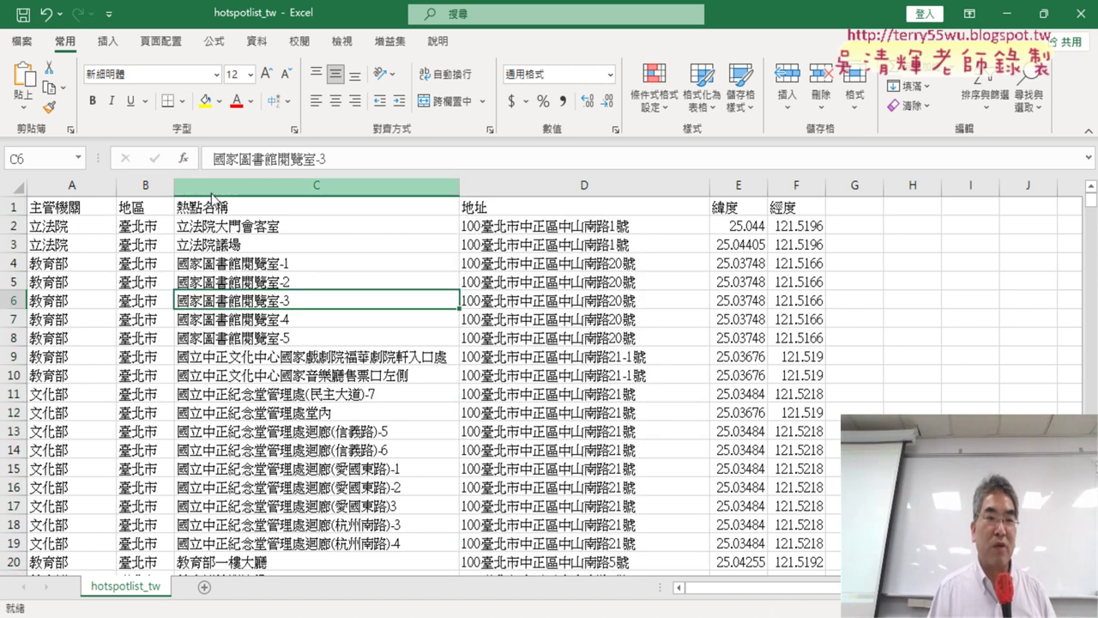
# Insert a PivotTable from hotspotlist_tw!$A$1:$F$10829 on a new worksheet
pyautogui.click(117, 44)
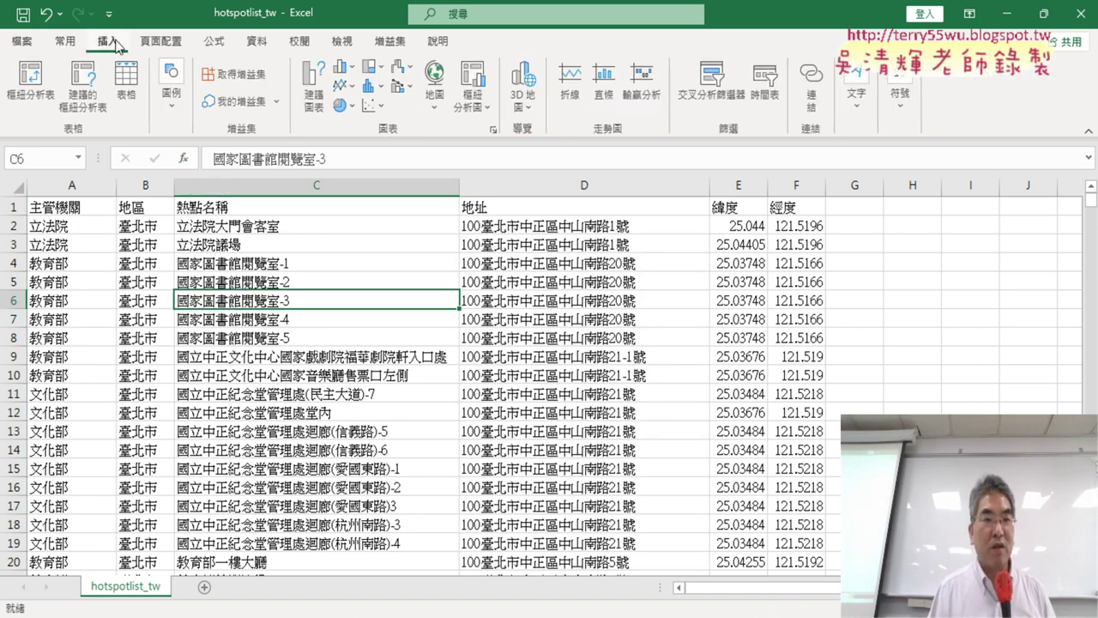
pyautogui.click(43, 91)
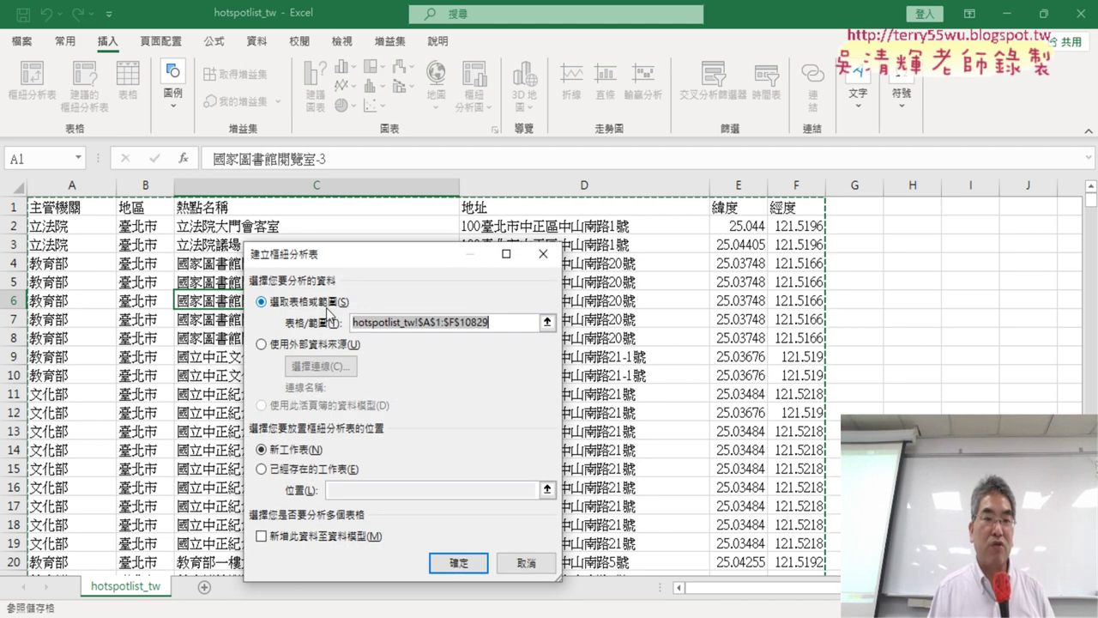
pyautogui.press('End')
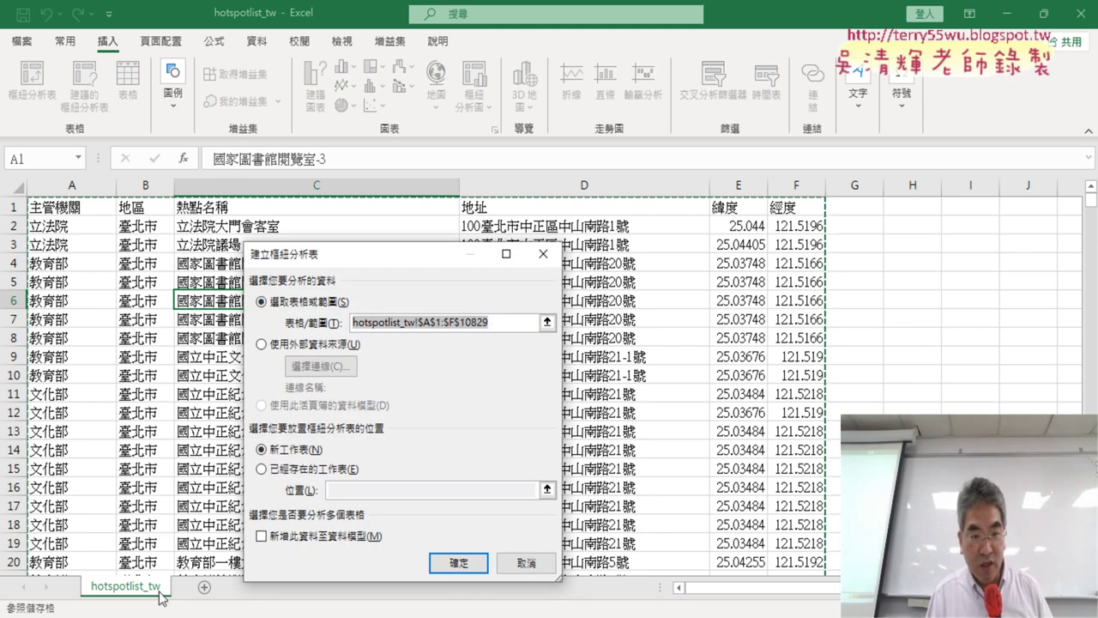
pyautogui.click(425, 322)
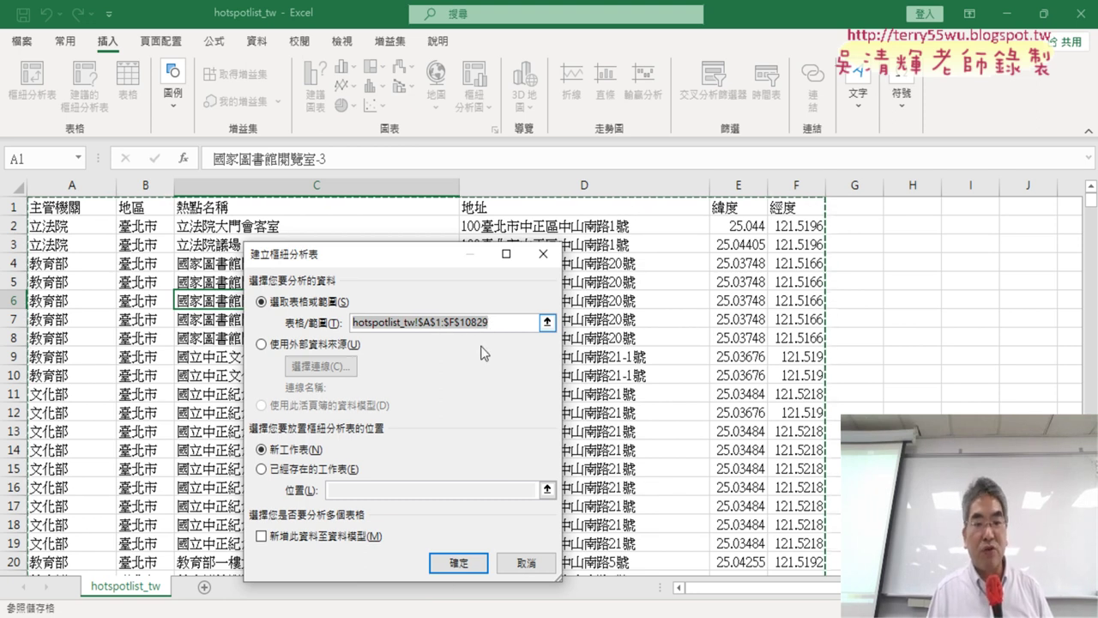
pyautogui.click(457, 564)
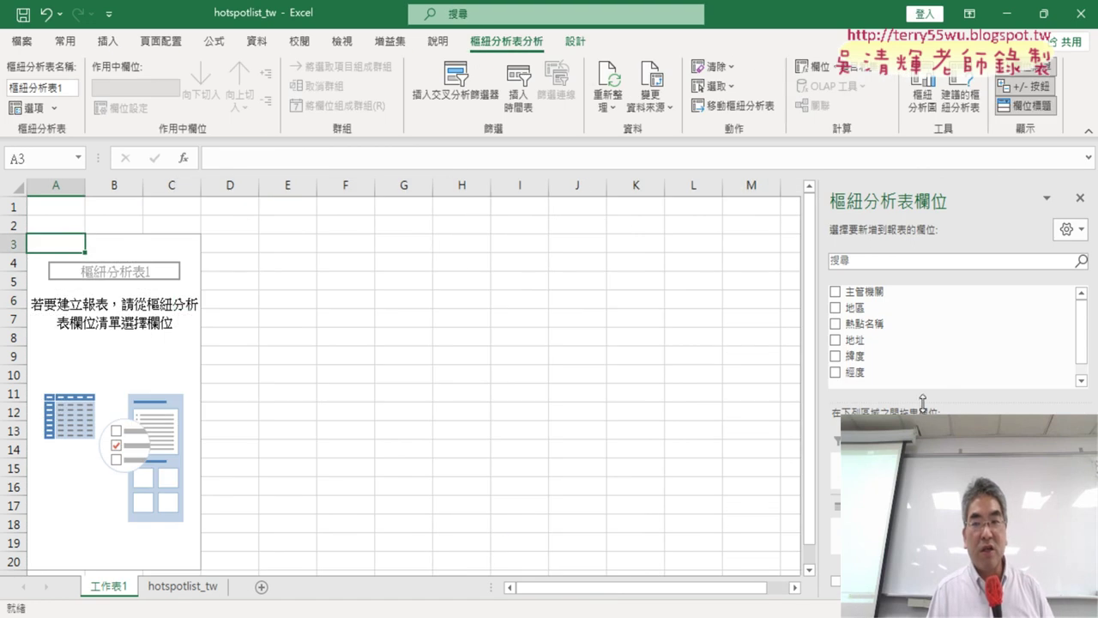
# Try 地區 as the row field and as a count in Values
pyautogui.scroll(-1, 1038, 361)
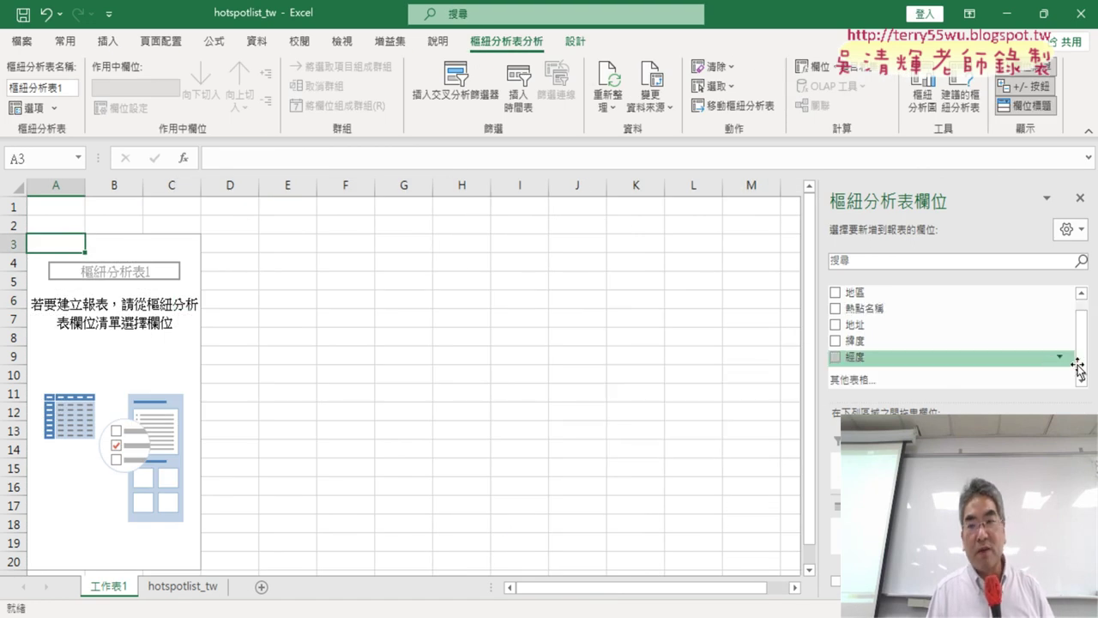
pyautogui.scroll(1, 892, 326)
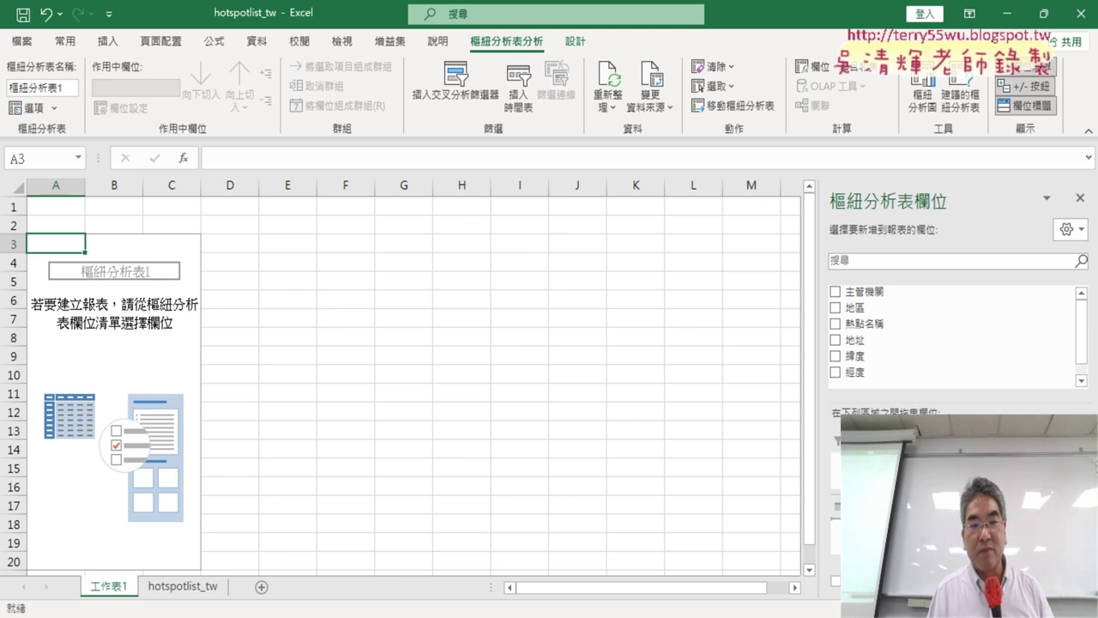
pyautogui.click(835, 307)
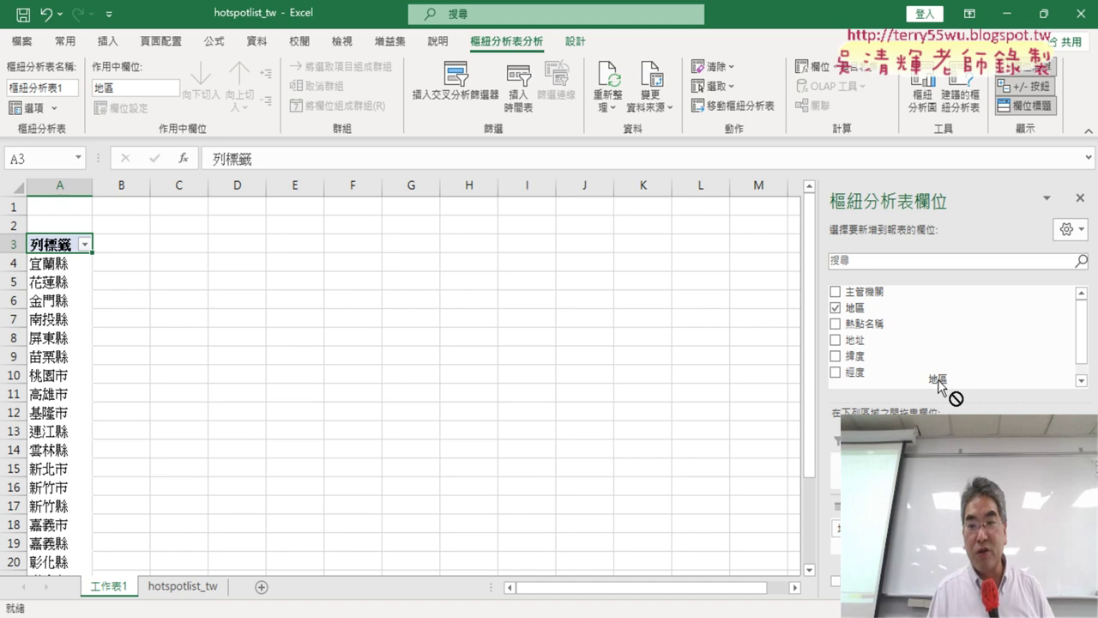
pyautogui.scroll(-1, 858, 369)
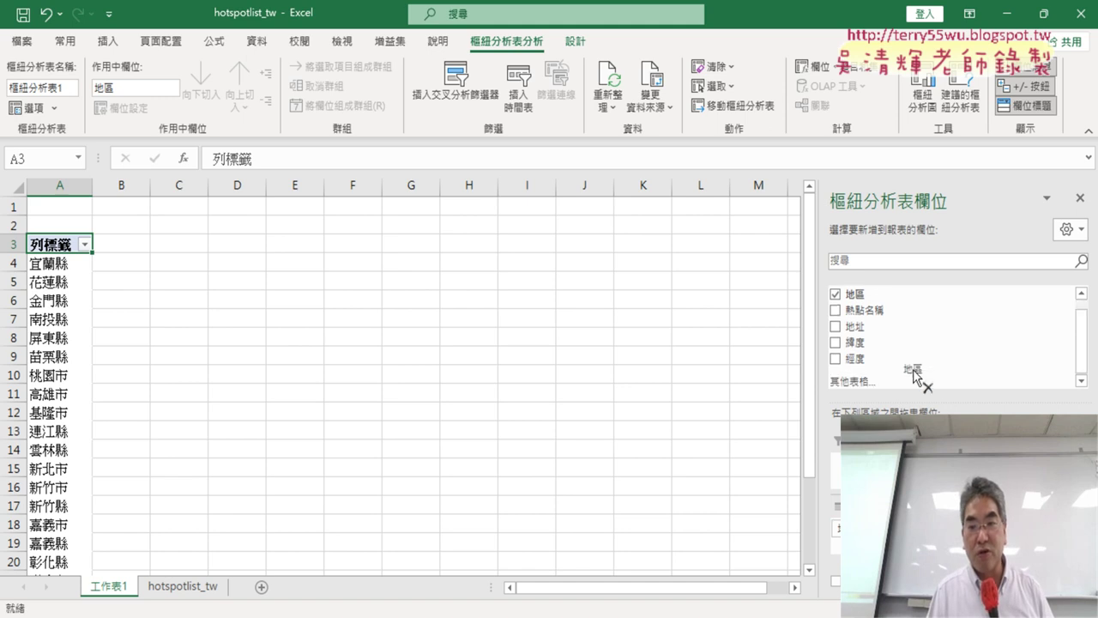
pyautogui.click(835, 294)
pyautogui.click(835, 295)
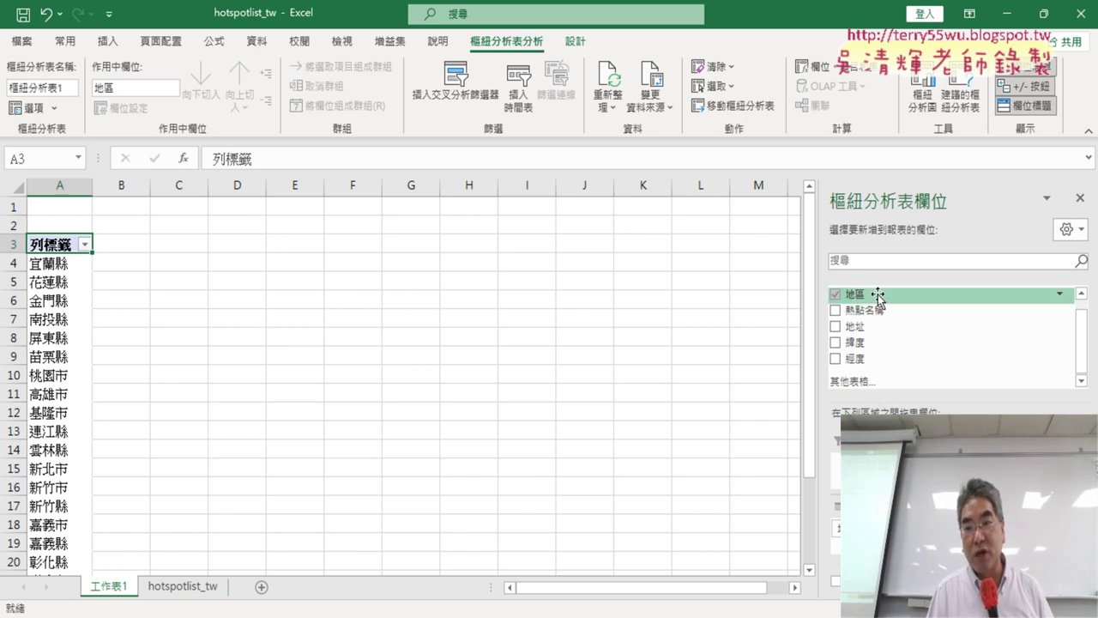
pyautogui.moveTo(885, 297); pyautogui.dragTo(867, 481)
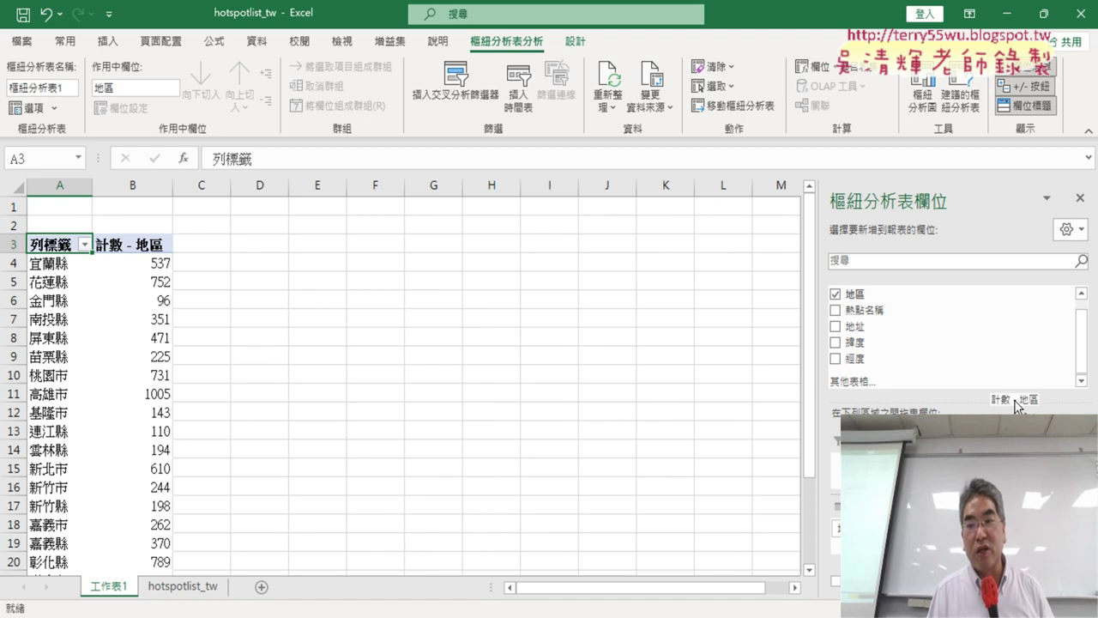
pyautogui.moveTo(1015, 404); pyautogui.dragTo(1011, 332)
# Rebuild the PivotTable with 地區 as rows and 計數 - 地區 as values
pyautogui.click(835, 291)
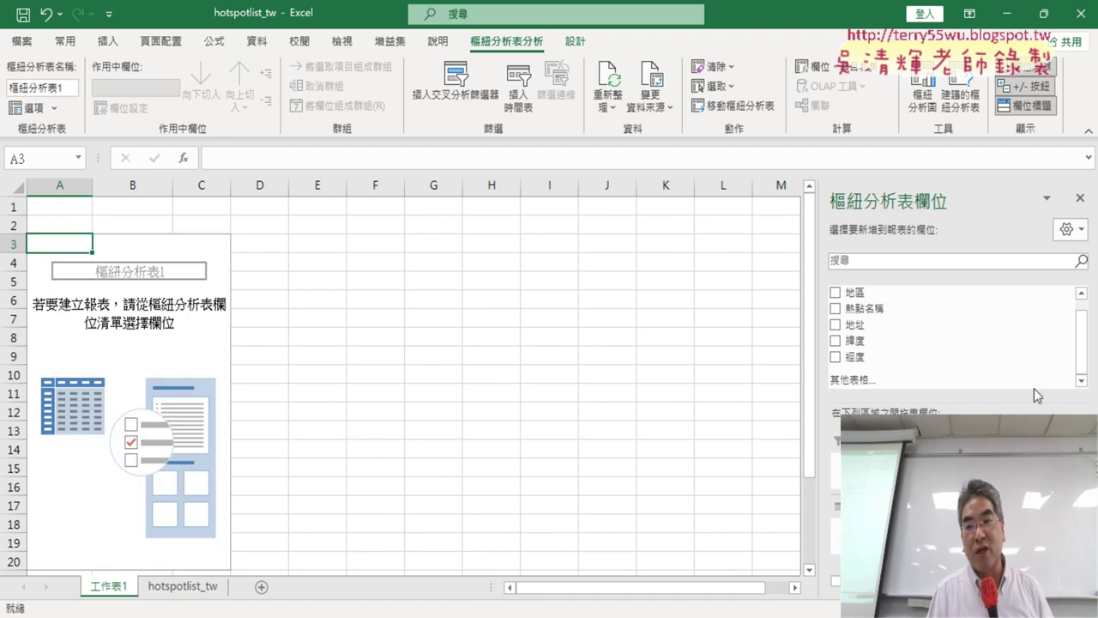
pyautogui.scroll(1, 944, 326)
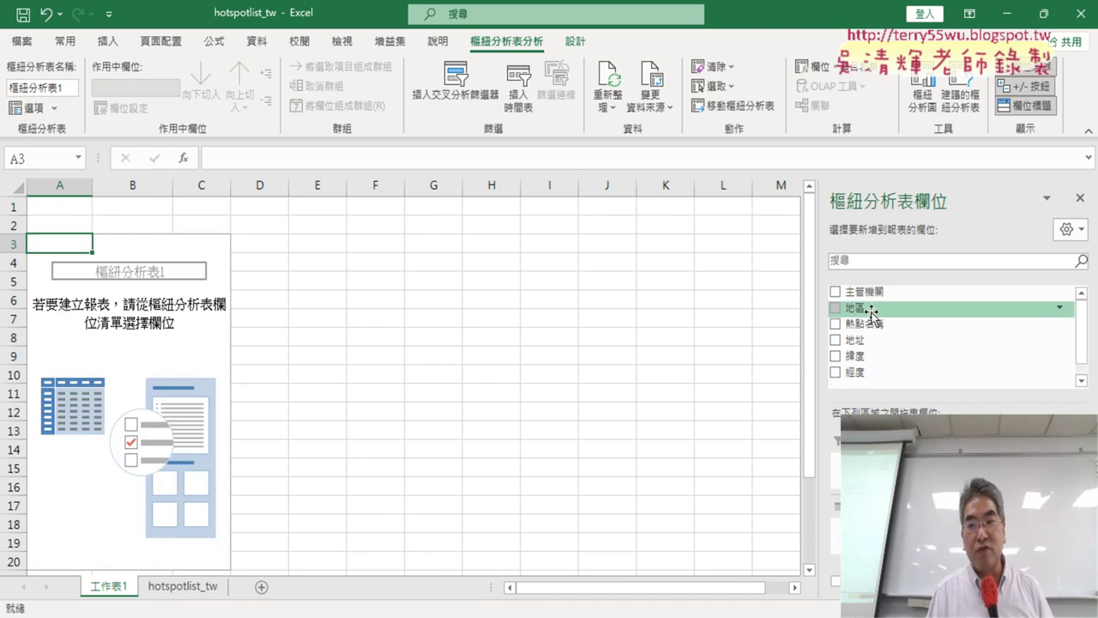
pyautogui.scroll(-1, 866, 315)
pyautogui.click(835, 293)
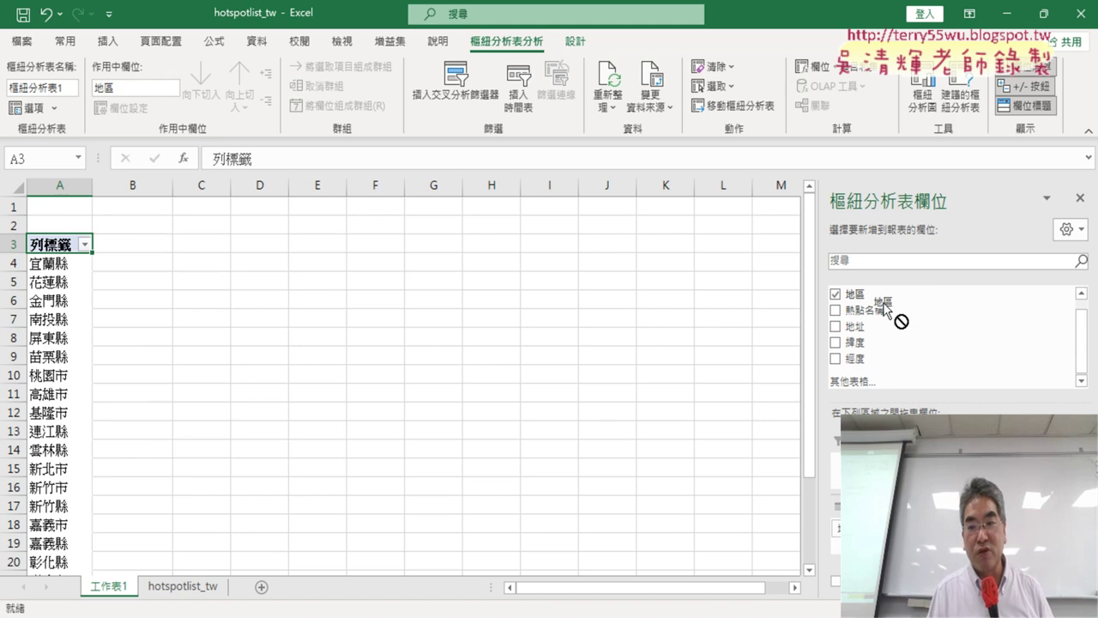
pyautogui.moveTo(859, 292); pyautogui.dragTo(1021, 532)
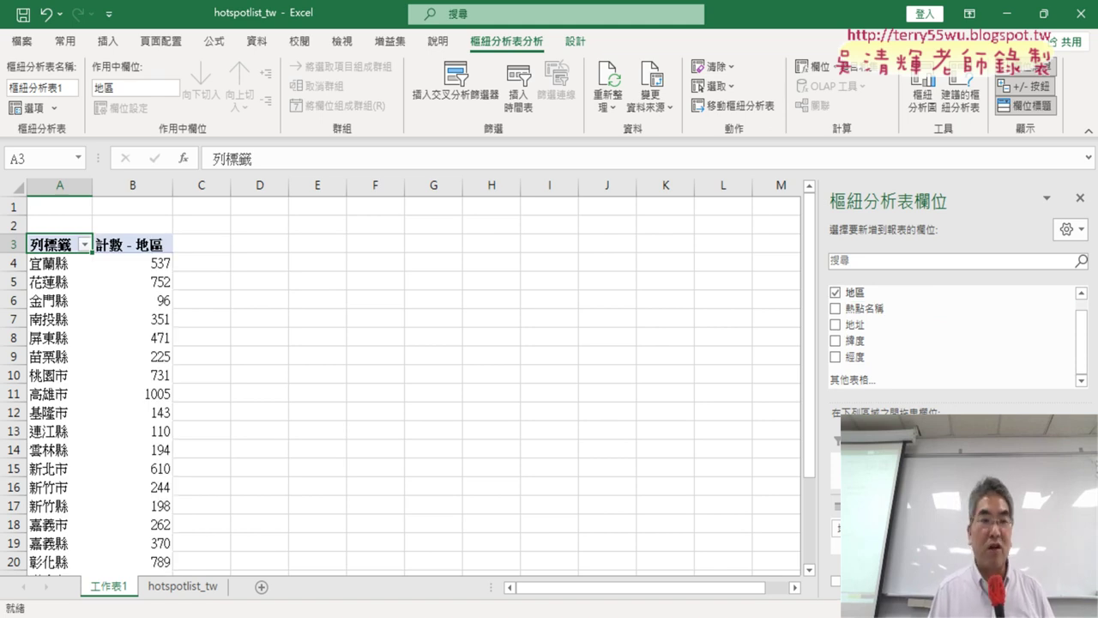
pyautogui.click(144, 262)
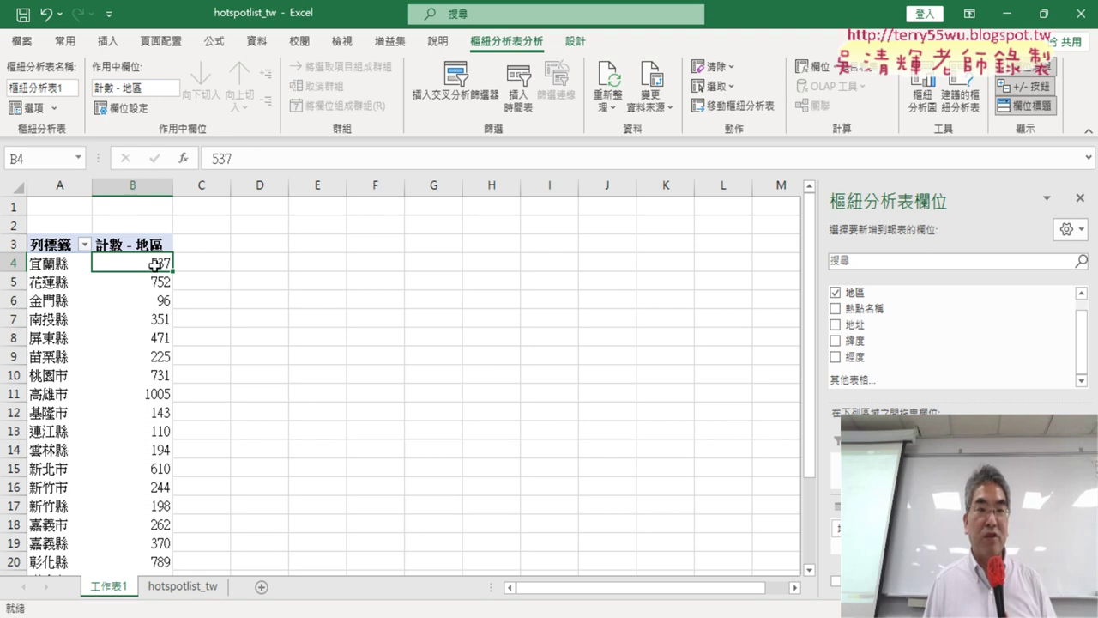
# Sort regions by count descending and apply a Top 5 value filter, led by 臺中市 2010
pyautogui.click(258, 43)
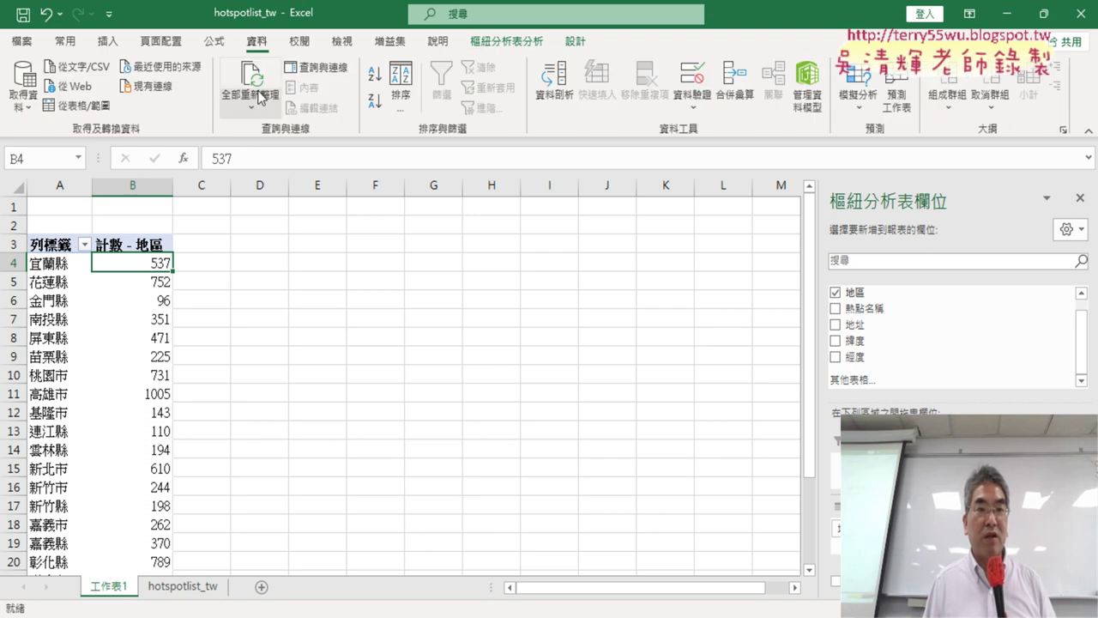
pyautogui.click(374, 103)
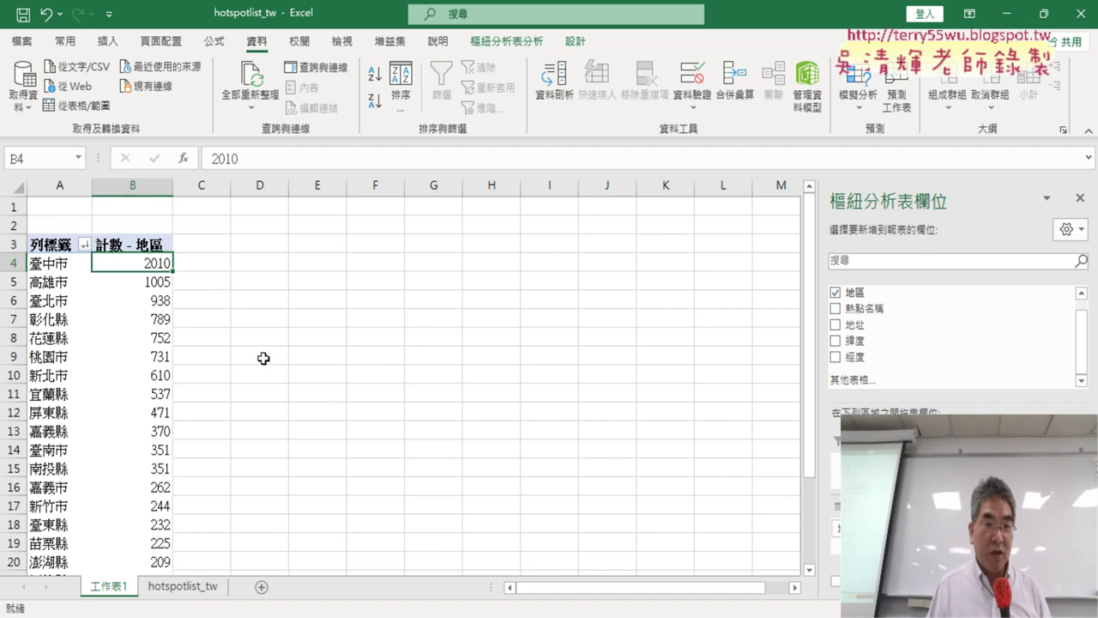
pyautogui.click(83, 245)
pyautogui.moveTo(45, 380)
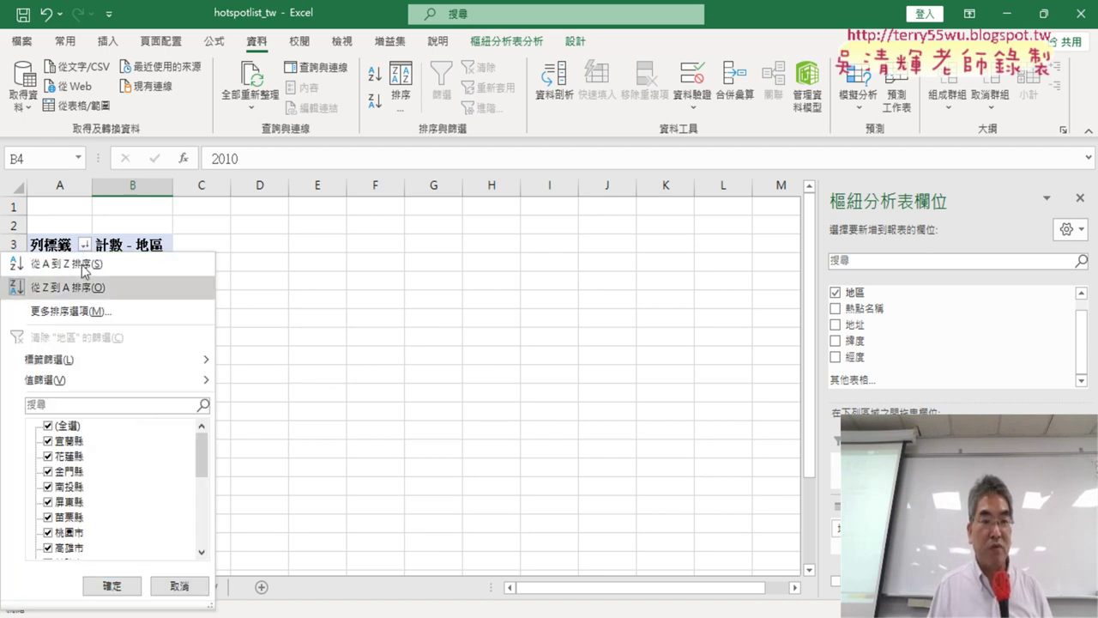
pyautogui.click(273, 600)
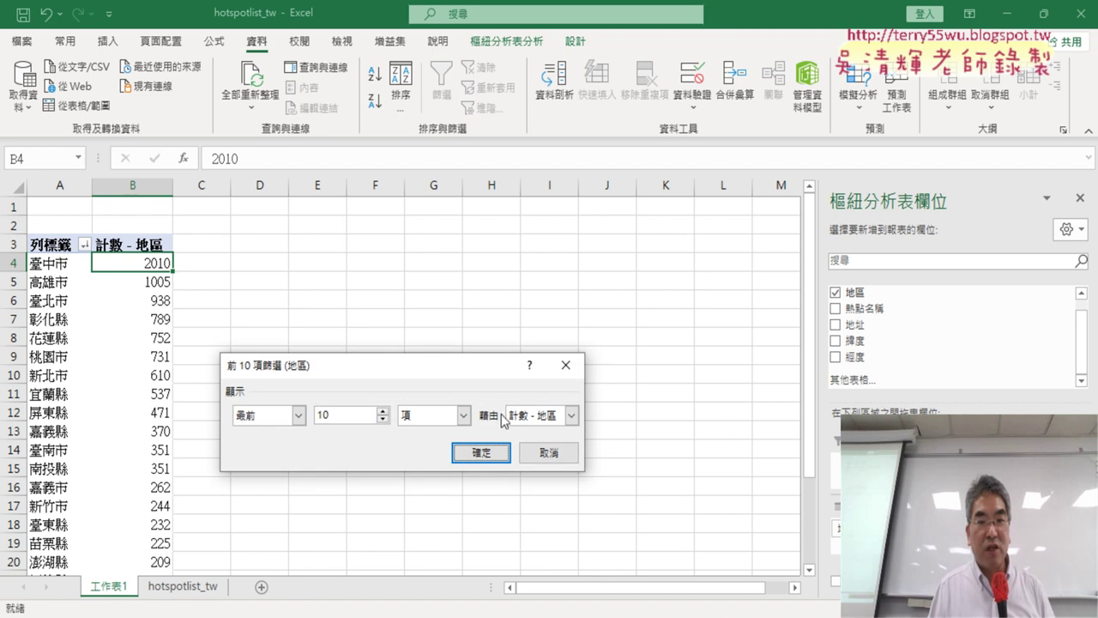
pyautogui.doubleClick(359, 418)
pyautogui.write('5')
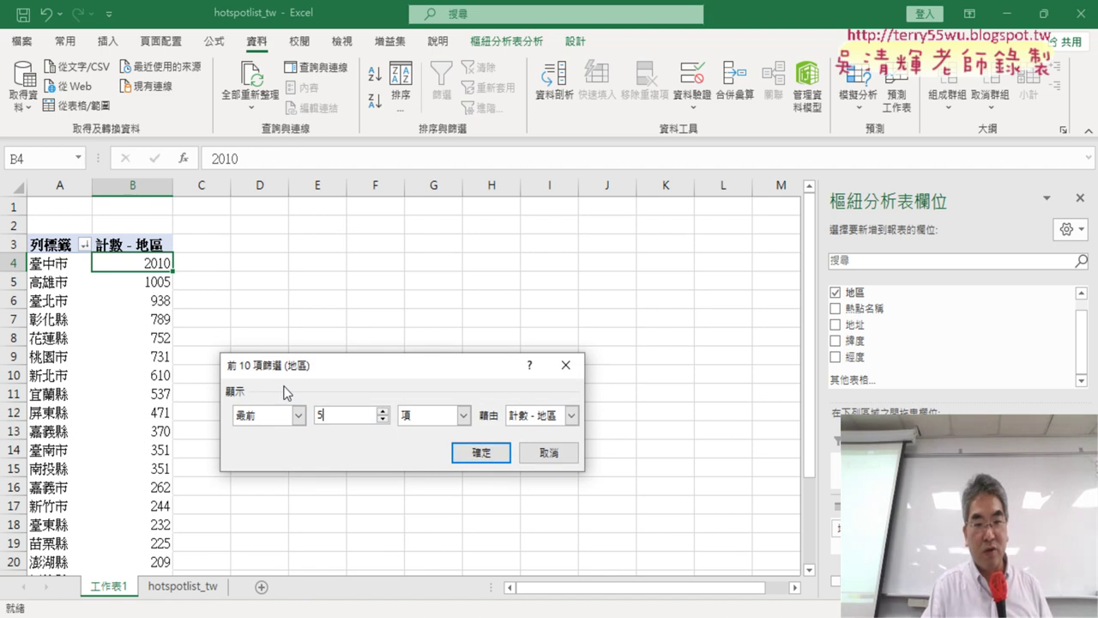
pyautogui.click(478, 454)
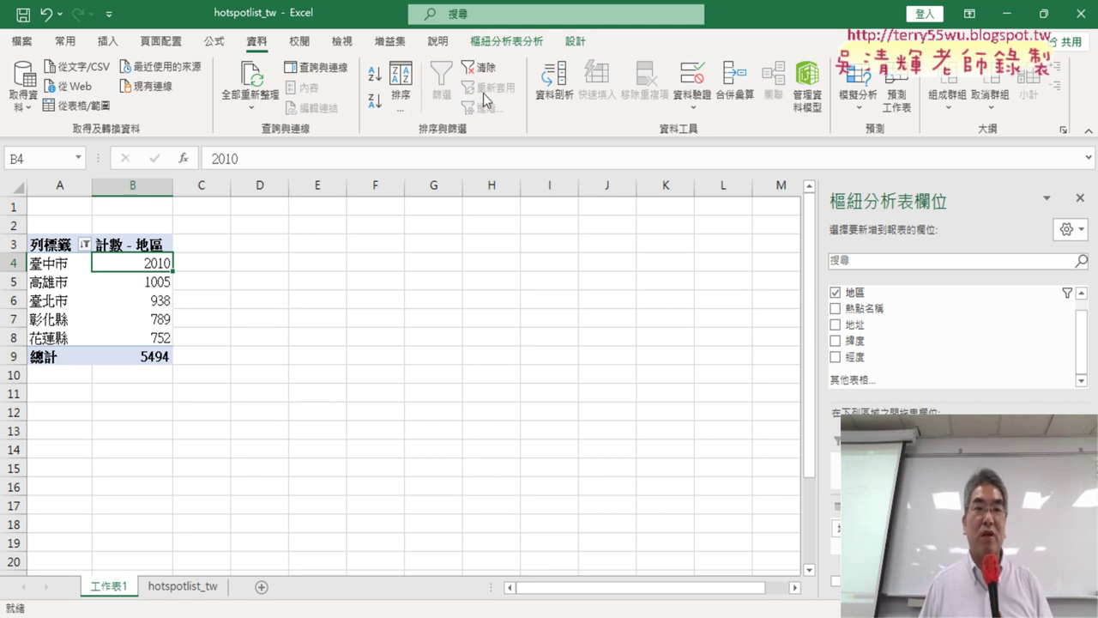
# Insert a clustered column PivotChart, move it up beside the PivotTable and enlarge it
pyautogui.click(515, 41)
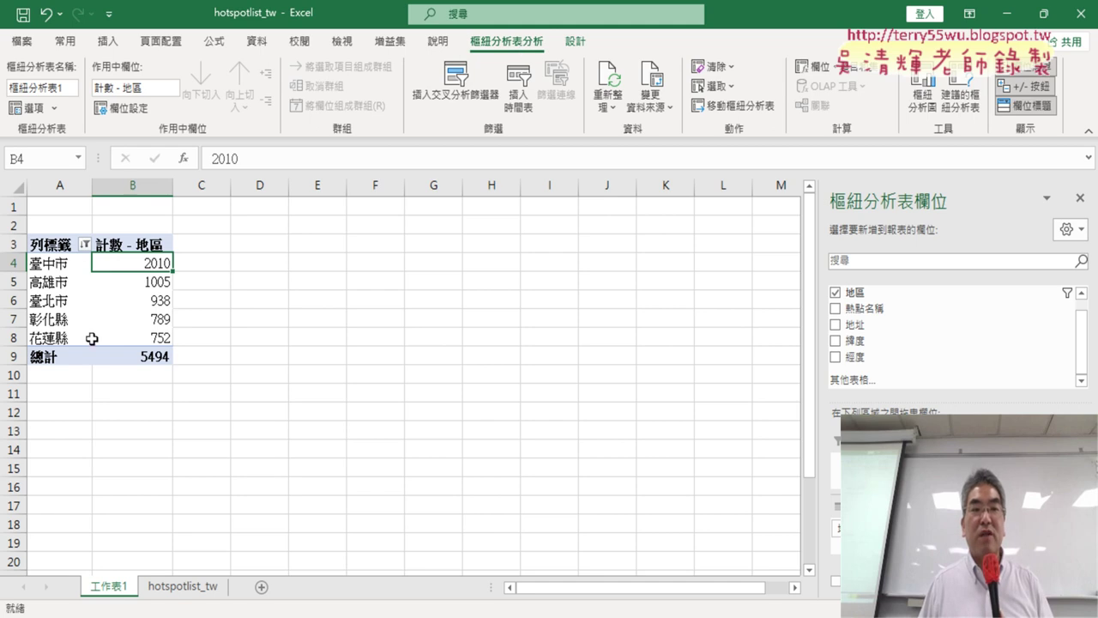
pyautogui.click(920, 95)
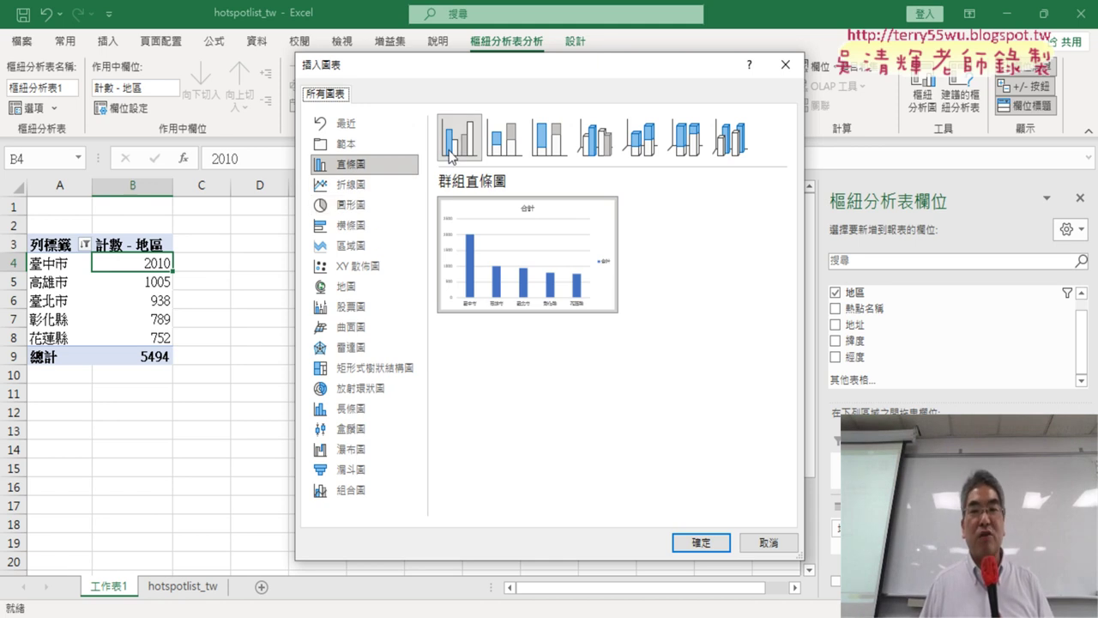
pyautogui.click(708, 539)
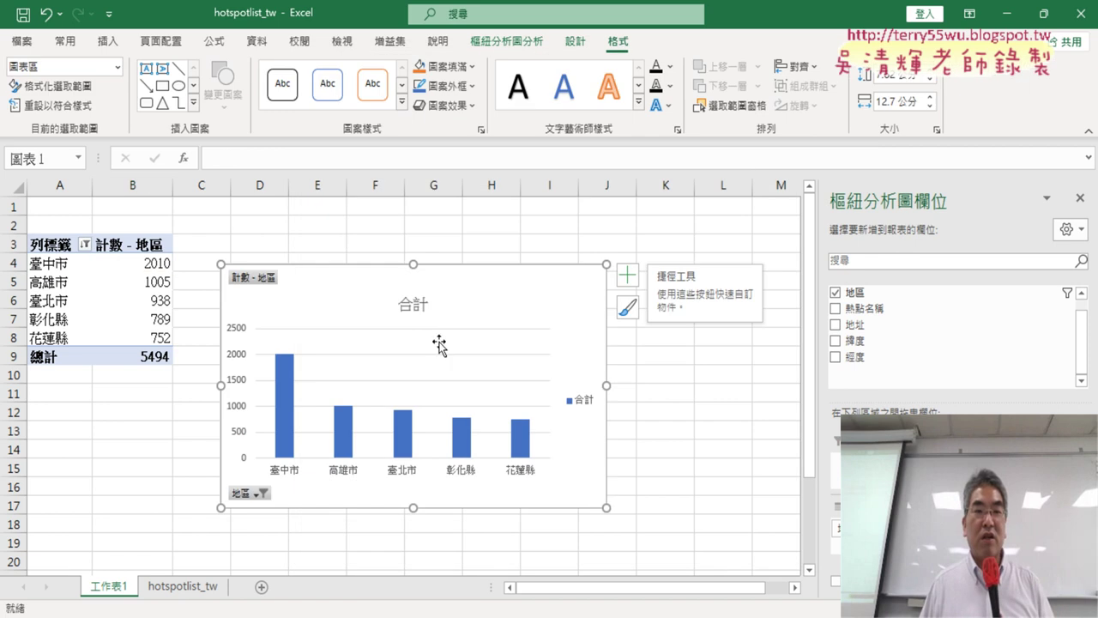
pyautogui.moveTo(436, 344); pyautogui.dragTo(449, 241)
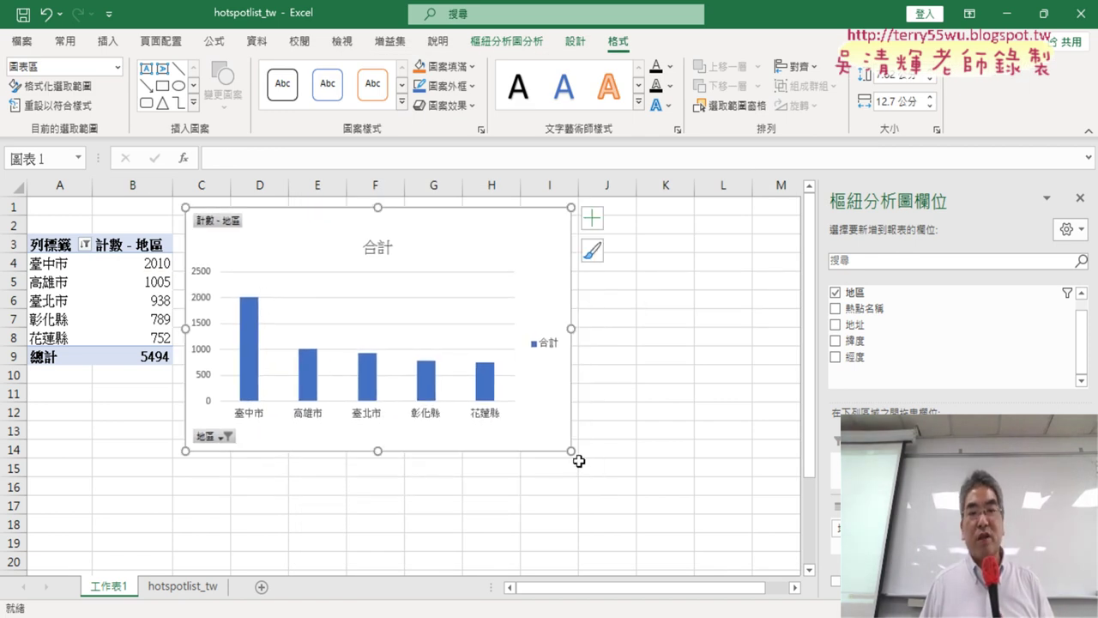
pyautogui.moveTo(571, 451); pyautogui.dragTo(730, 515)
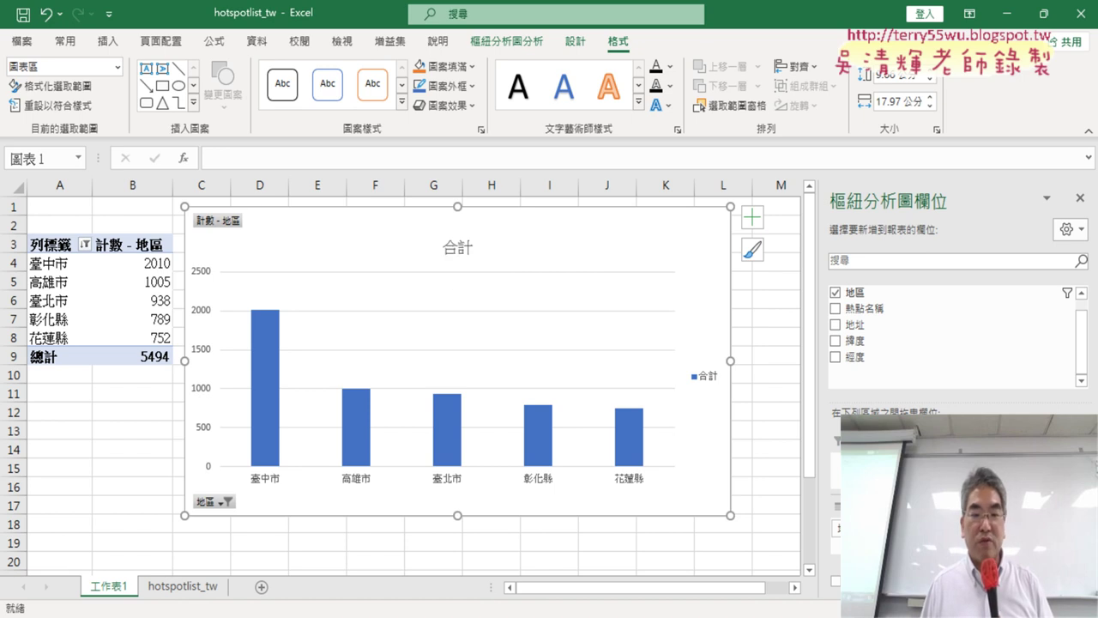
# Check the instruction document in Google Docs, then return to the Excel workbook
pyautogui.click(432, 534)
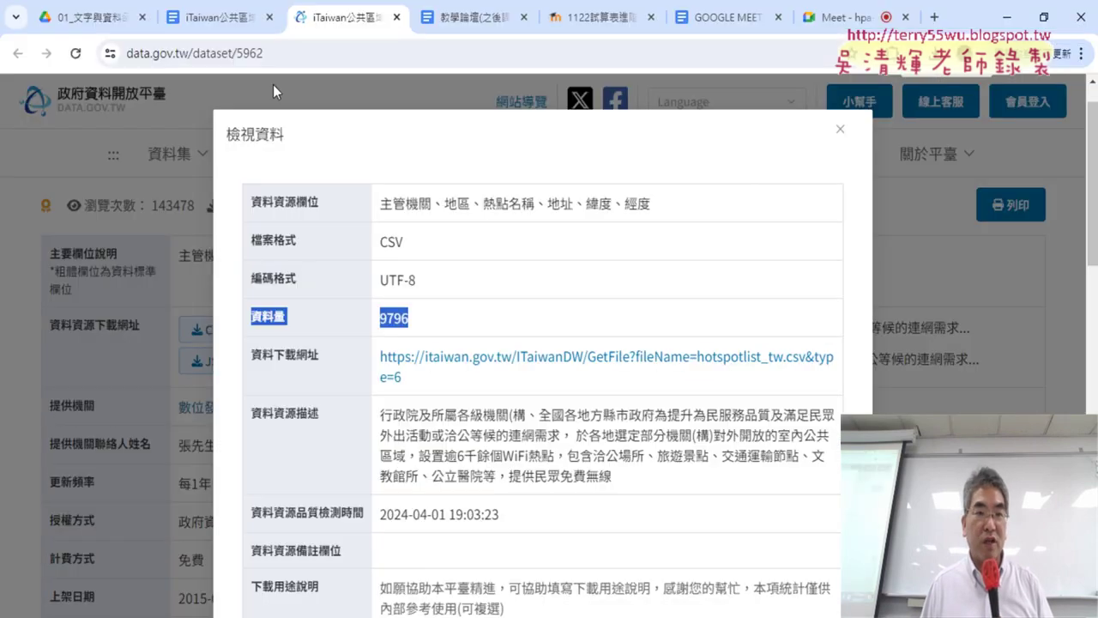
pyautogui.click(219, 17)
pyautogui.scroll(-5, 346, 282)
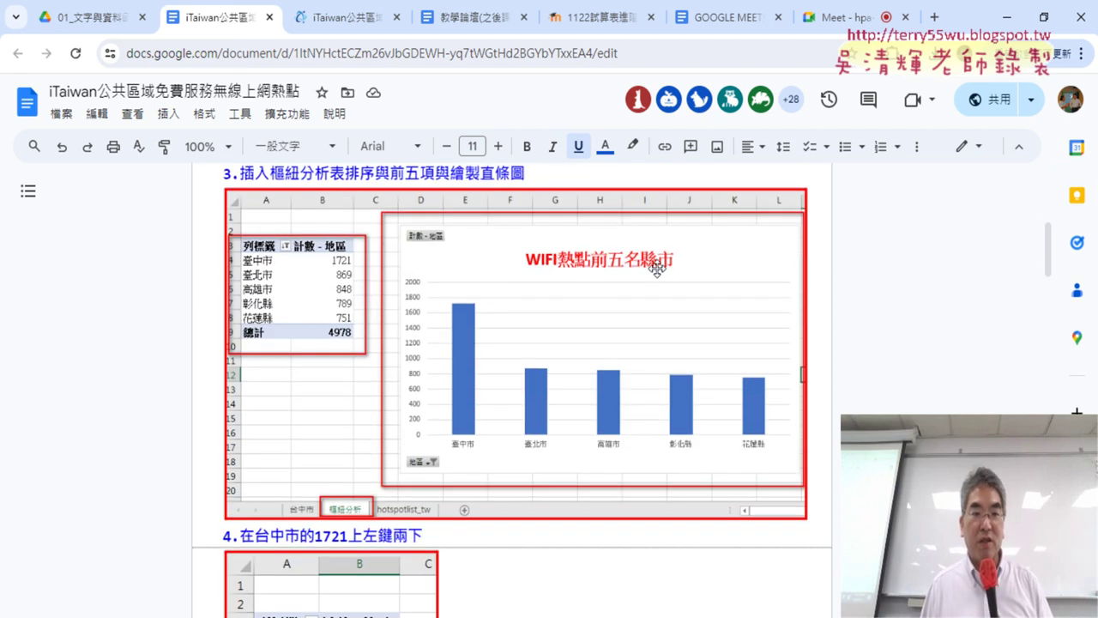
pyautogui.click(1007, 18)
# Replace the chart title 合計 with WIFI熱點前五名縣市
pyautogui.click(455, 249)
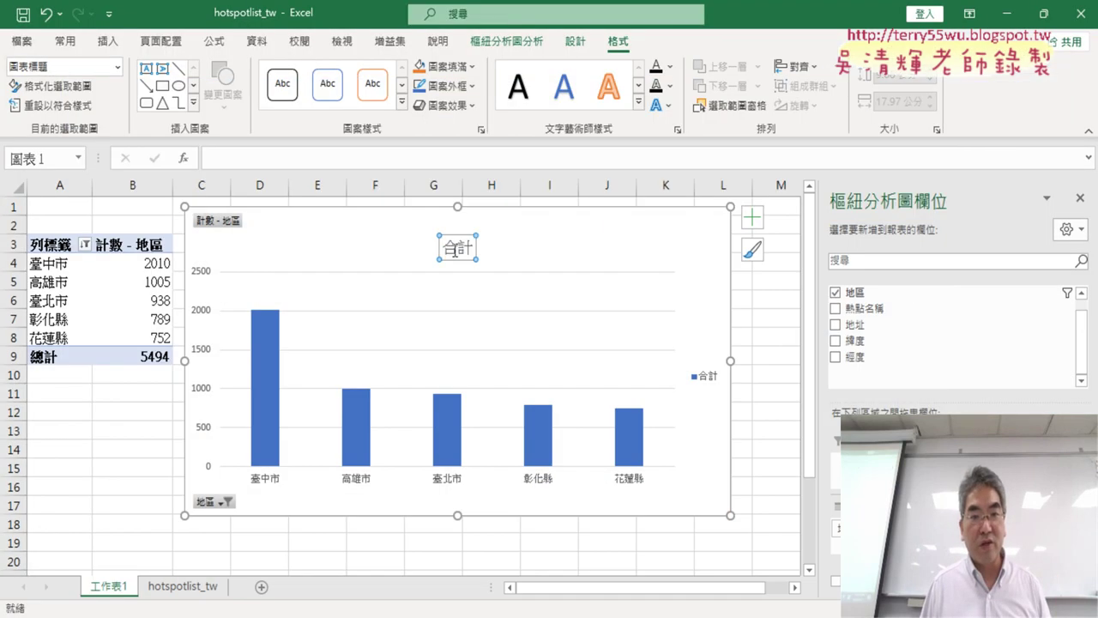
pyautogui.doubleClick(455, 249)
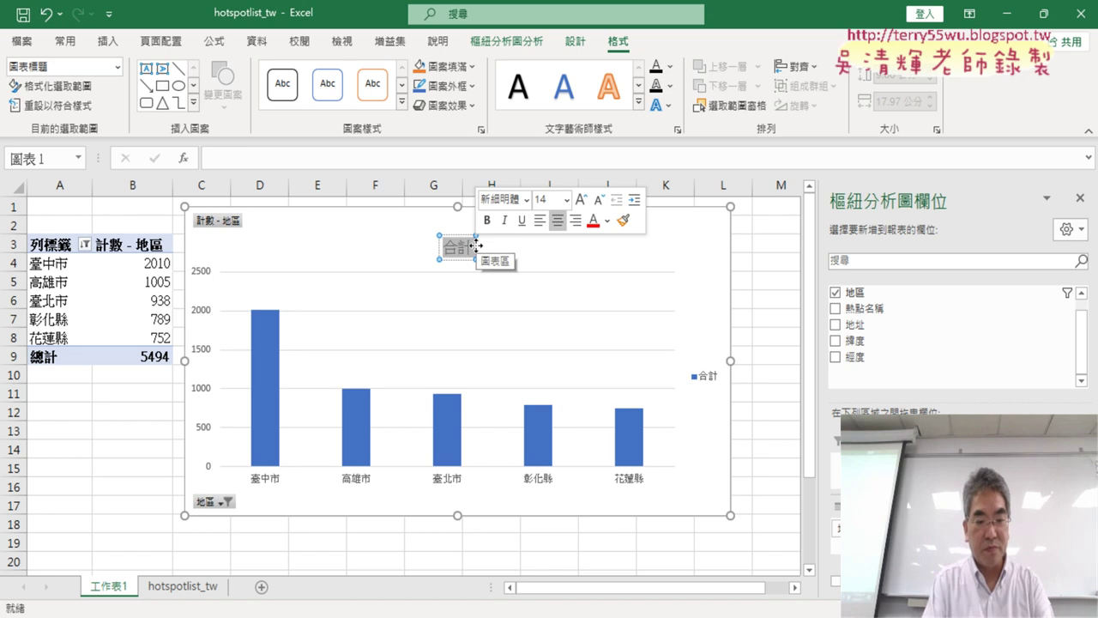
pyautogui.write('WIFI')
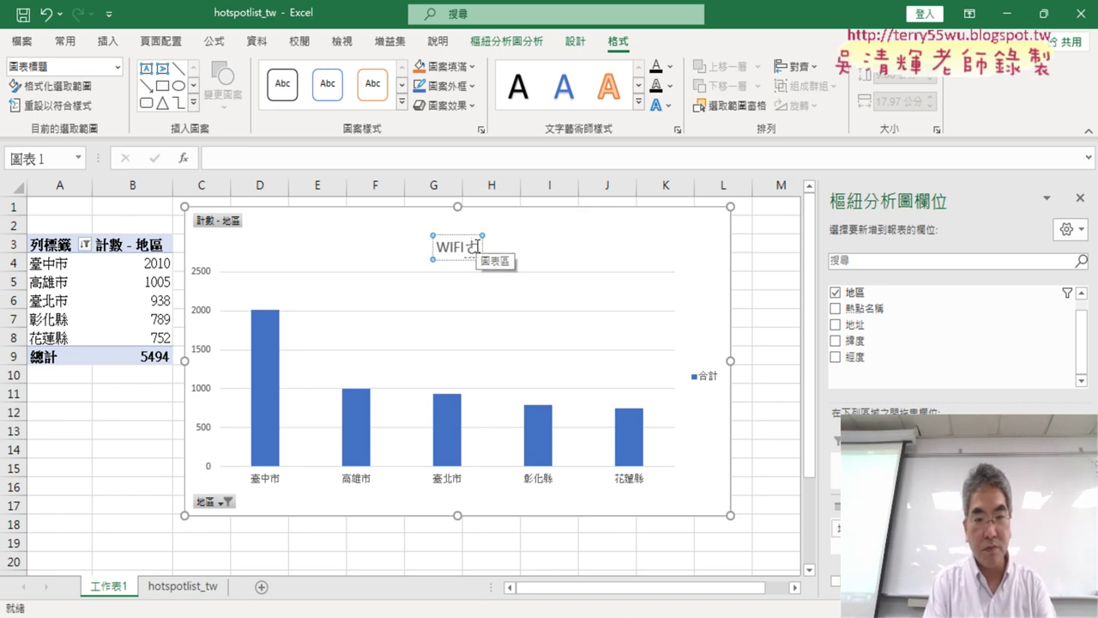
pyautogui.write('熱點')
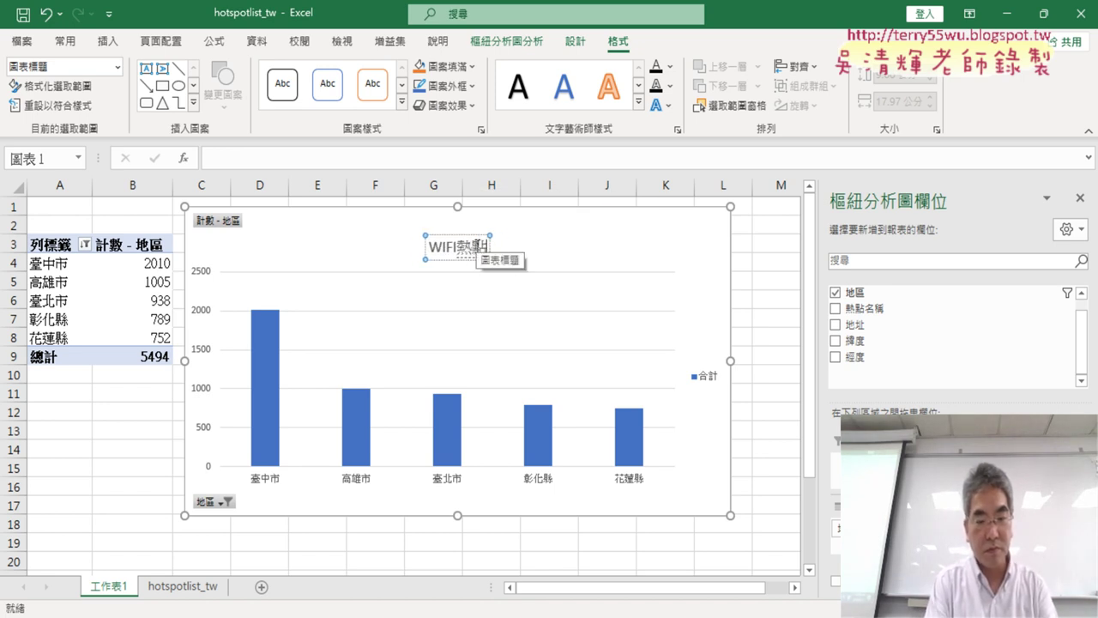
pyautogui.write('前五ㄇㄧㄥ')
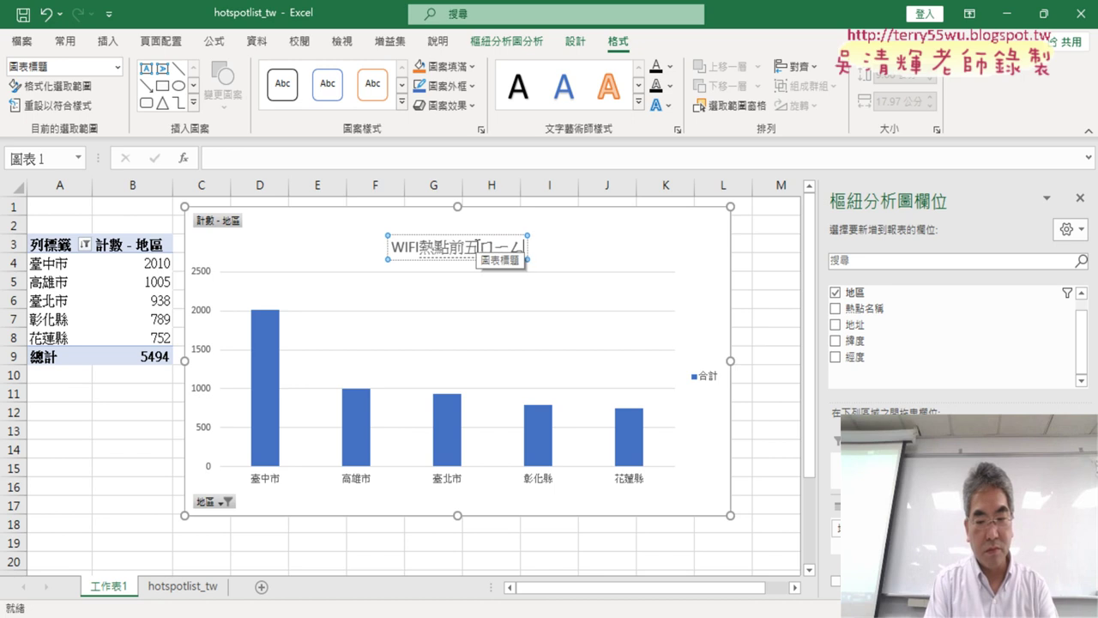
pyautogui.write('名')
pyautogui.write('縣ㄕ')
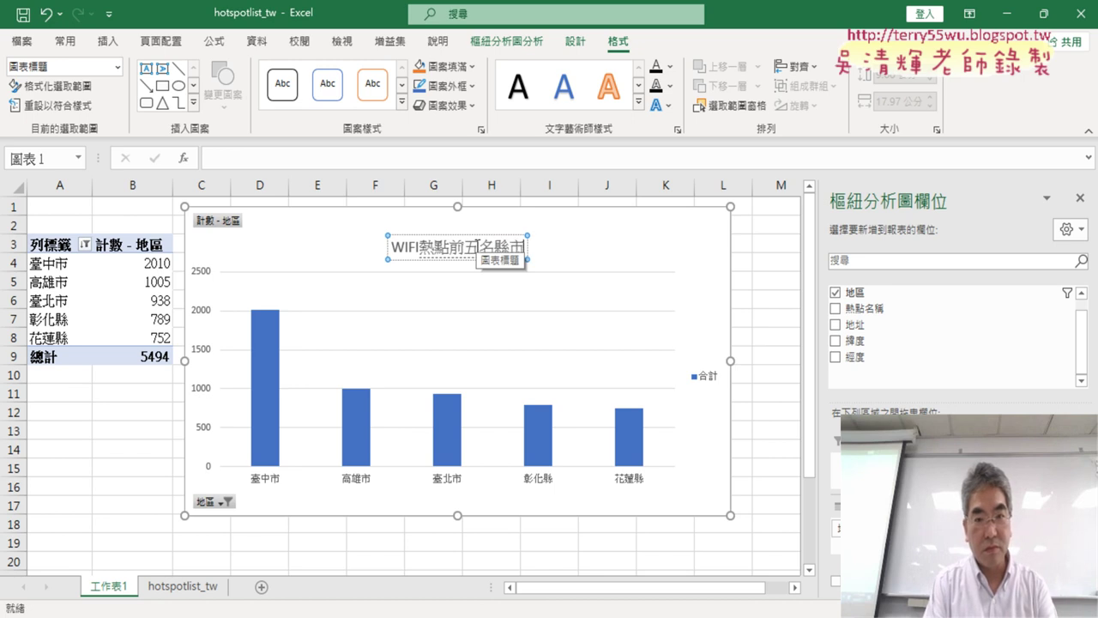
pyautogui.press('Return')
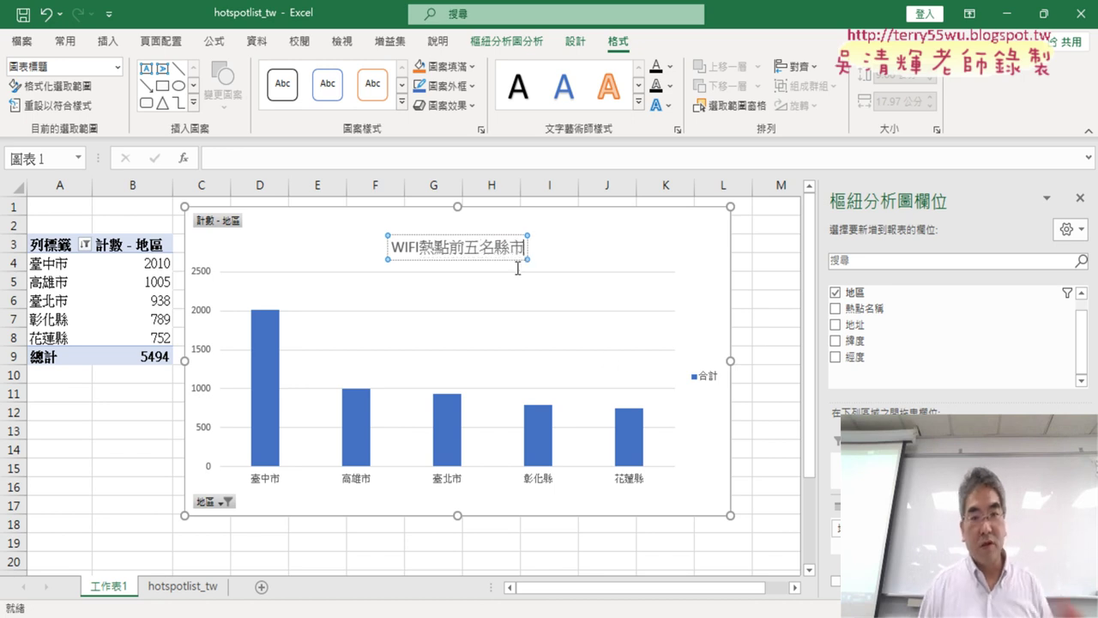
pyautogui.click(491, 236)
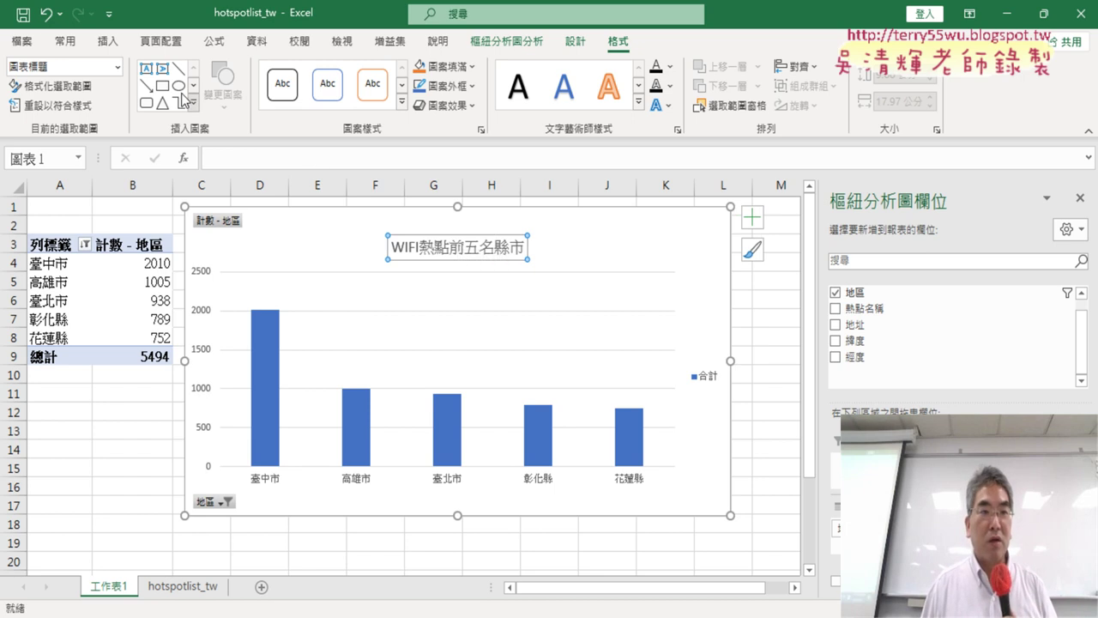
# Format the chart title WIFI熱點前五名縣市 as 20 pt, red and bold
pyautogui.click(65, 40)
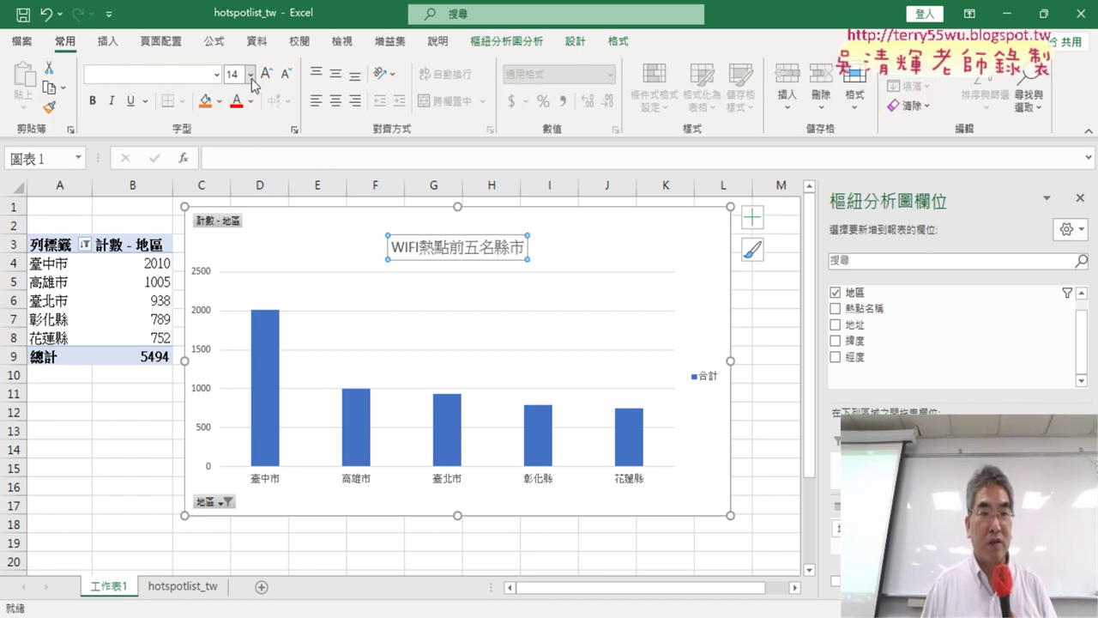
pyautogui.click(250, 74)
pyautogui.click(243, 272)
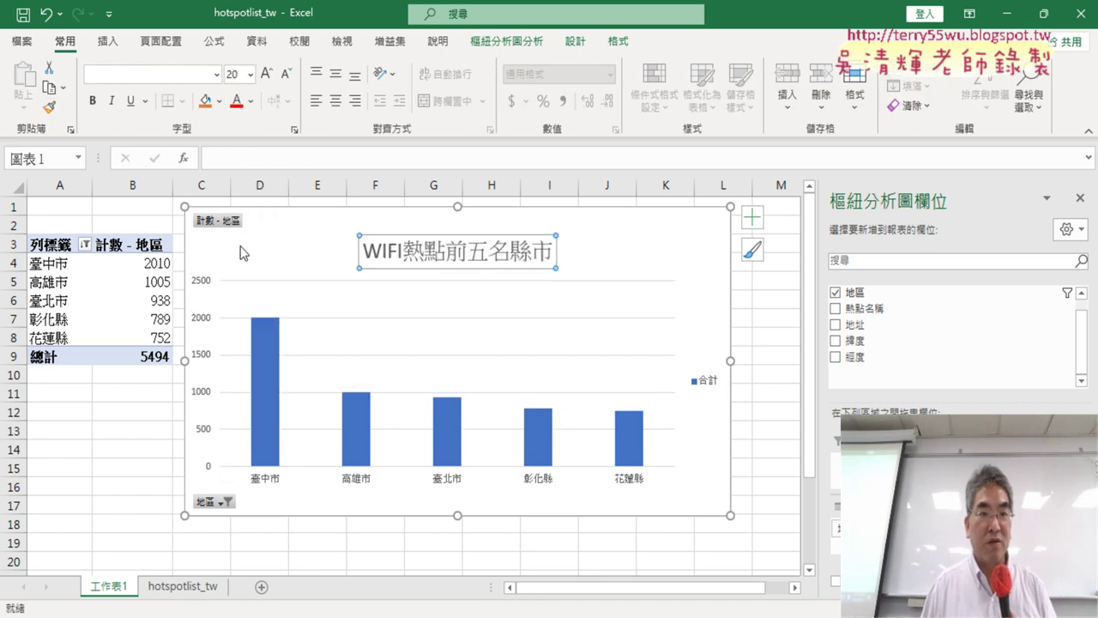
pyautogui.click(236, 101)
pyautogui.click(92, 101)
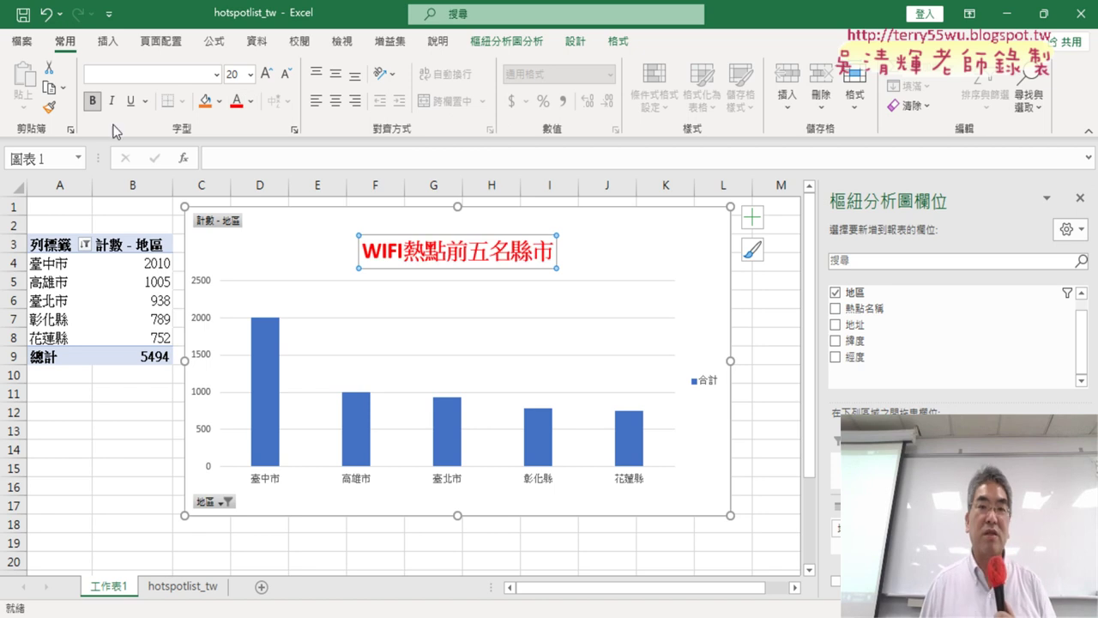
pyautogui.click(704, 390)
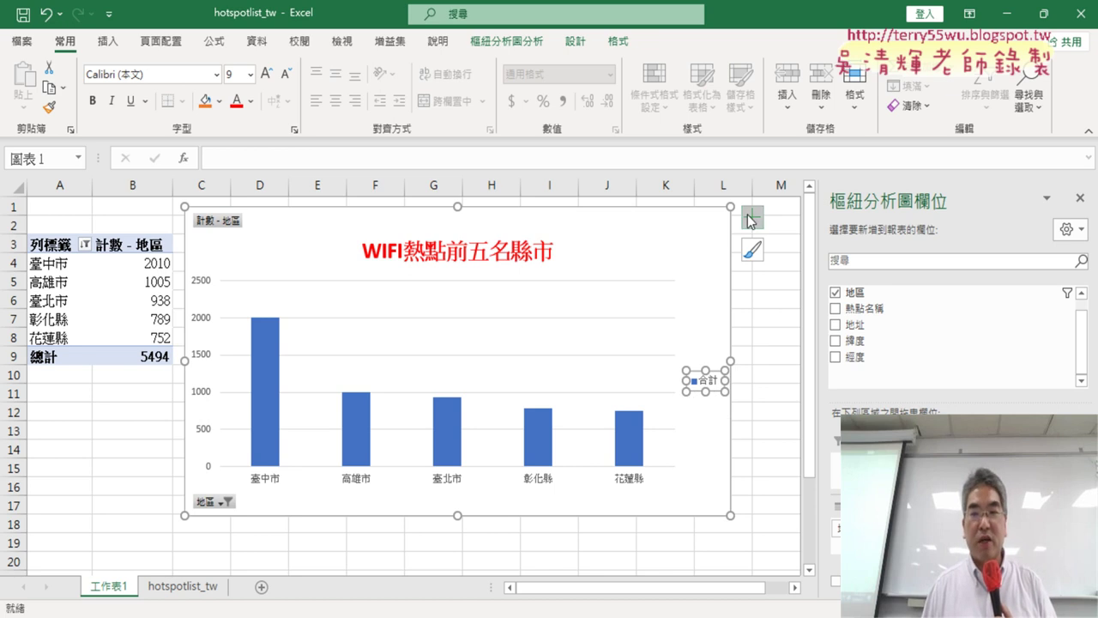
# Hide the chart legend and add data labels showing 2010, 1005, 938, 789 and 752
pyautogui.click(751, 221)
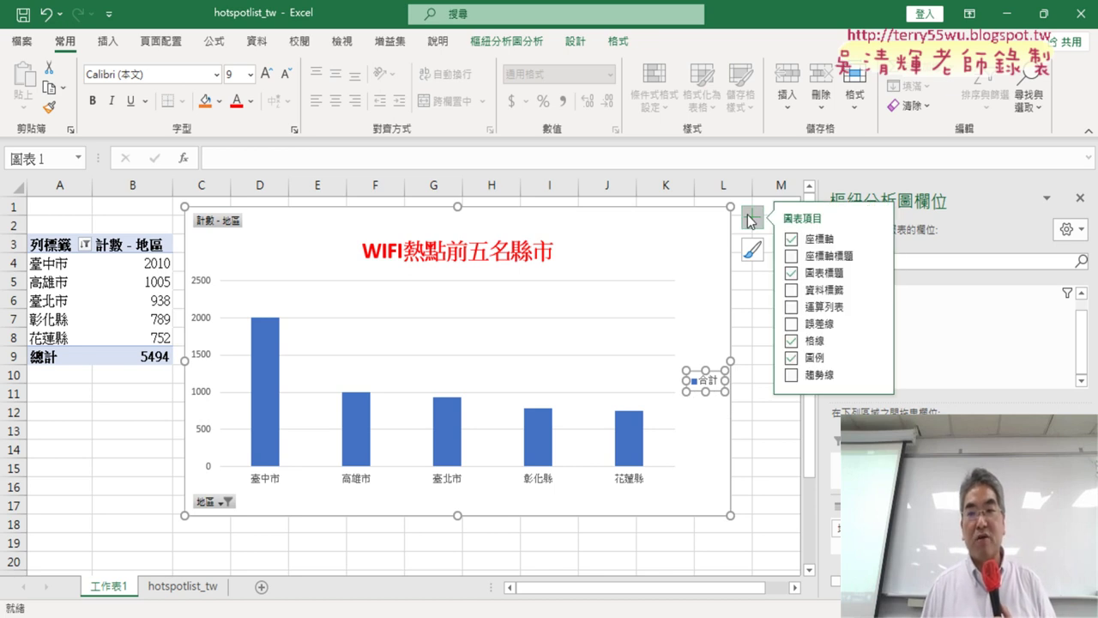
pyautogui.click(791, 357)
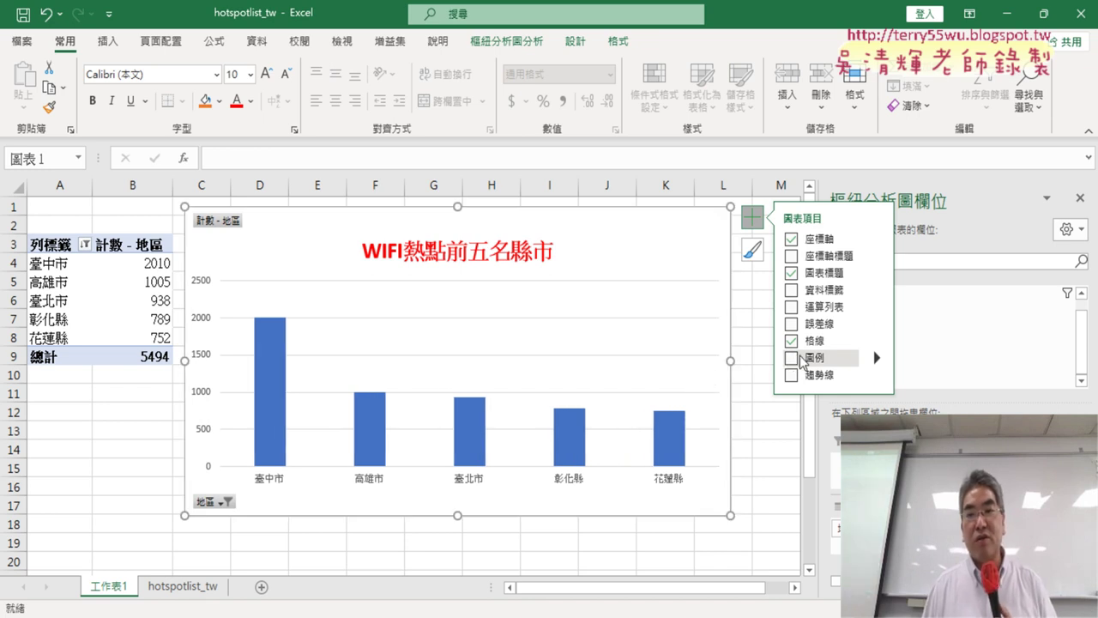
pyautogui.click(792, 291)
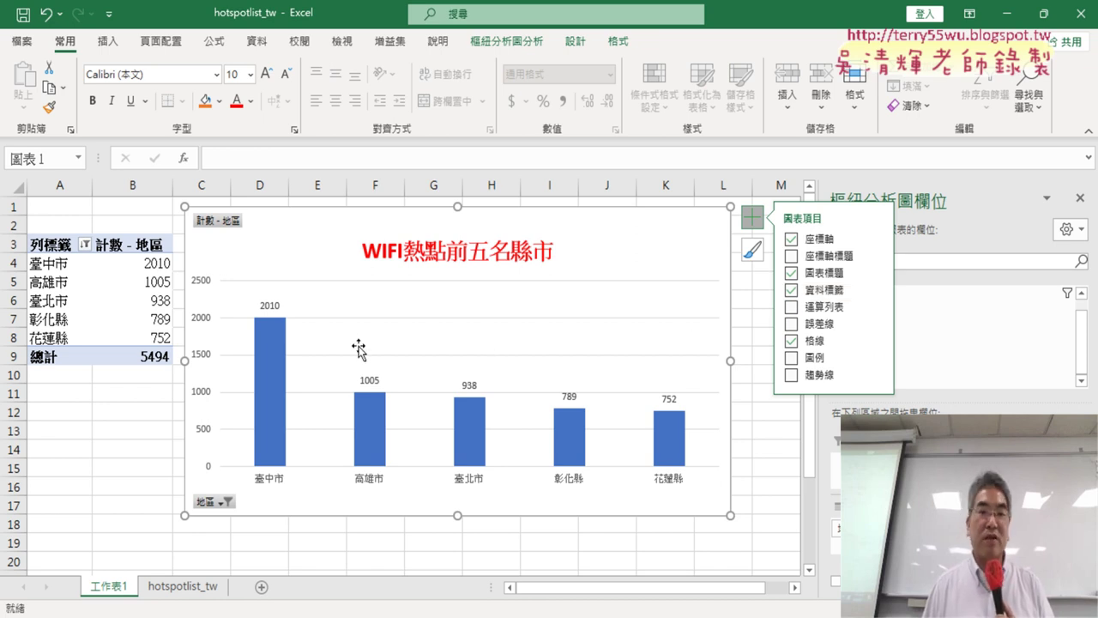
pyautogui.click(775, 486)
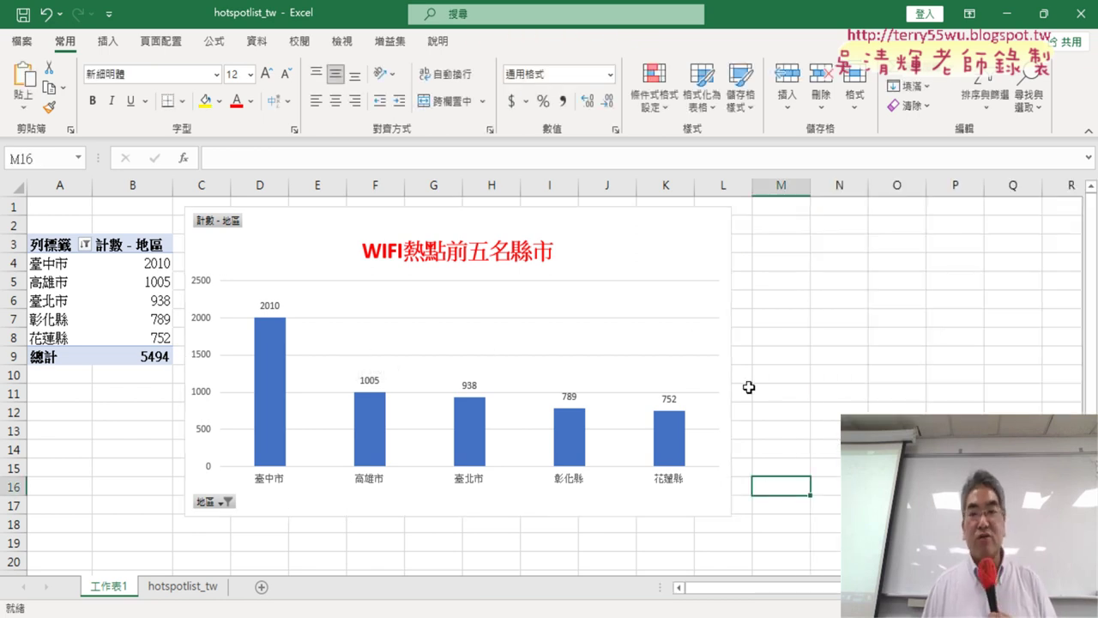
# Widen the chart to column L and rename sheet 工作表1 to WIFI熱點前五名縣市 by pasting the copied chart title
pyautogui.click(95, 302)
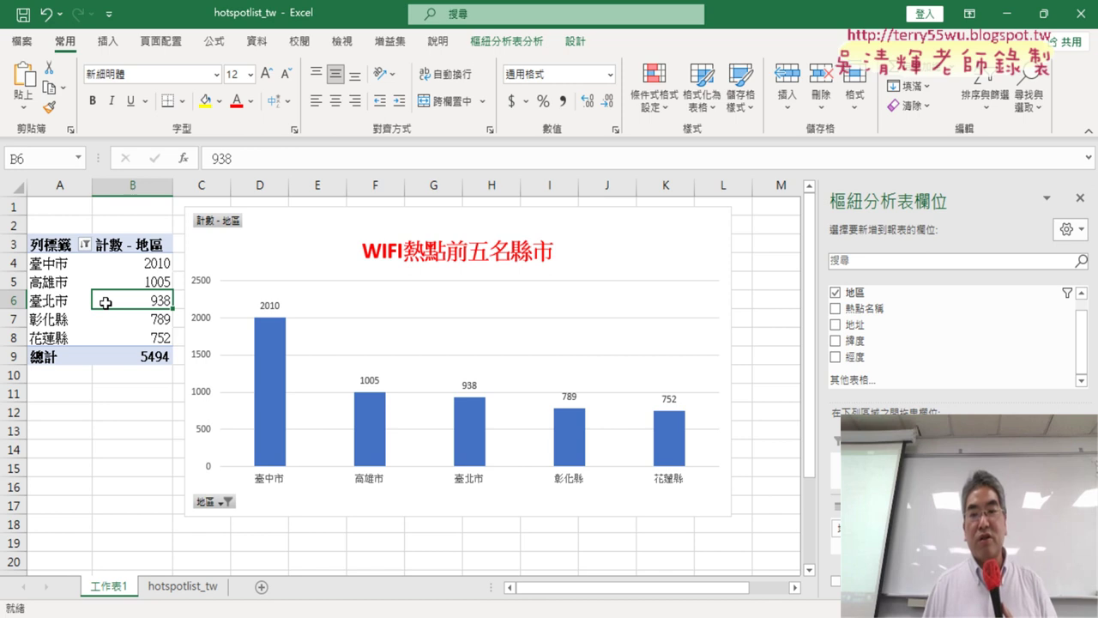
pyautogui.moveTo(730, 516); pyautogui.dragTo(768, 530)
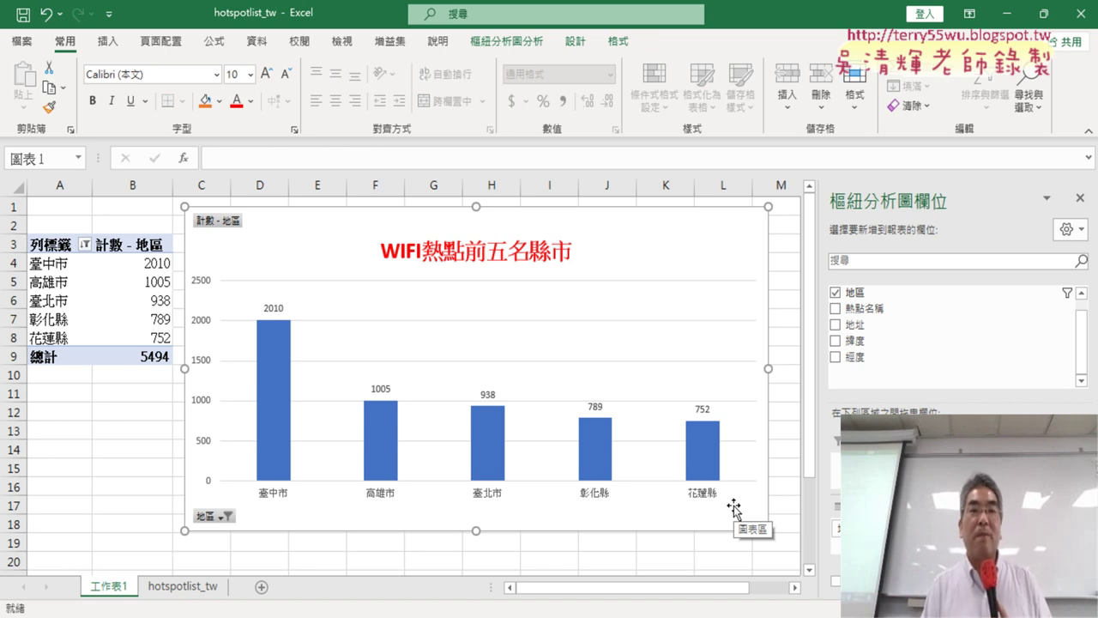
pyautogui.click(487, 257)
pyautogui.moveTo(390, 259); pyautogui.dragTo(570, 264)
pyautogui.hotkey('ctrl', 'c')
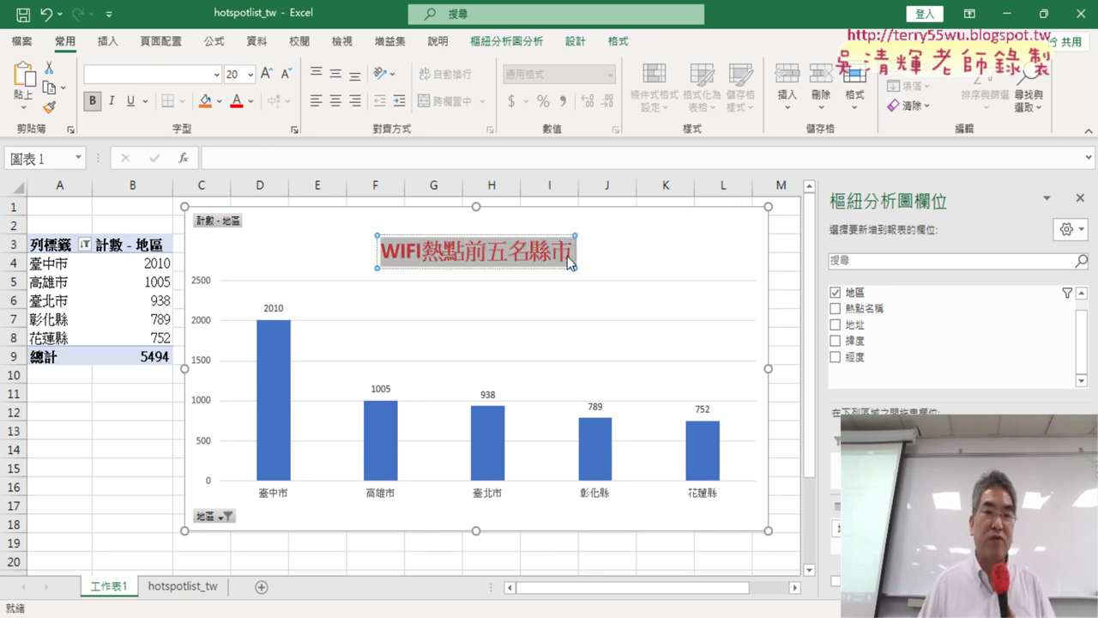
pyautogui.doubleClick(116, 588)
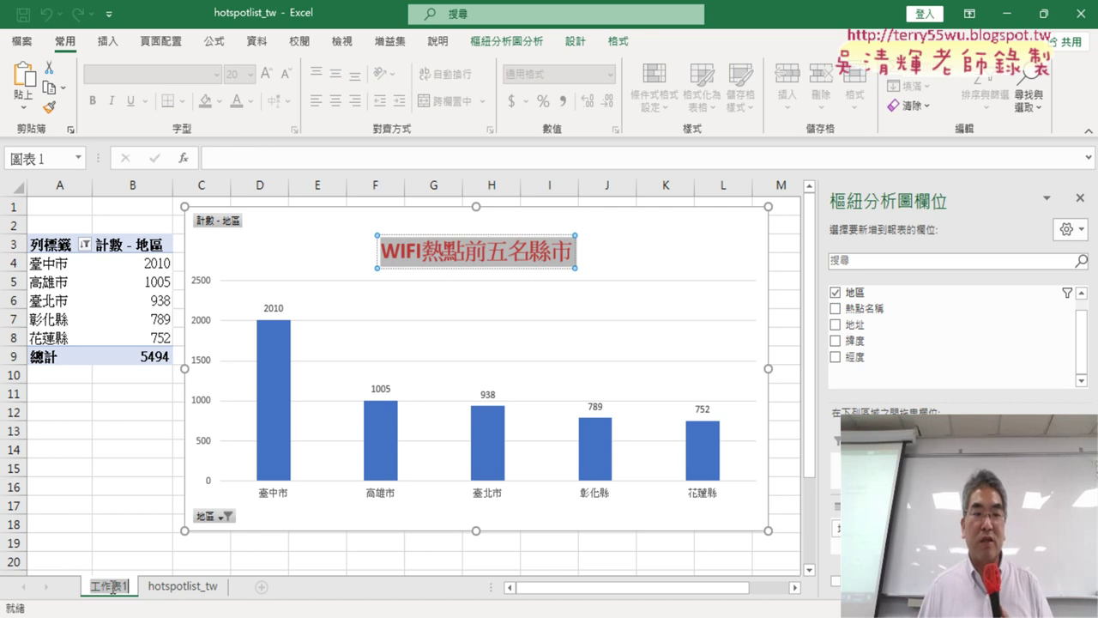
pyautogui.hotkey('ctrl', 'v')
pyautogui.press('Return')
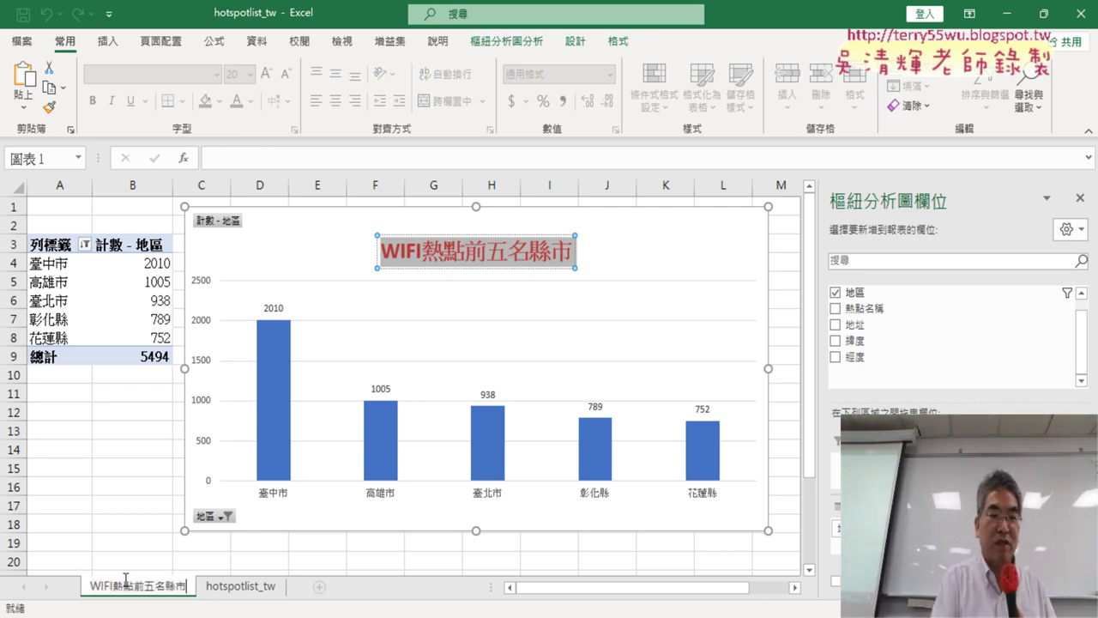
pyautogui.click(230, 555)
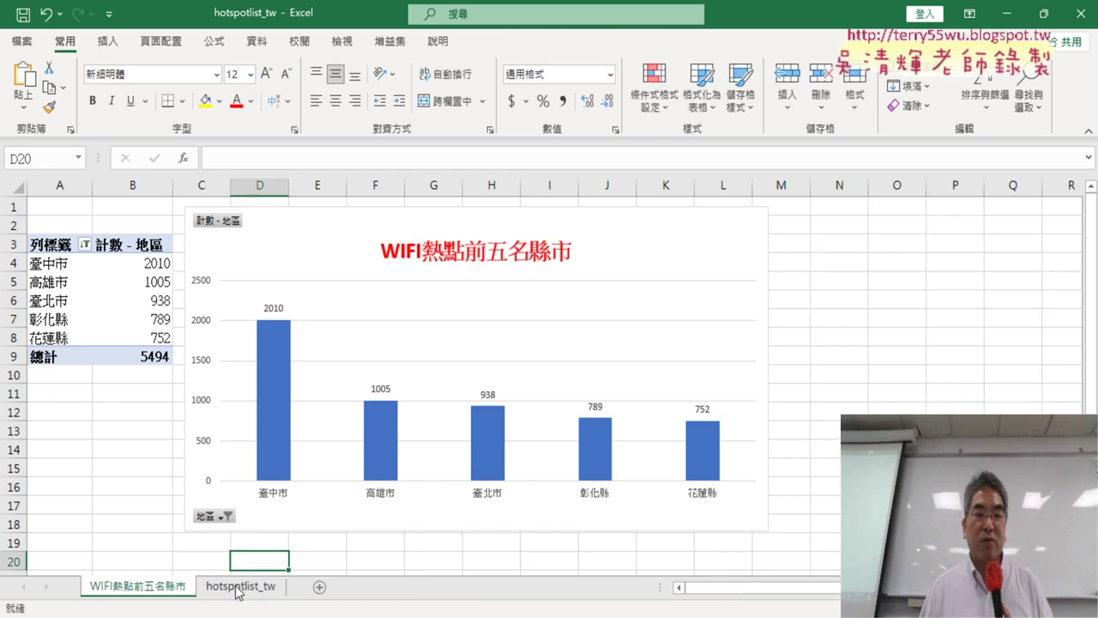
pyautogui.click(240, 588)
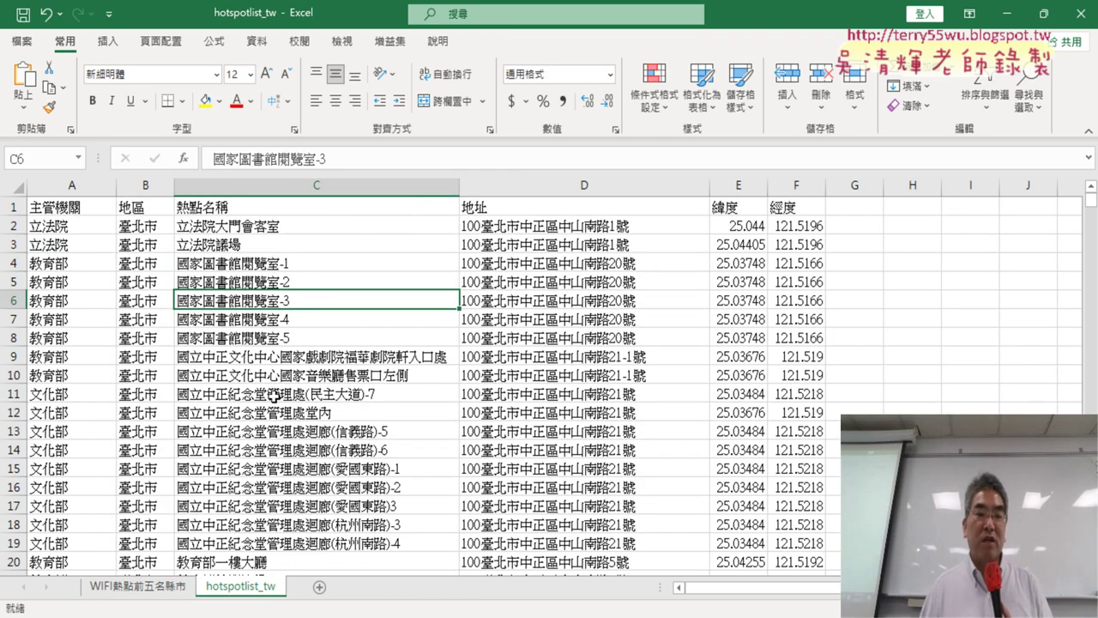
pyautogui.click(151, 591)
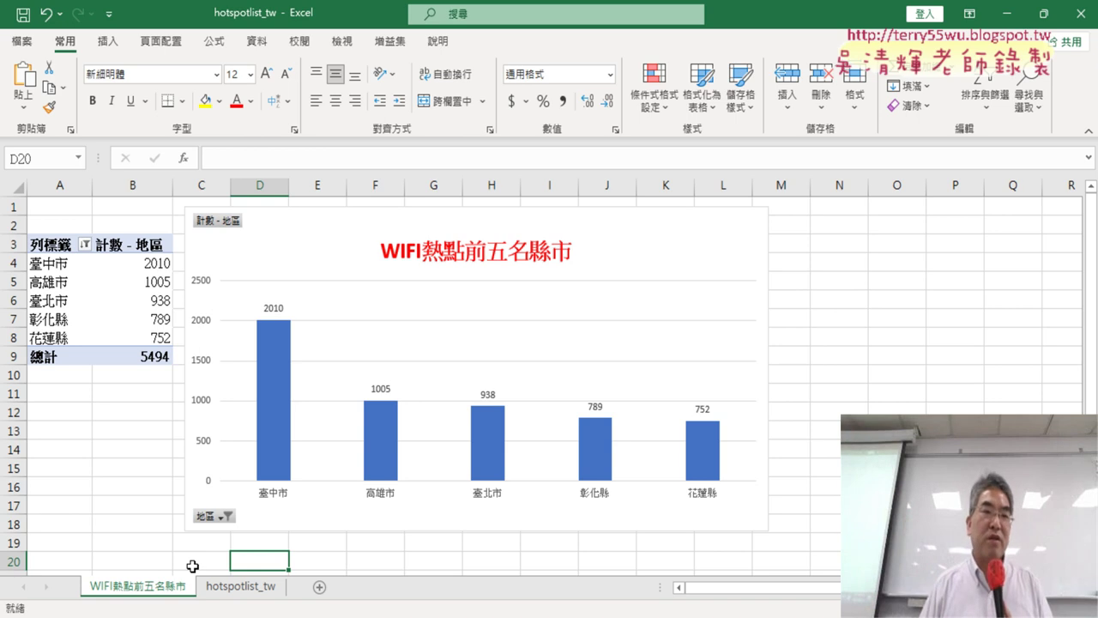
pyautogui.click(60, 263)
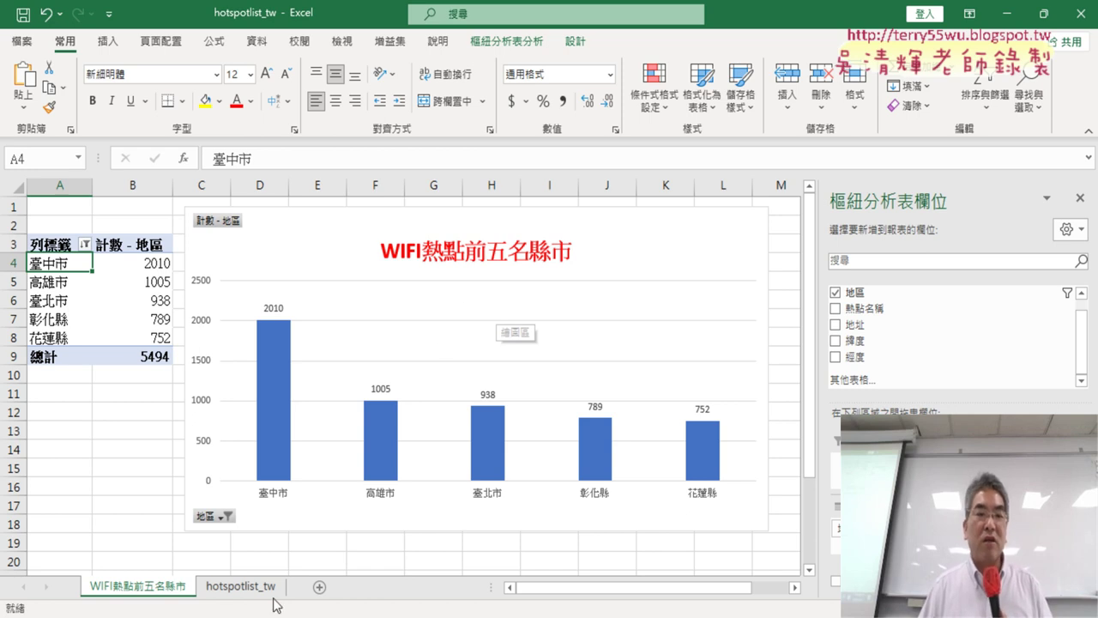
pyautogui.click(241, 587)
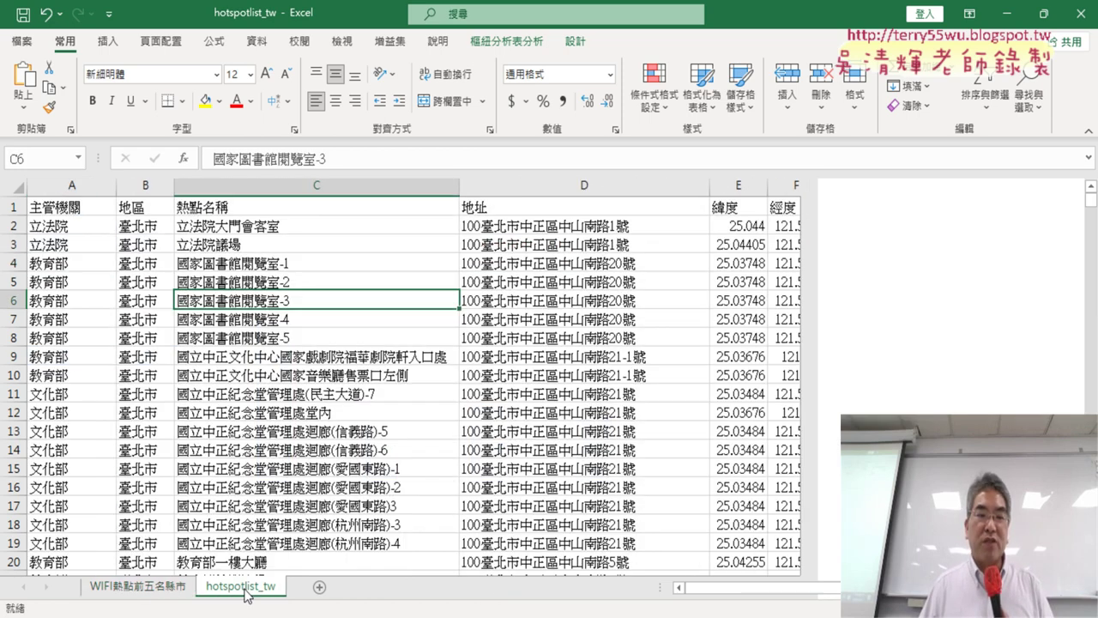
pyautogui.click(144, 590)
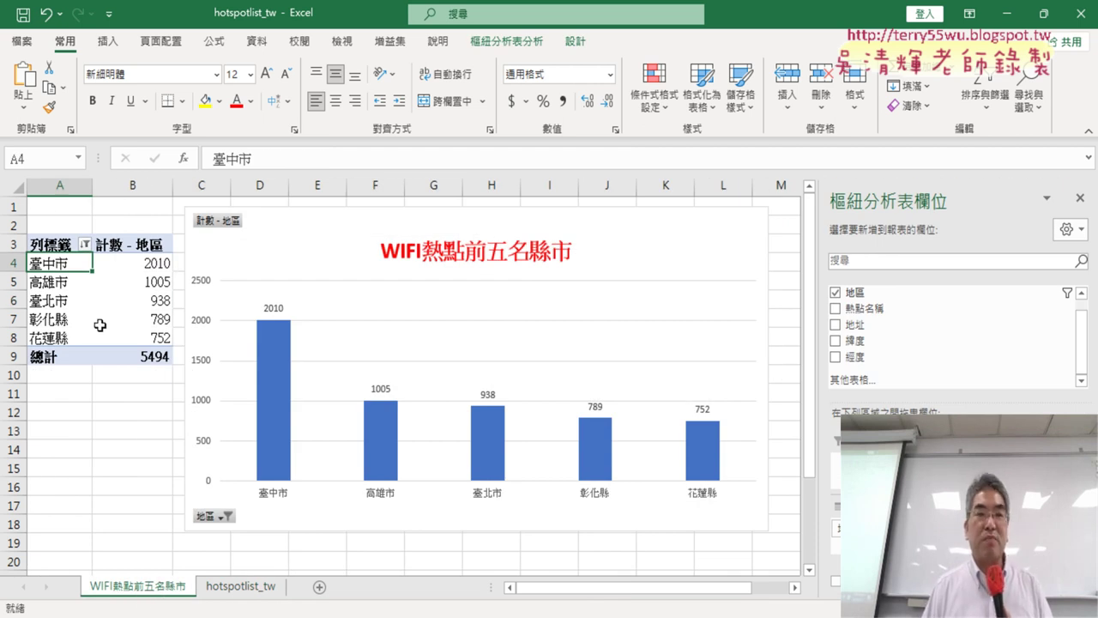
pyautogui.click(103, 298)
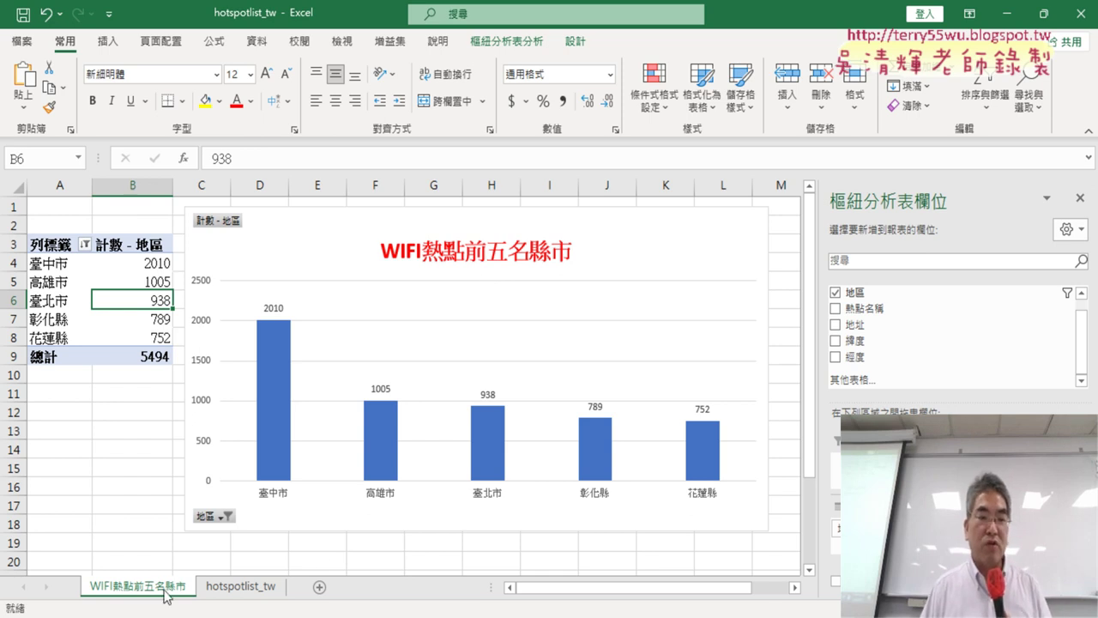
pyautogui.click(241, 589)
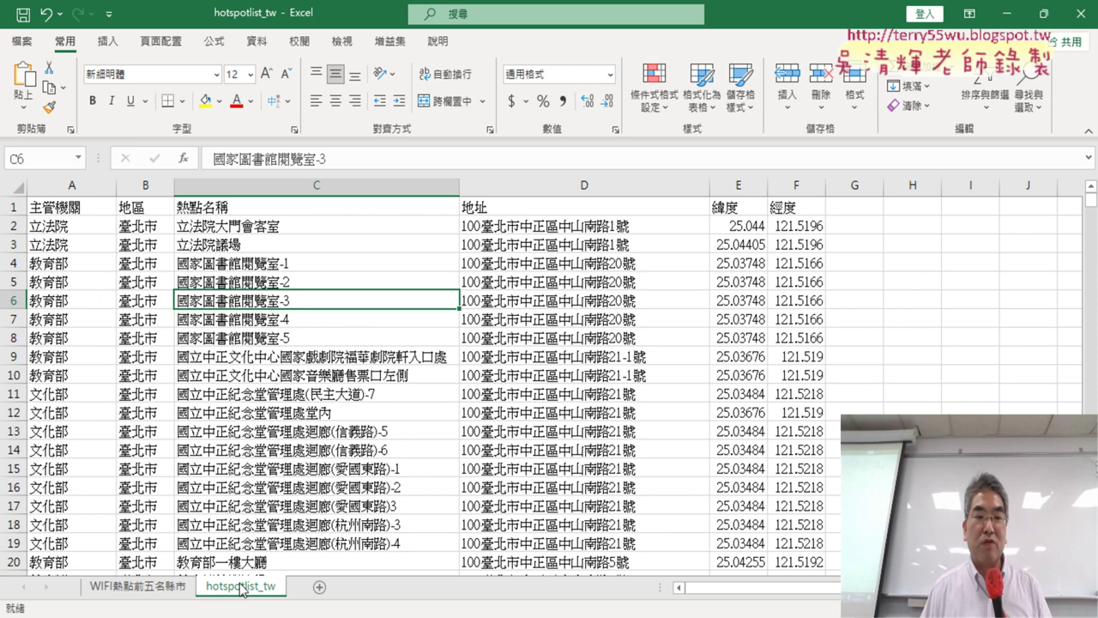
pyautogui.click(163, 591)
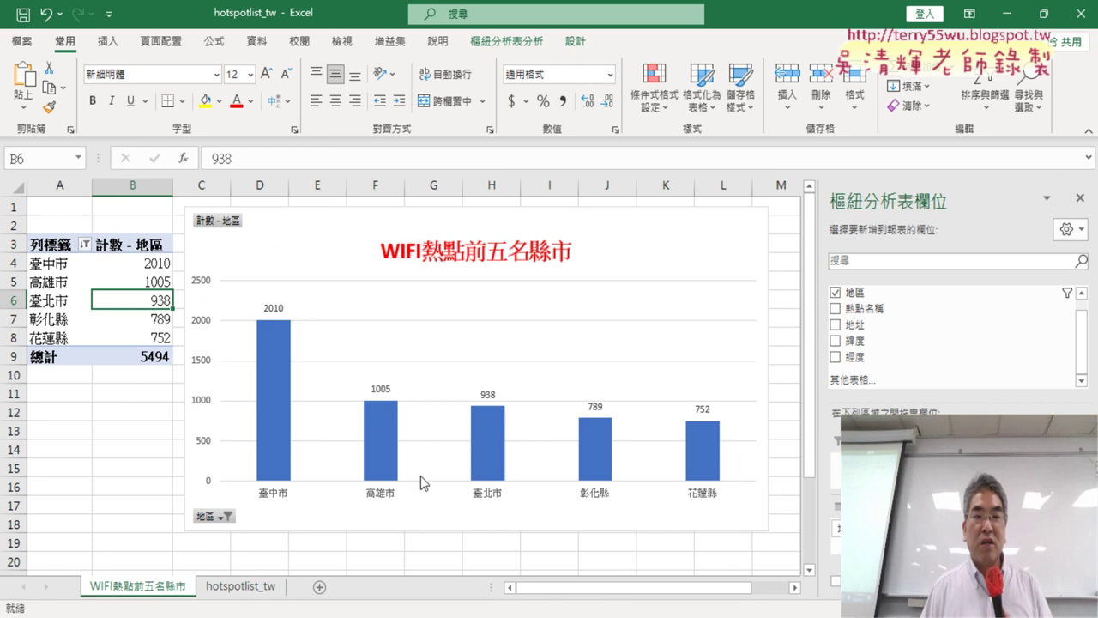
pyautogui.click(247, 589)
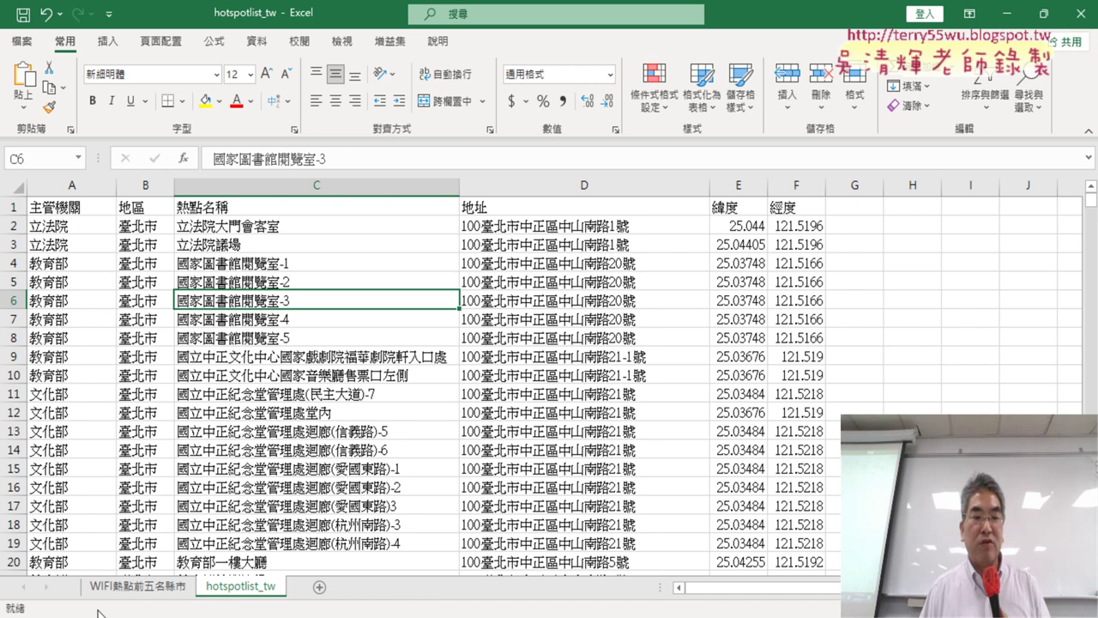
pyautogui.click(148, 592)
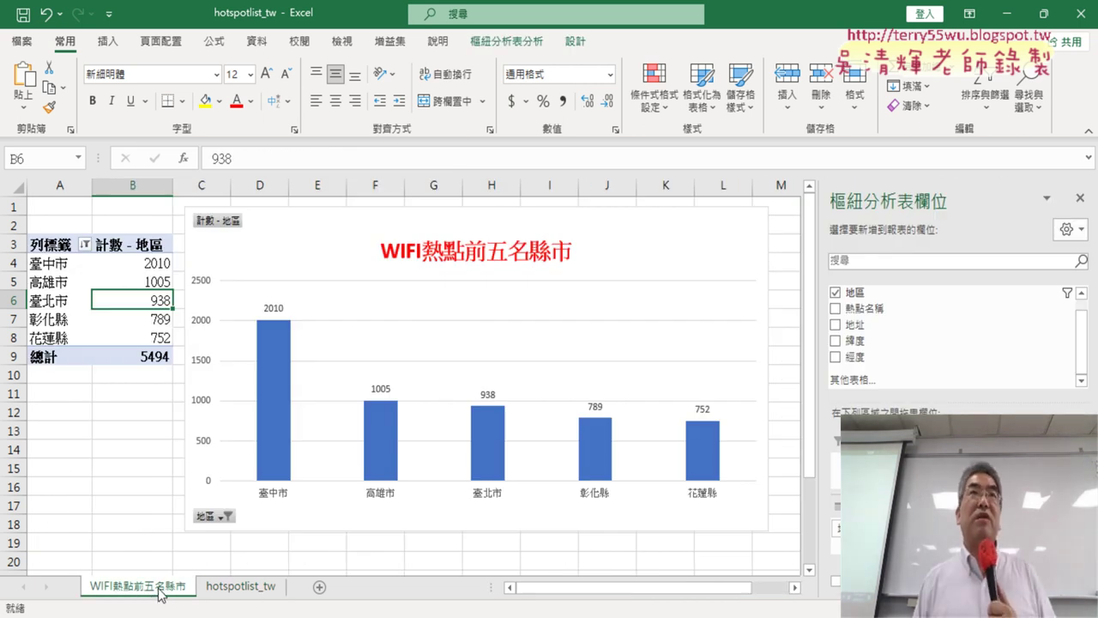